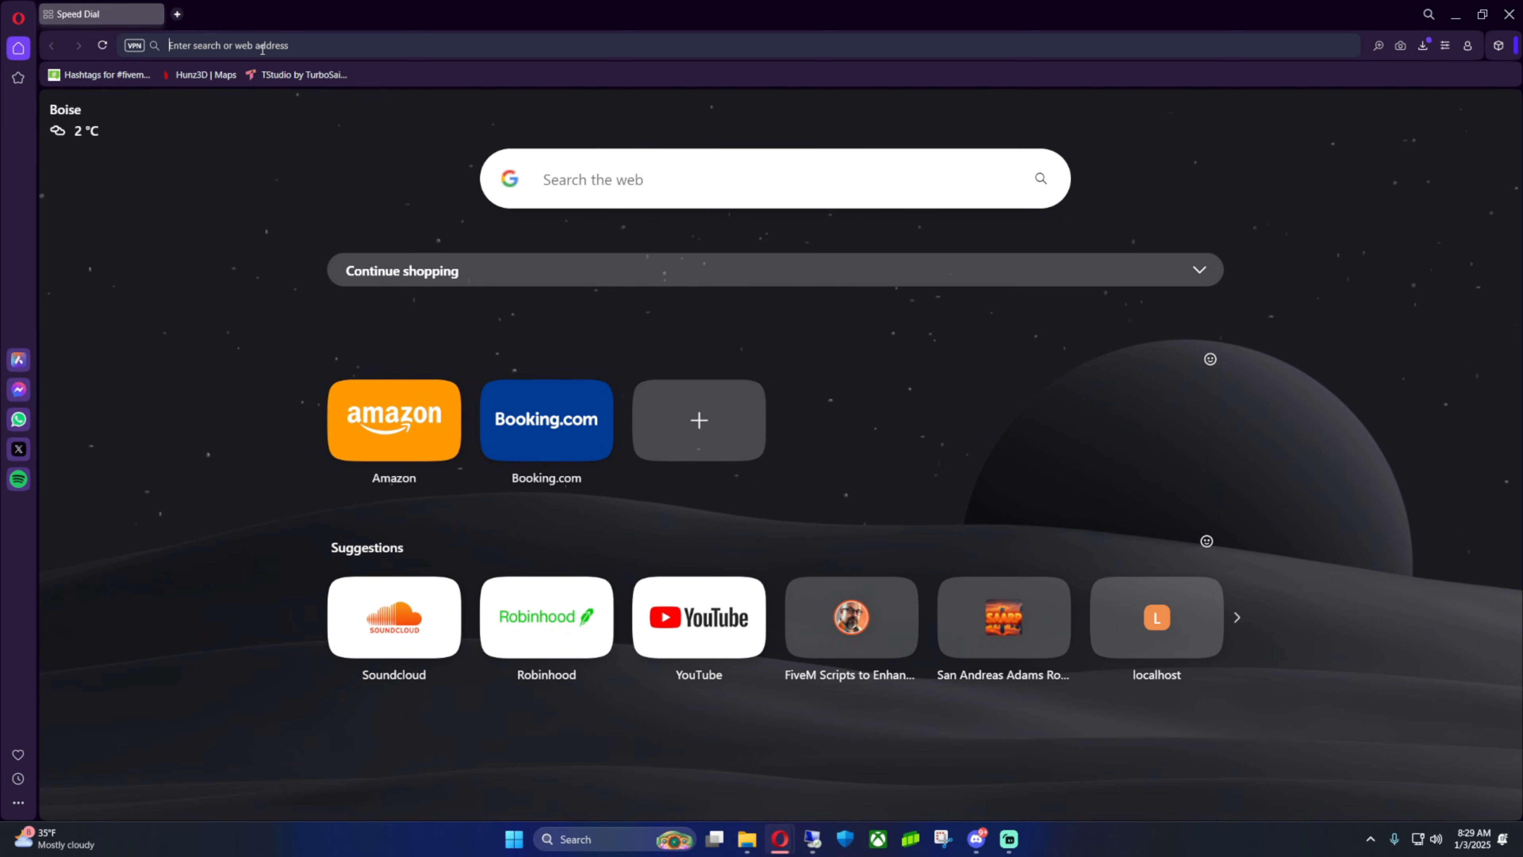
Search the web for fivem
text(fivem)
key(Delete)
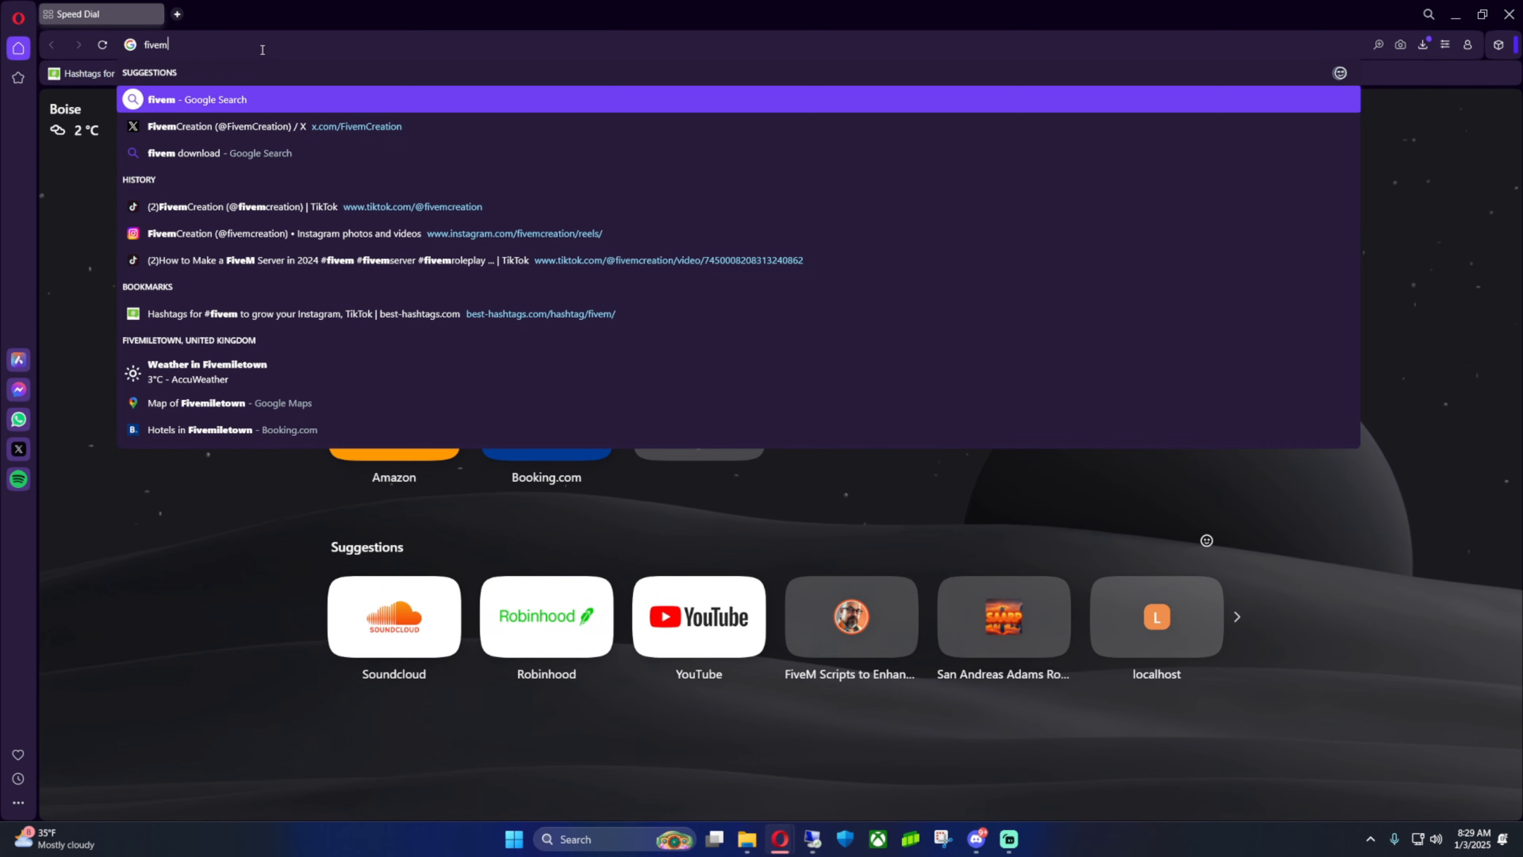
key(Return)
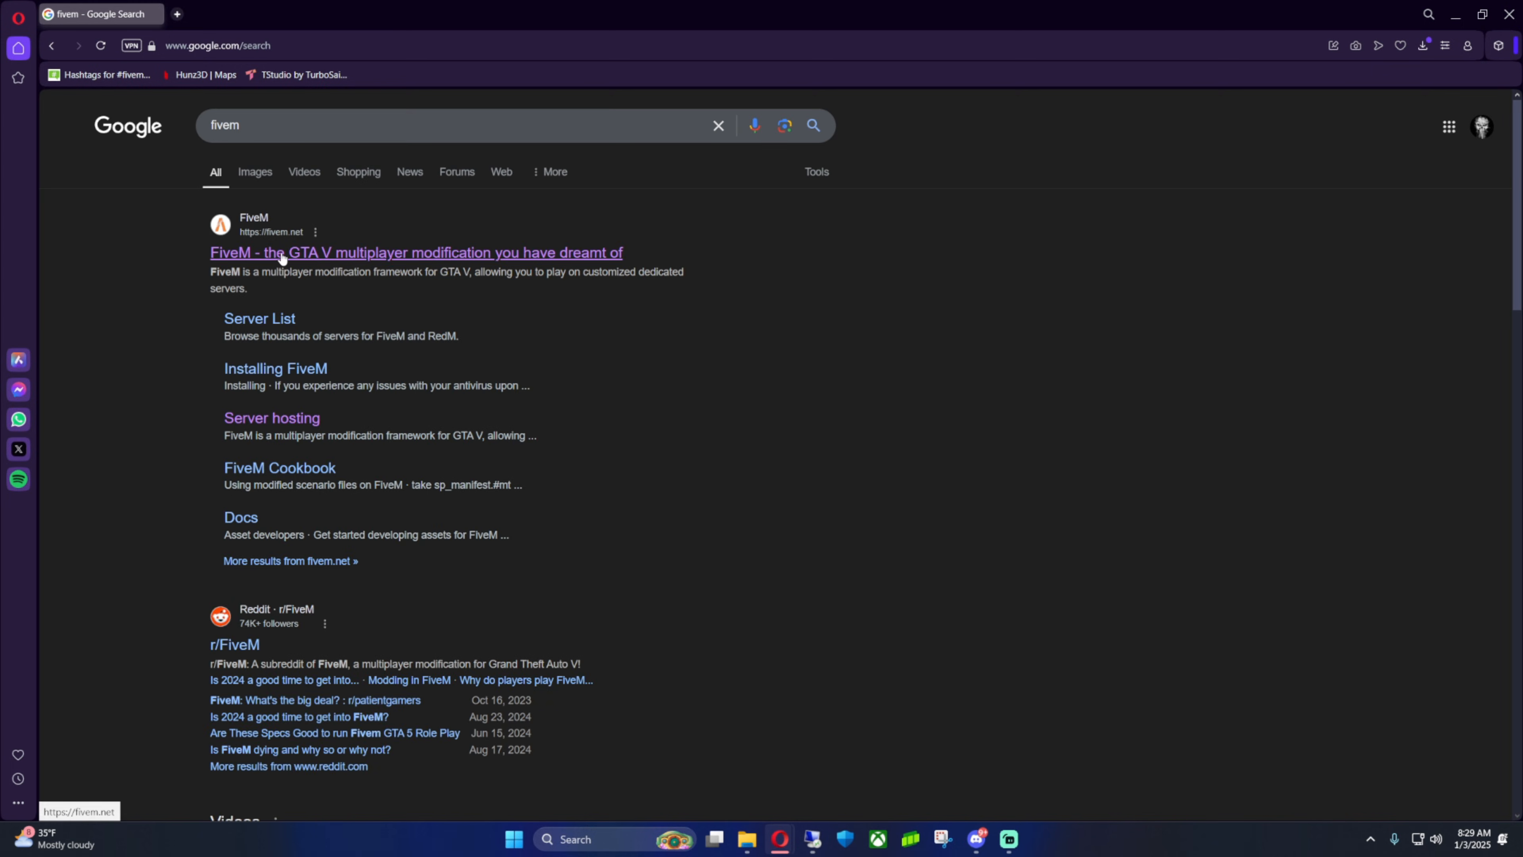
Open the FiveM site and navigate to the docs guide for setting up a server using txAdmin
click(278, 252)
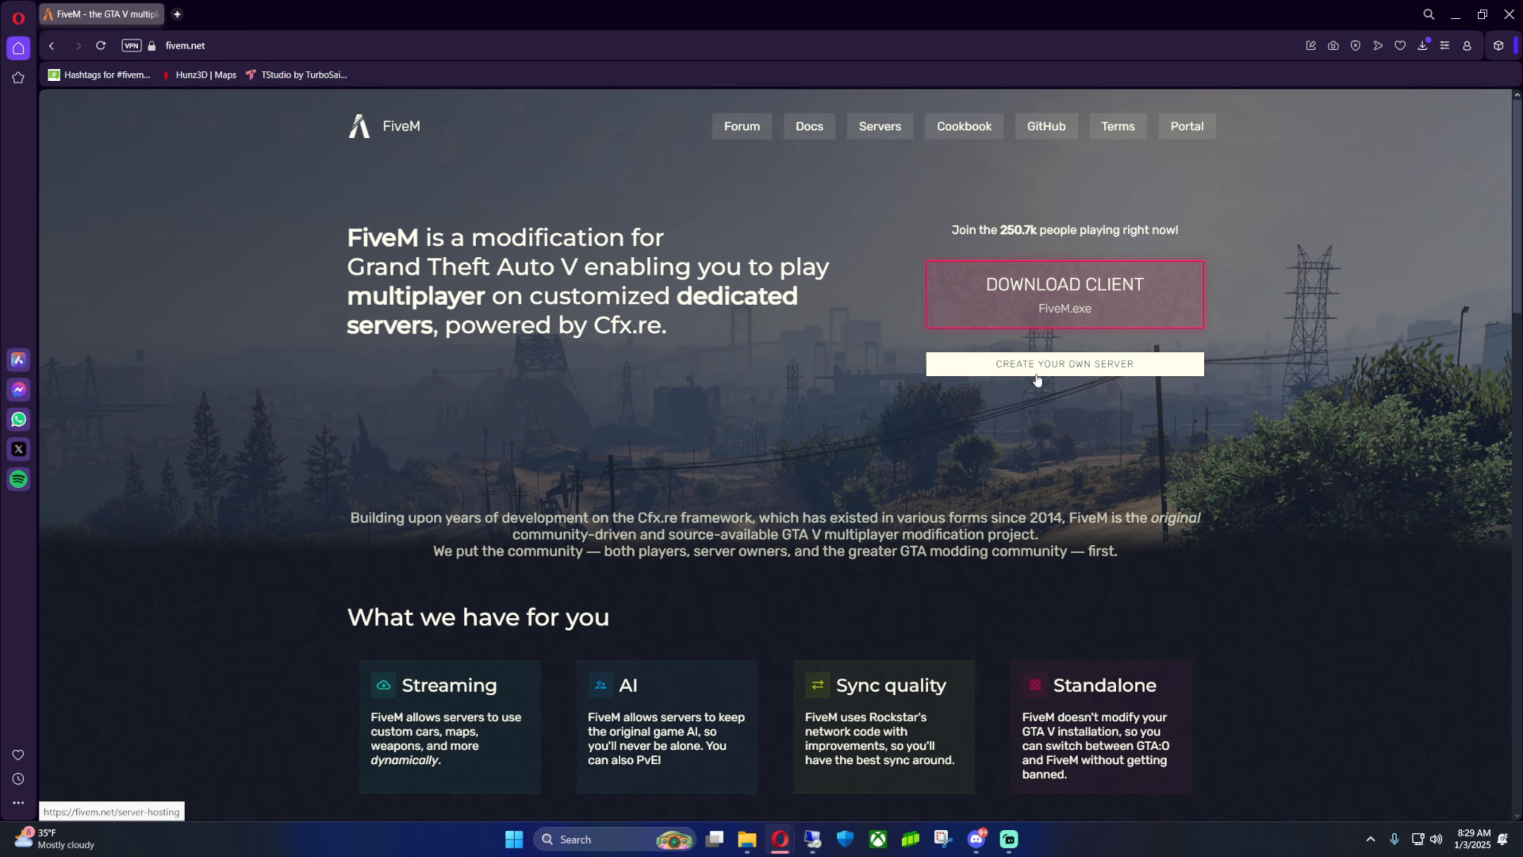
click(1061, 366)
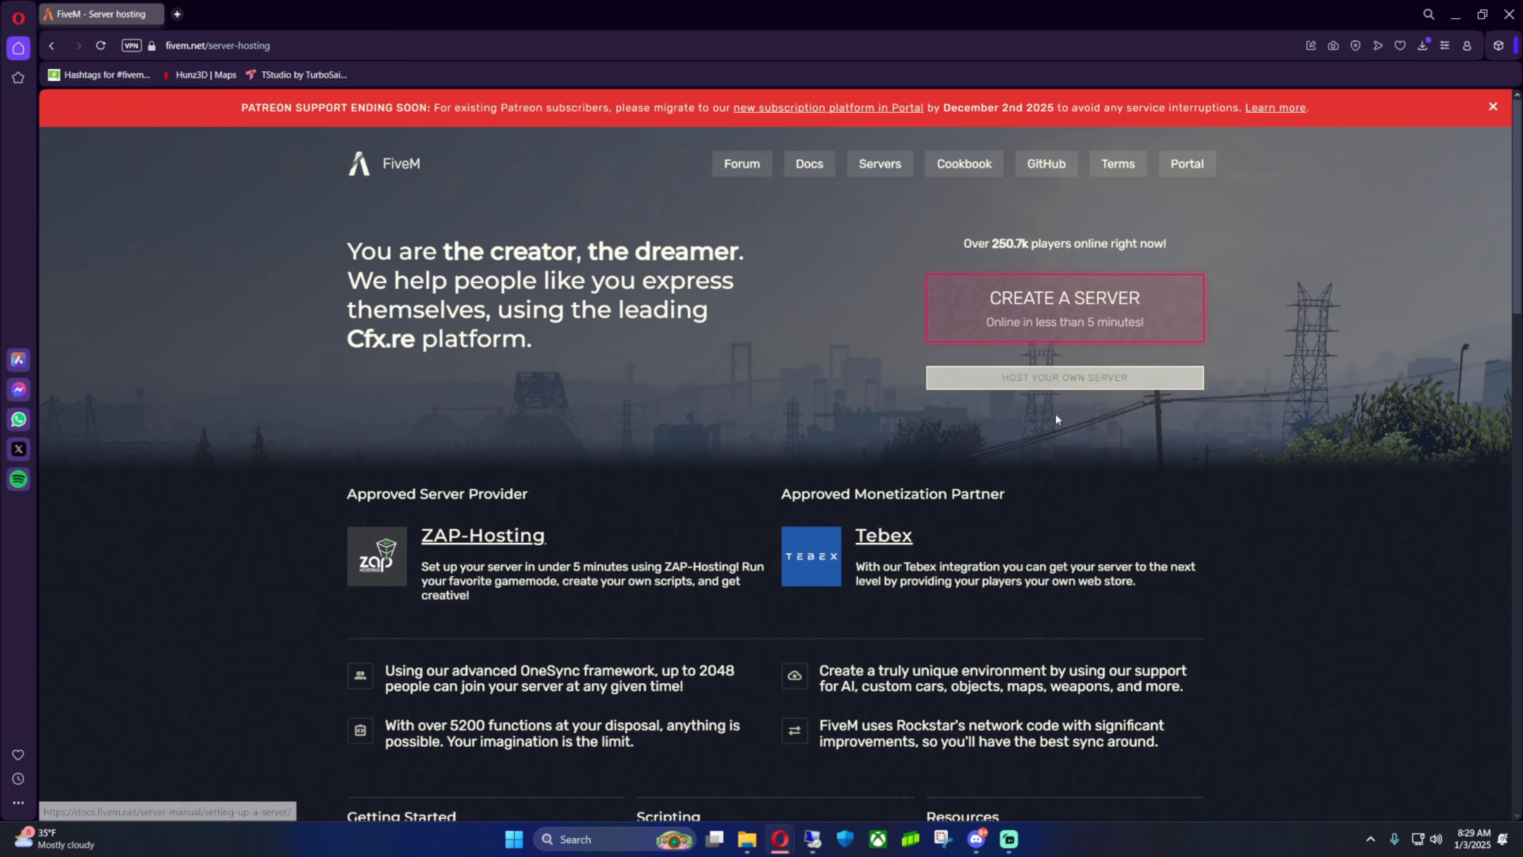
click(1045, 384)
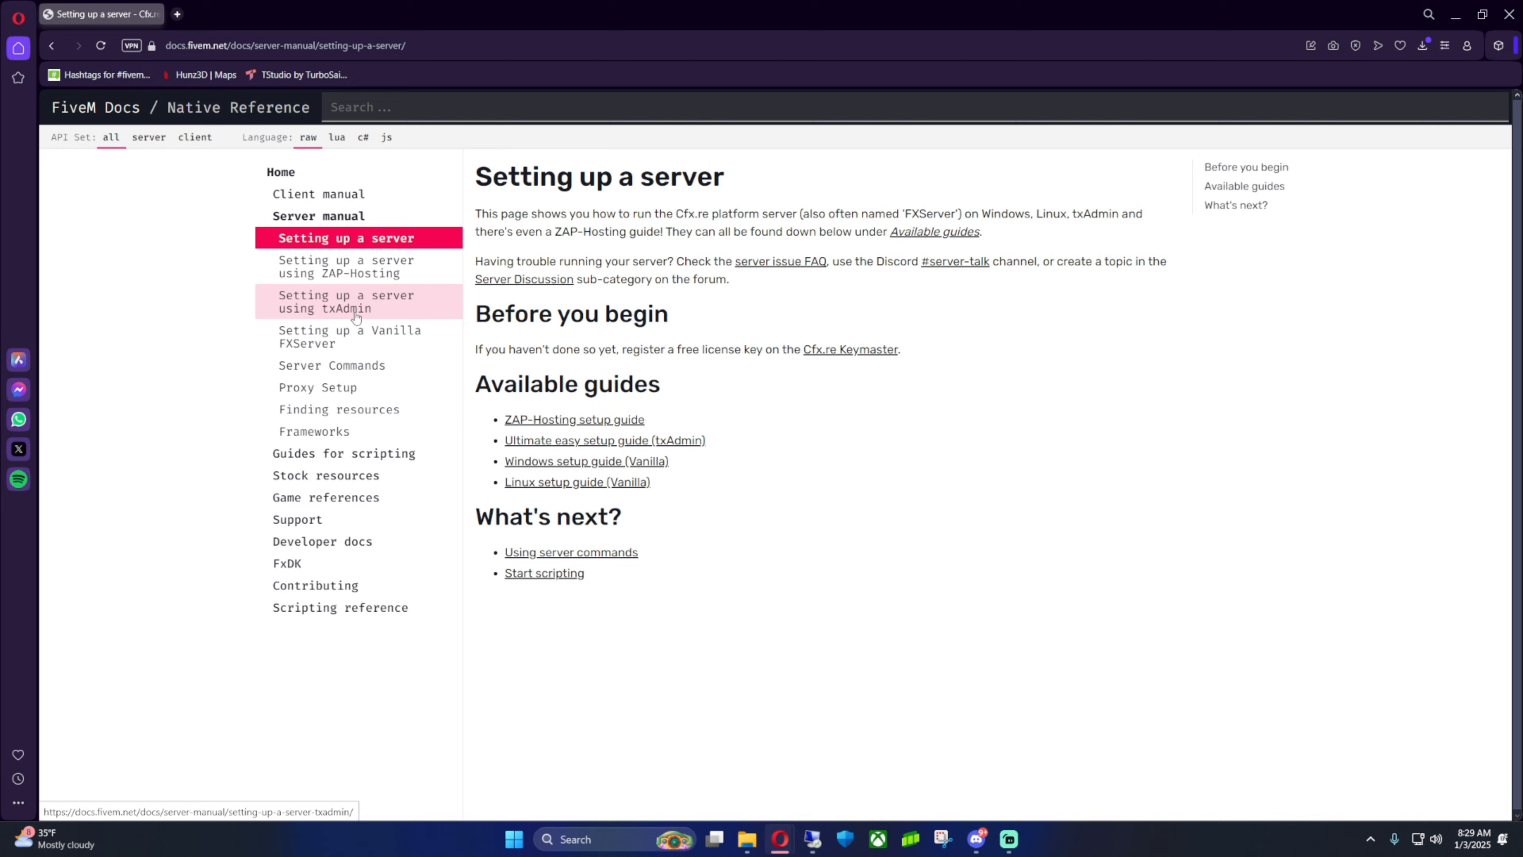
click(322, 308)
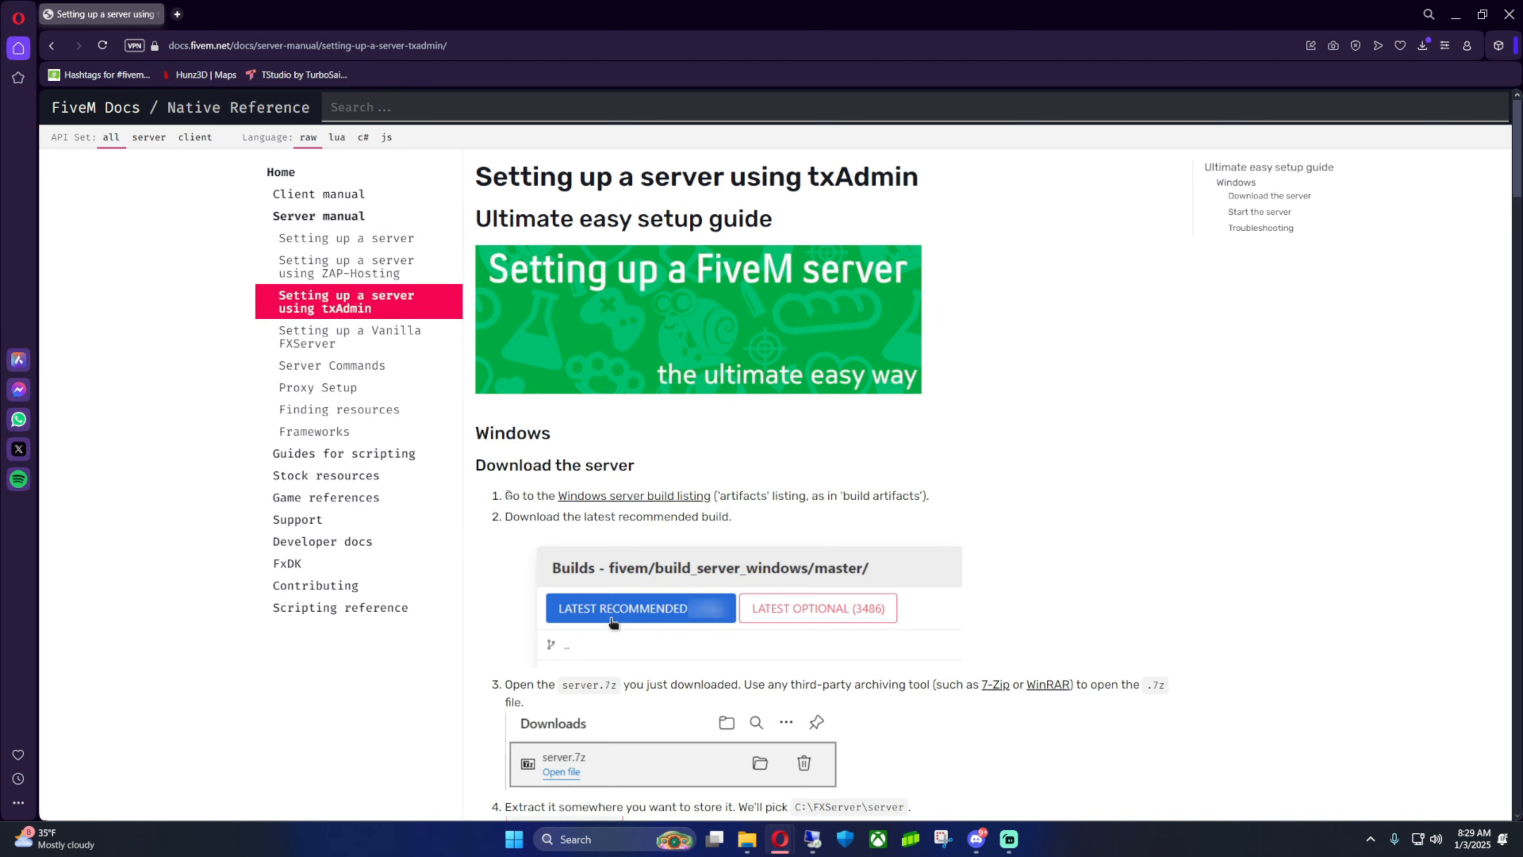
Open the Windows server build listing in a new tab and download the latest recommended build
drag(506, 495, 710, 496)
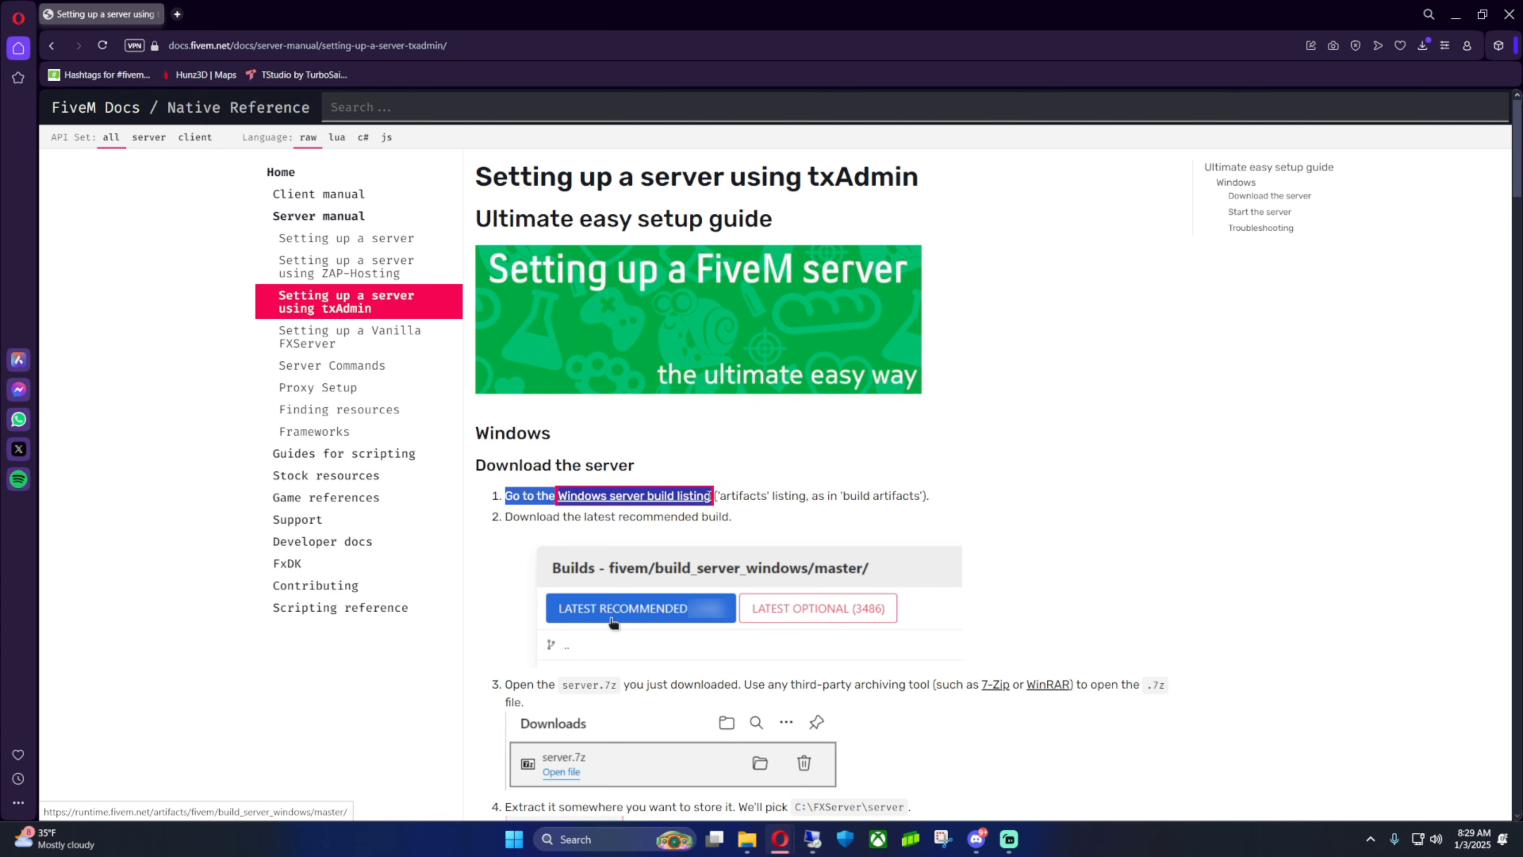
click(838, 519)
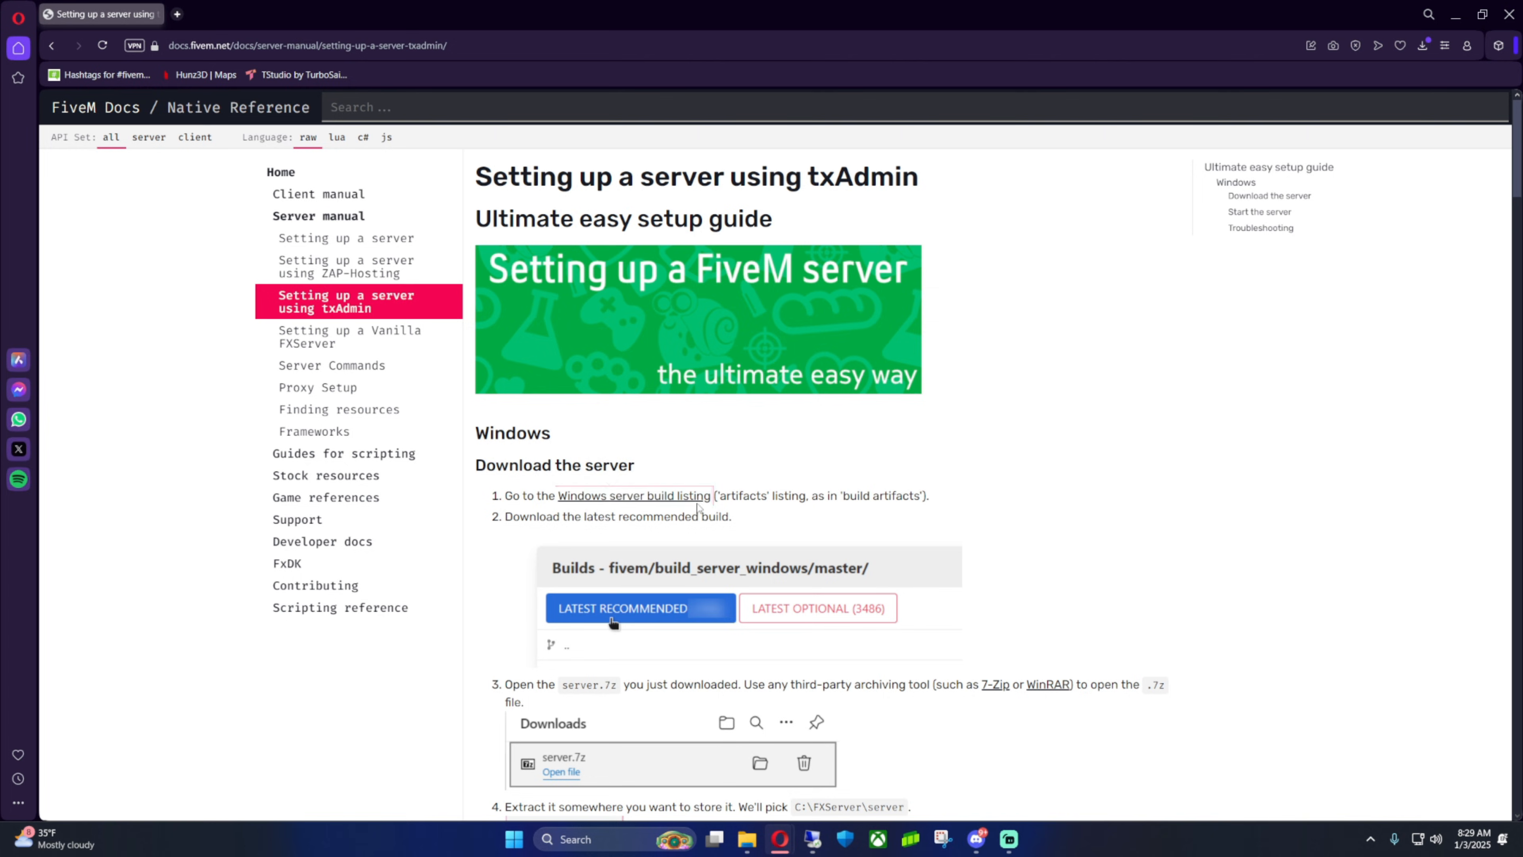
right_click(636, 498)
click(687, 513)
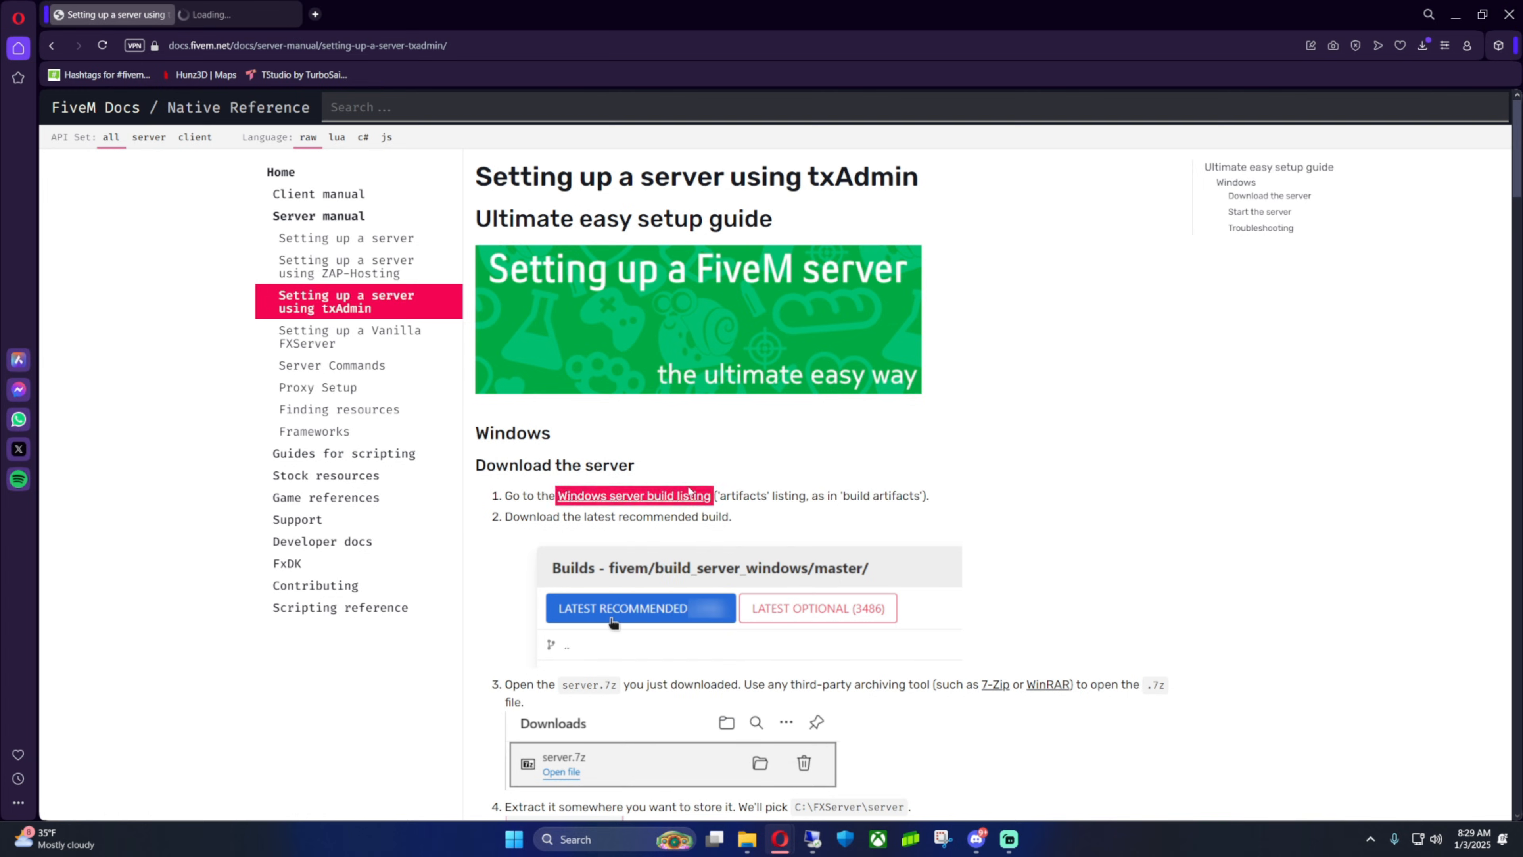
click(223, 17)
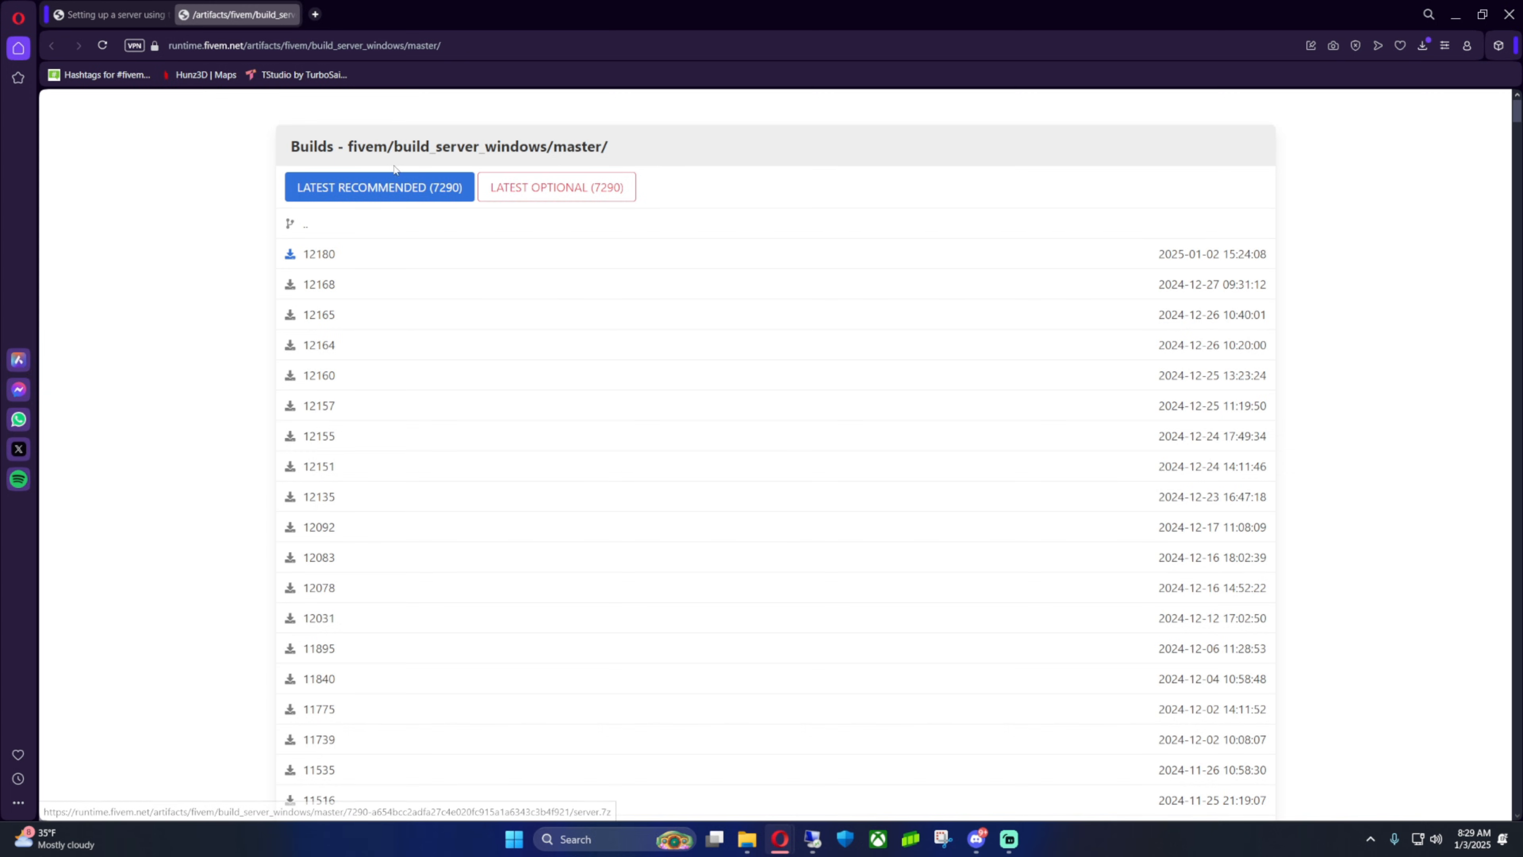
click(386, 191)
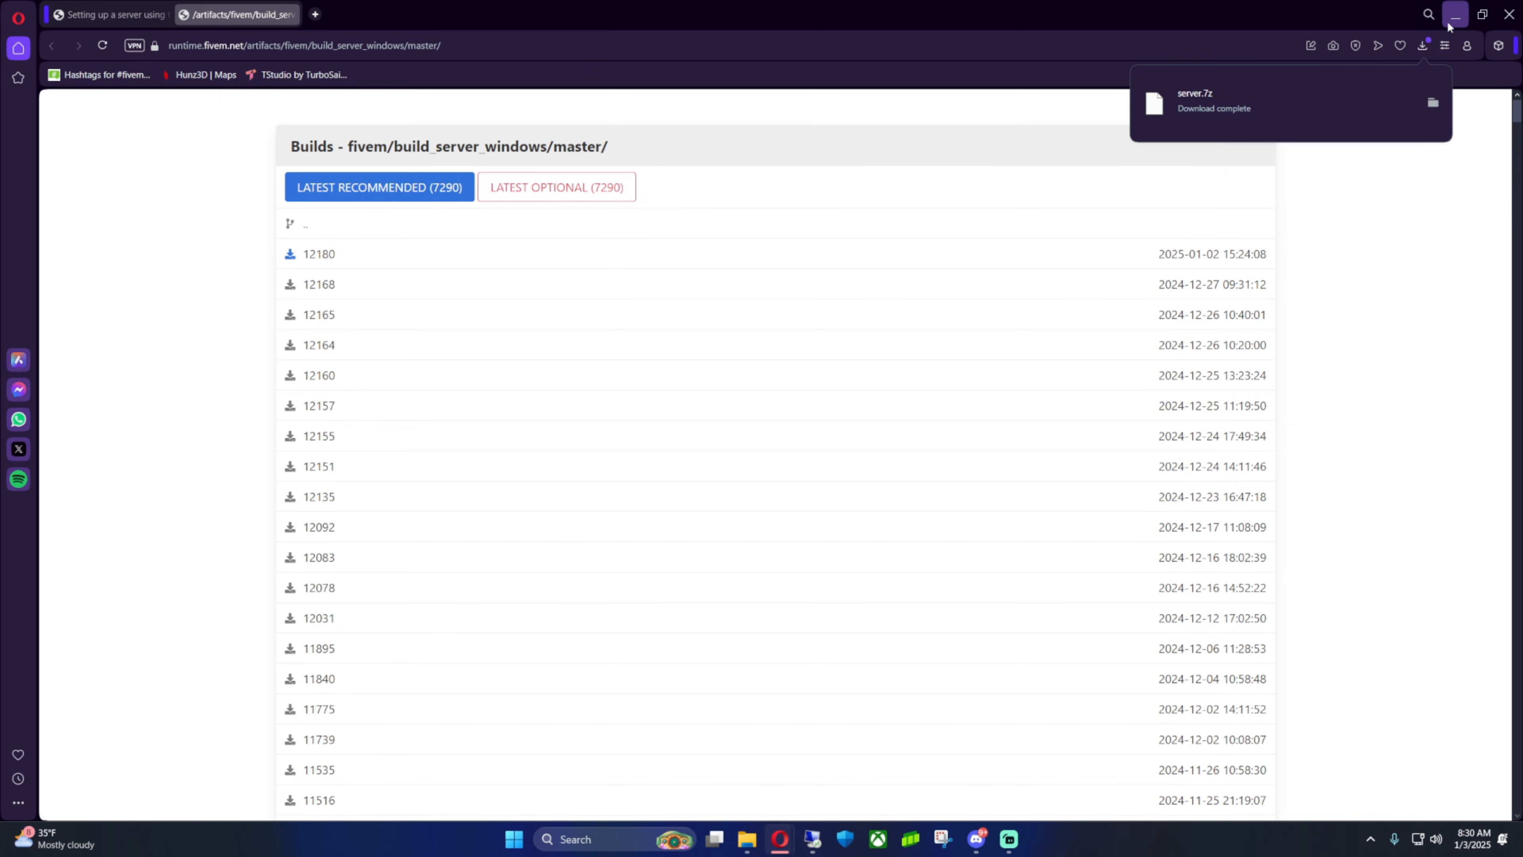
Extract the downloaded server.7z with WinRAR into a server folder in Downloads
click(747, 839)
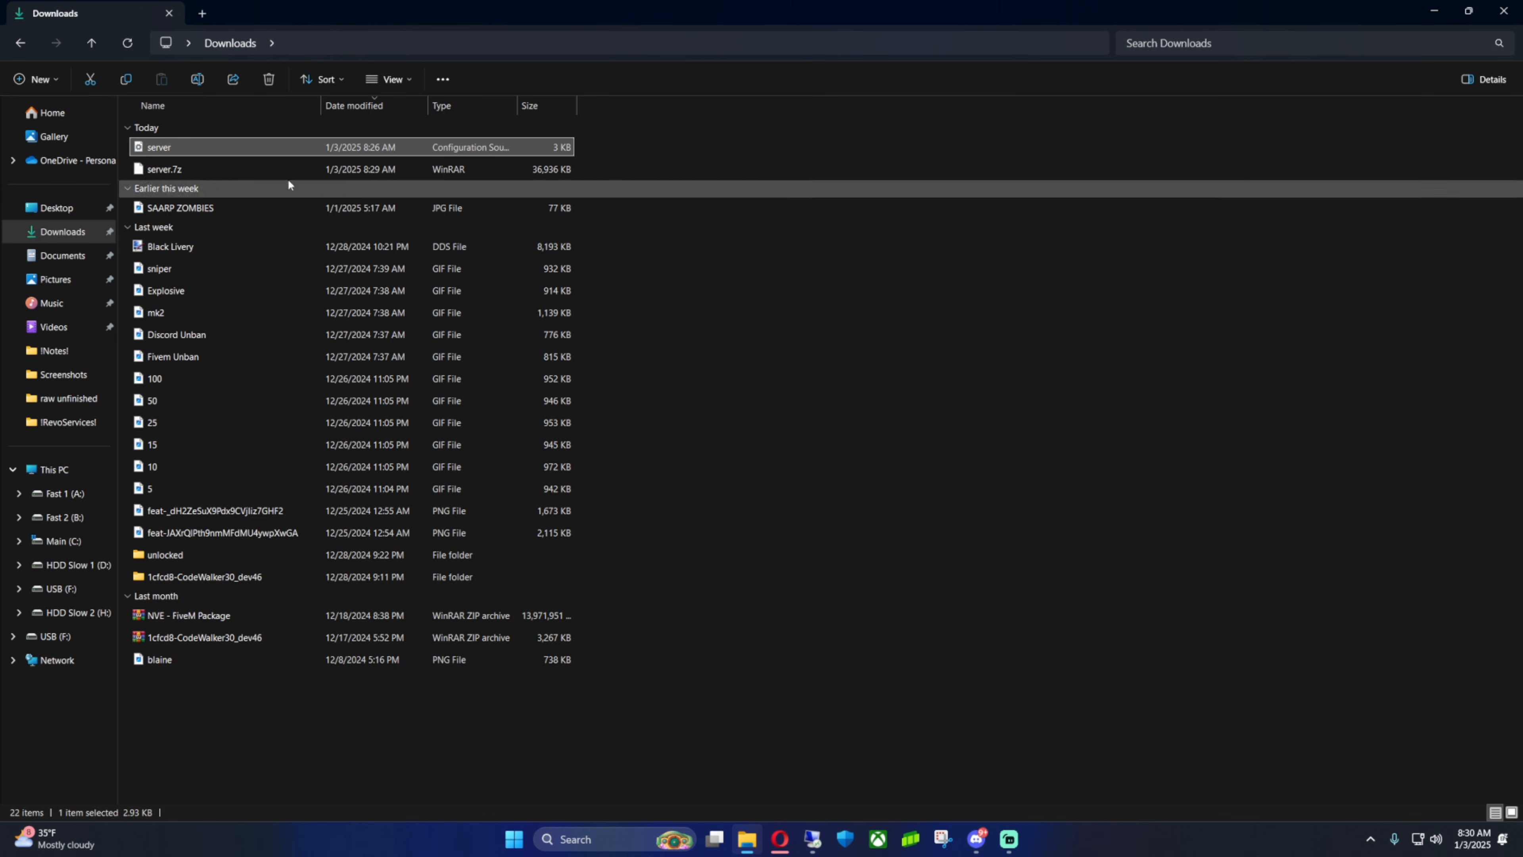
click(177, 170)
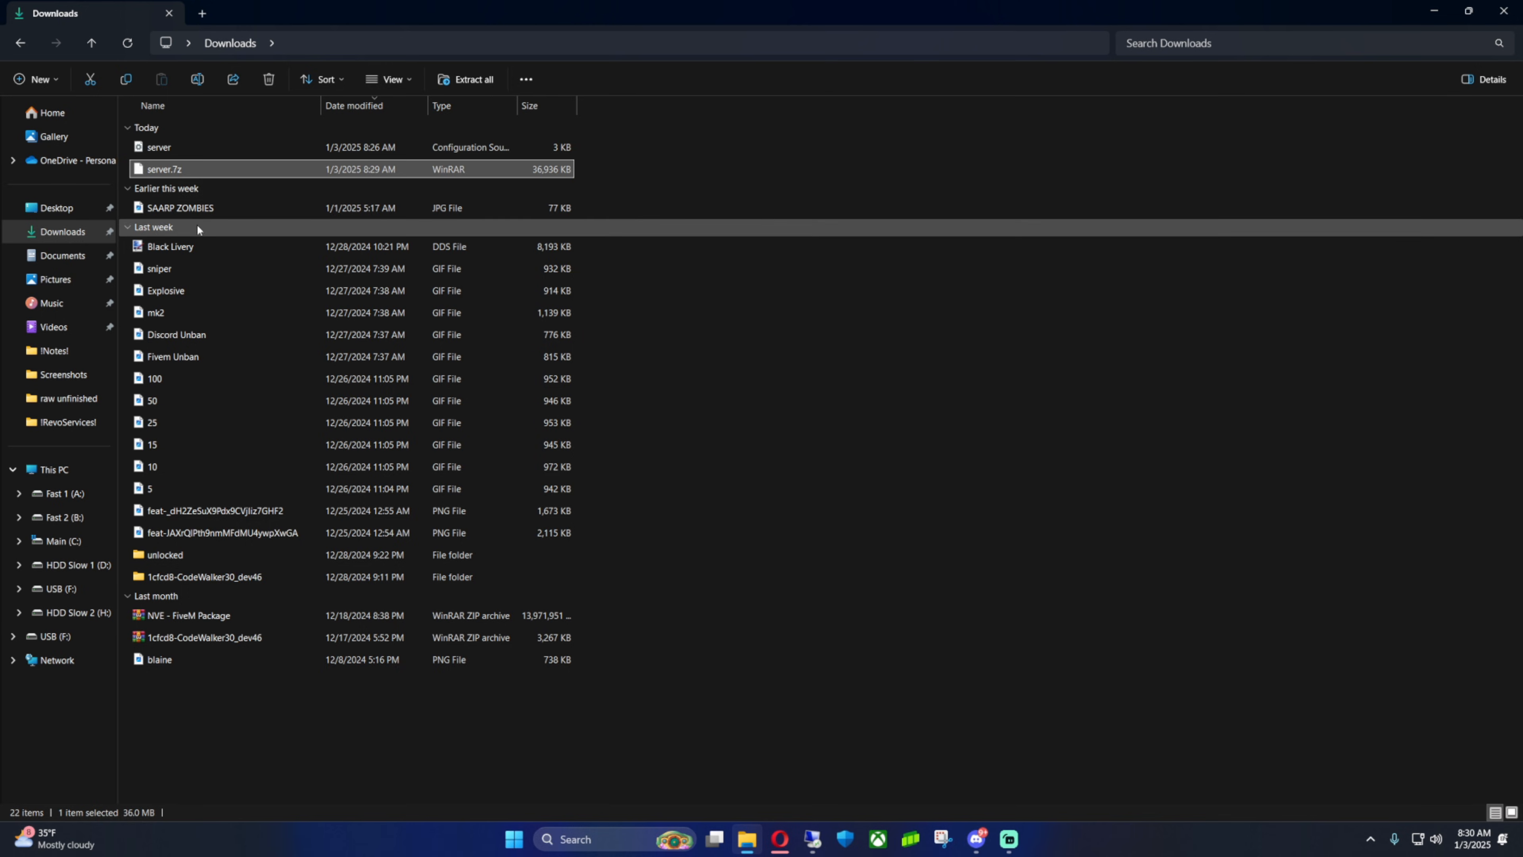
right_click(175, 171)
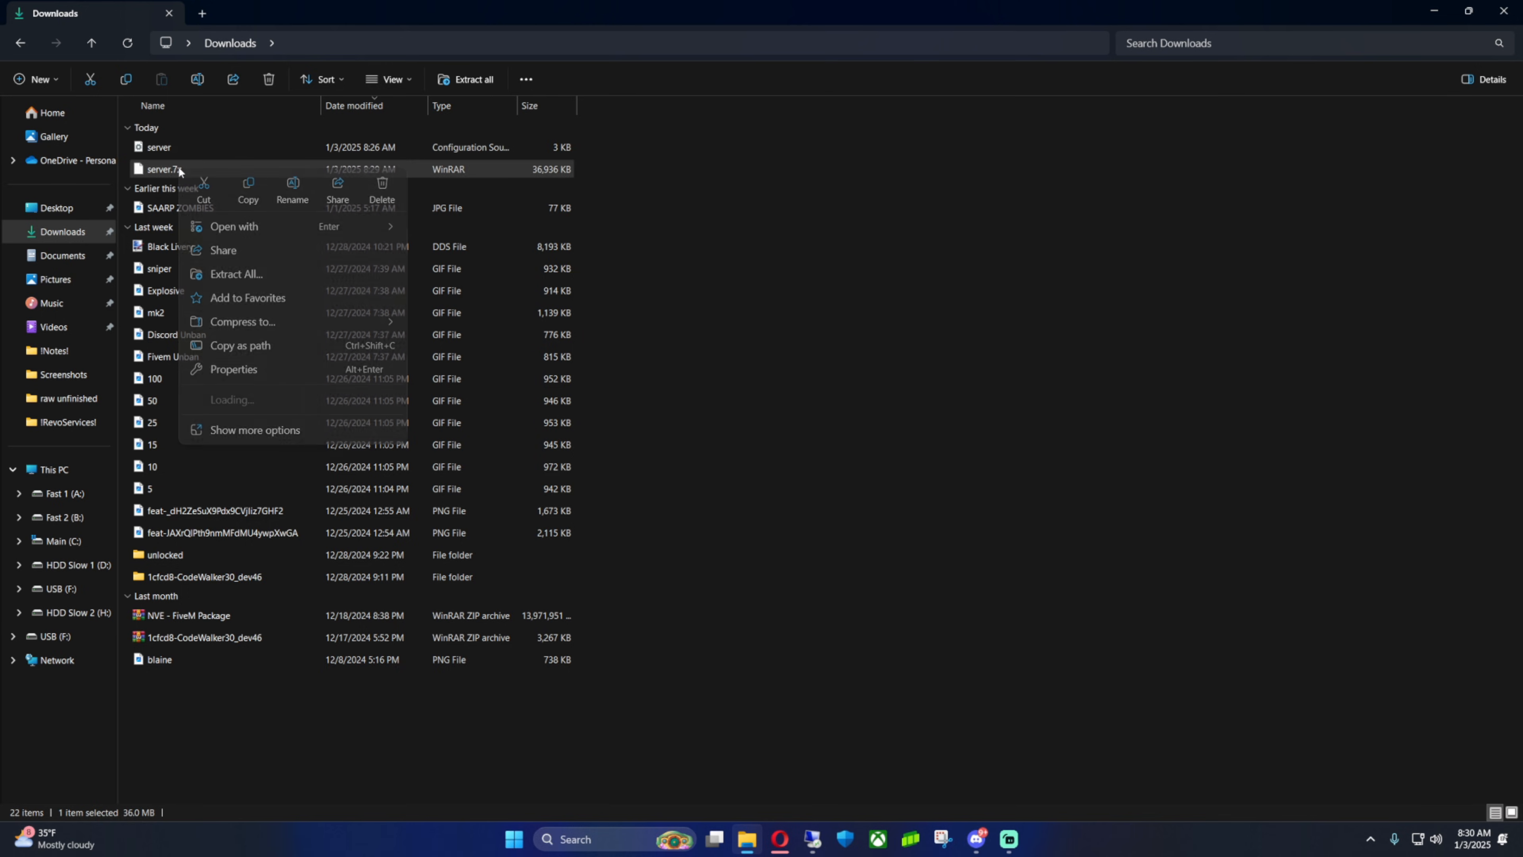
mouse_move(238, 400)
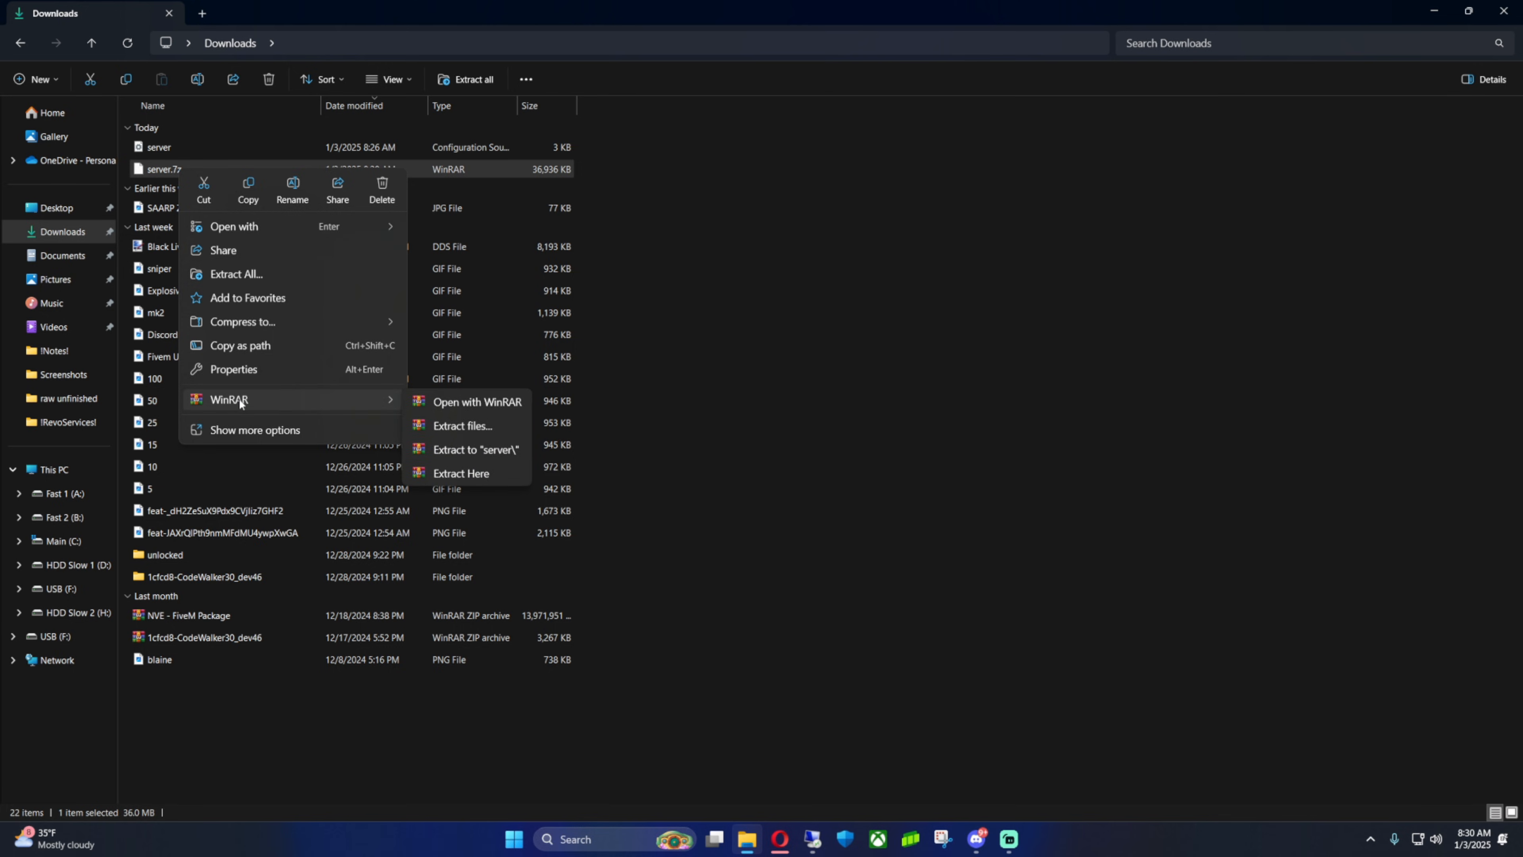
click(449, 426)
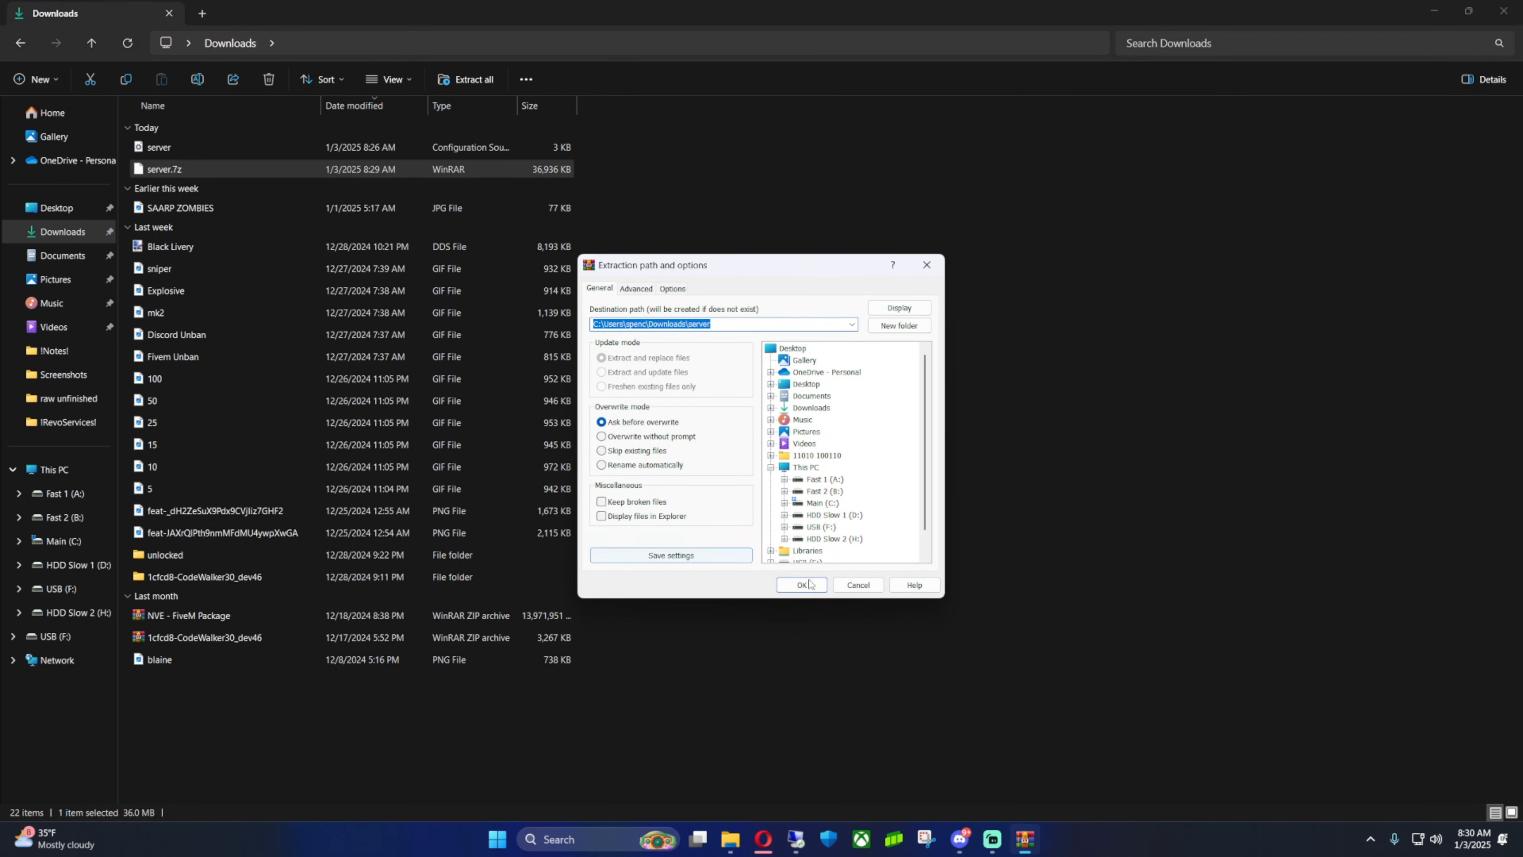
click(802, 585)
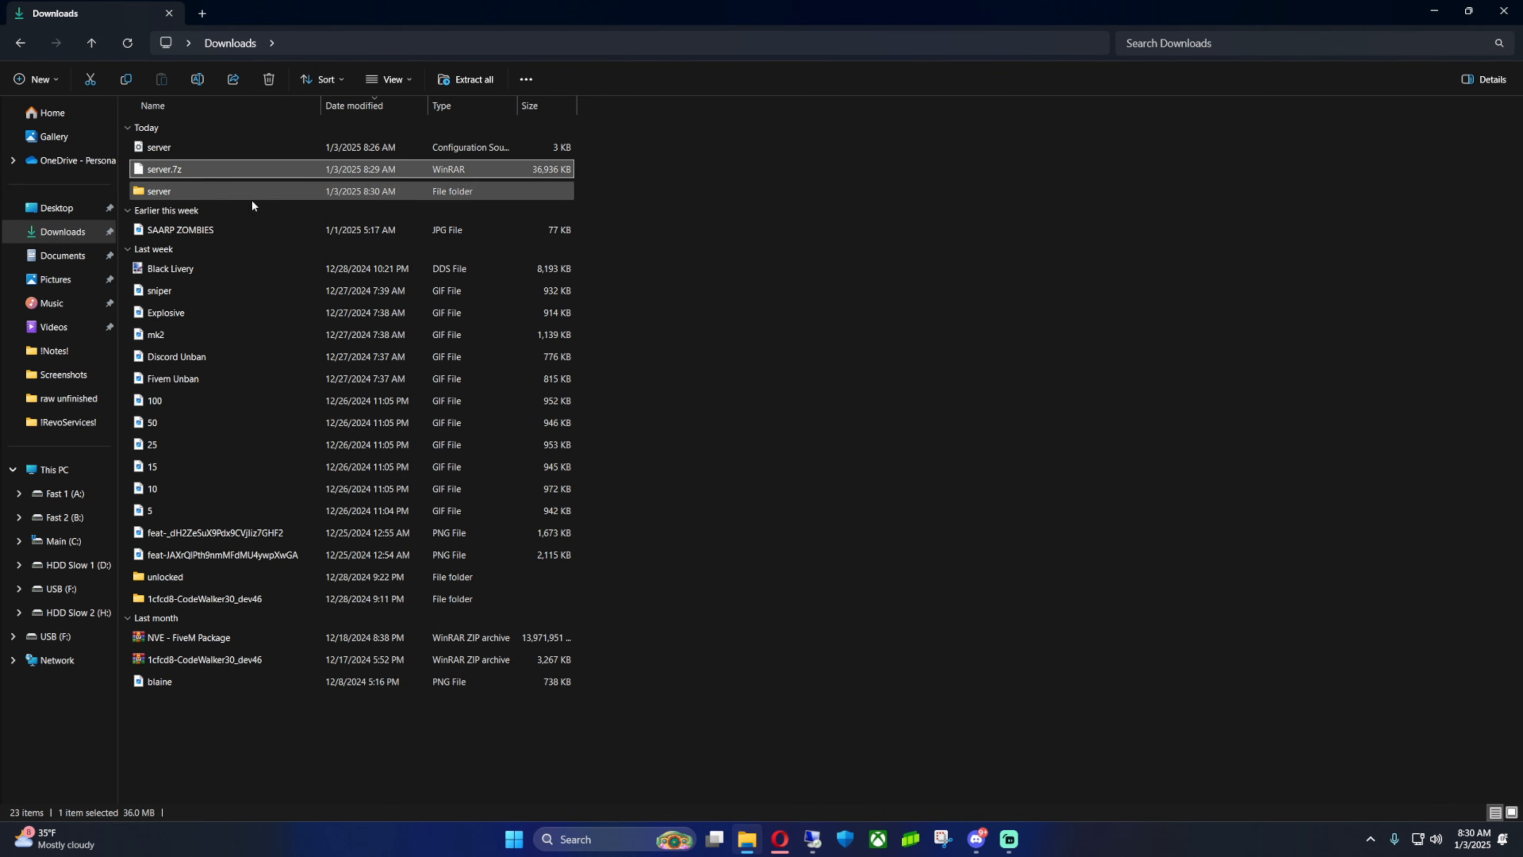
Open the extracted server folder and launch FXServer
double_click(166, 192)
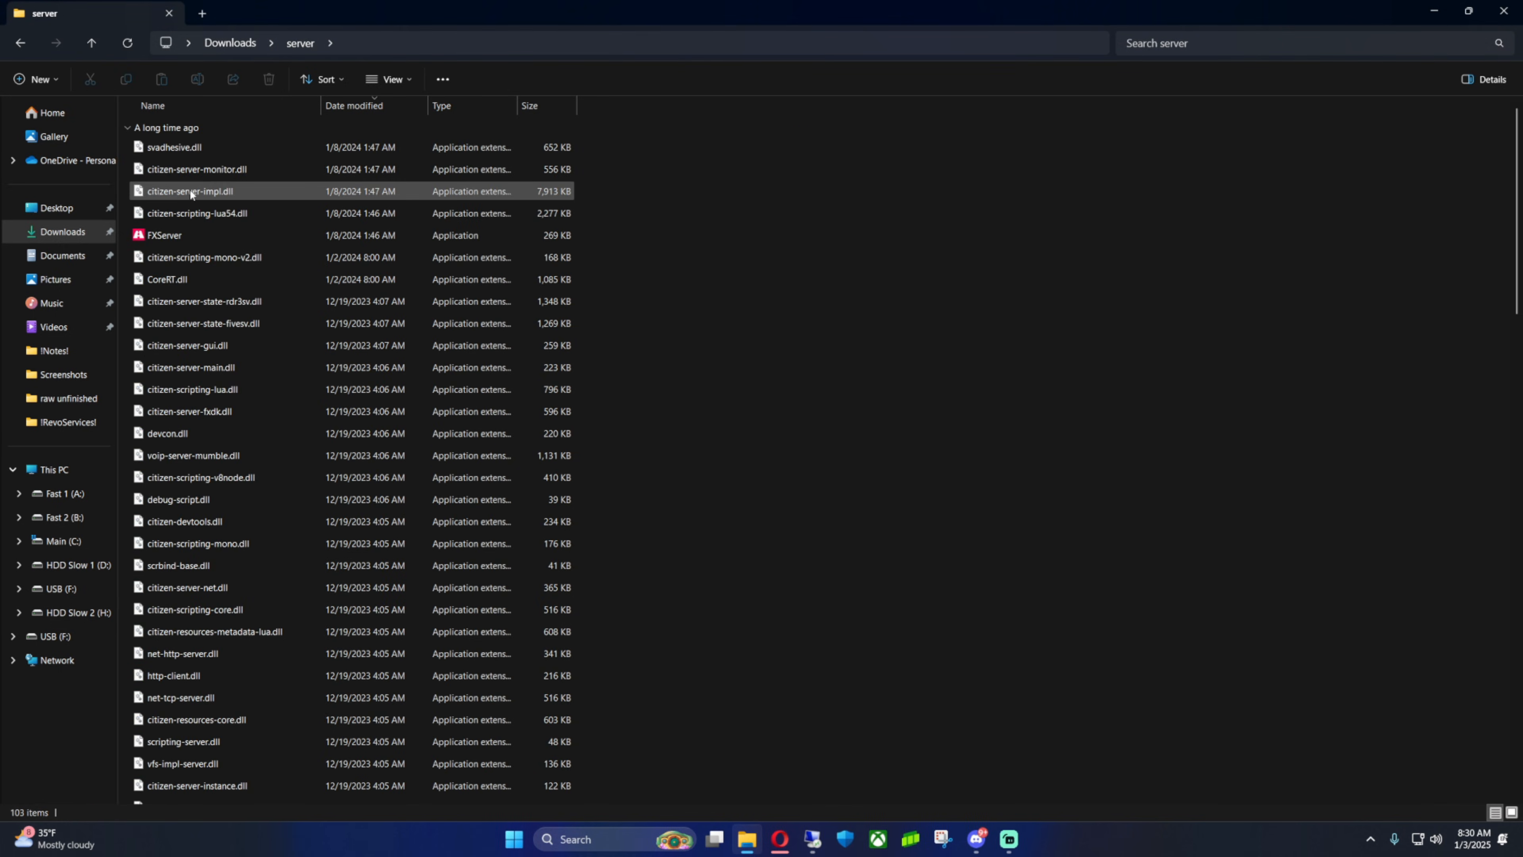
double_click(181, 237)
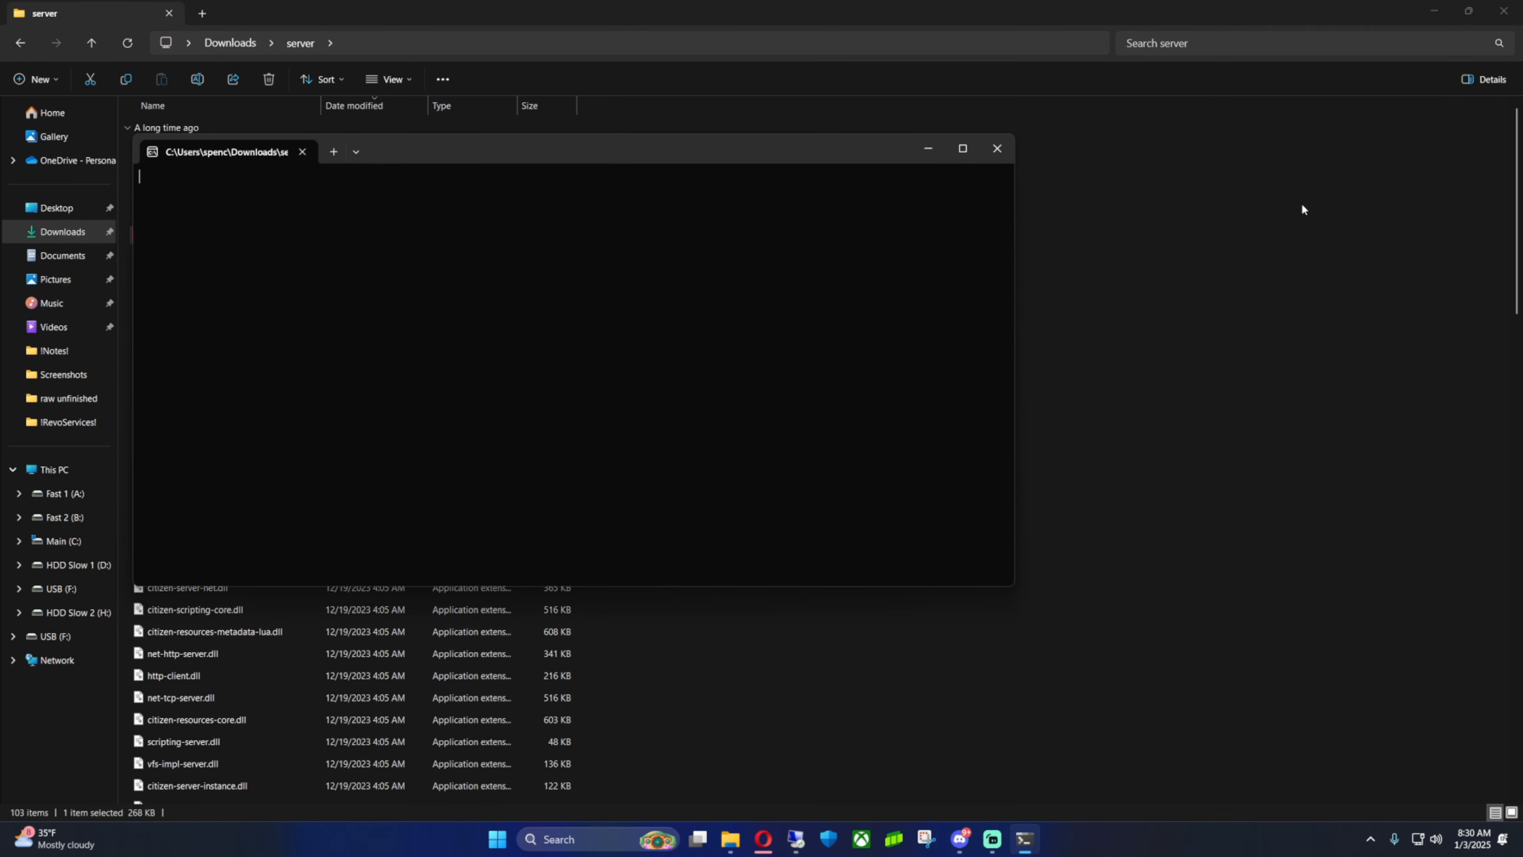
drag(593, 154, 782, 209)
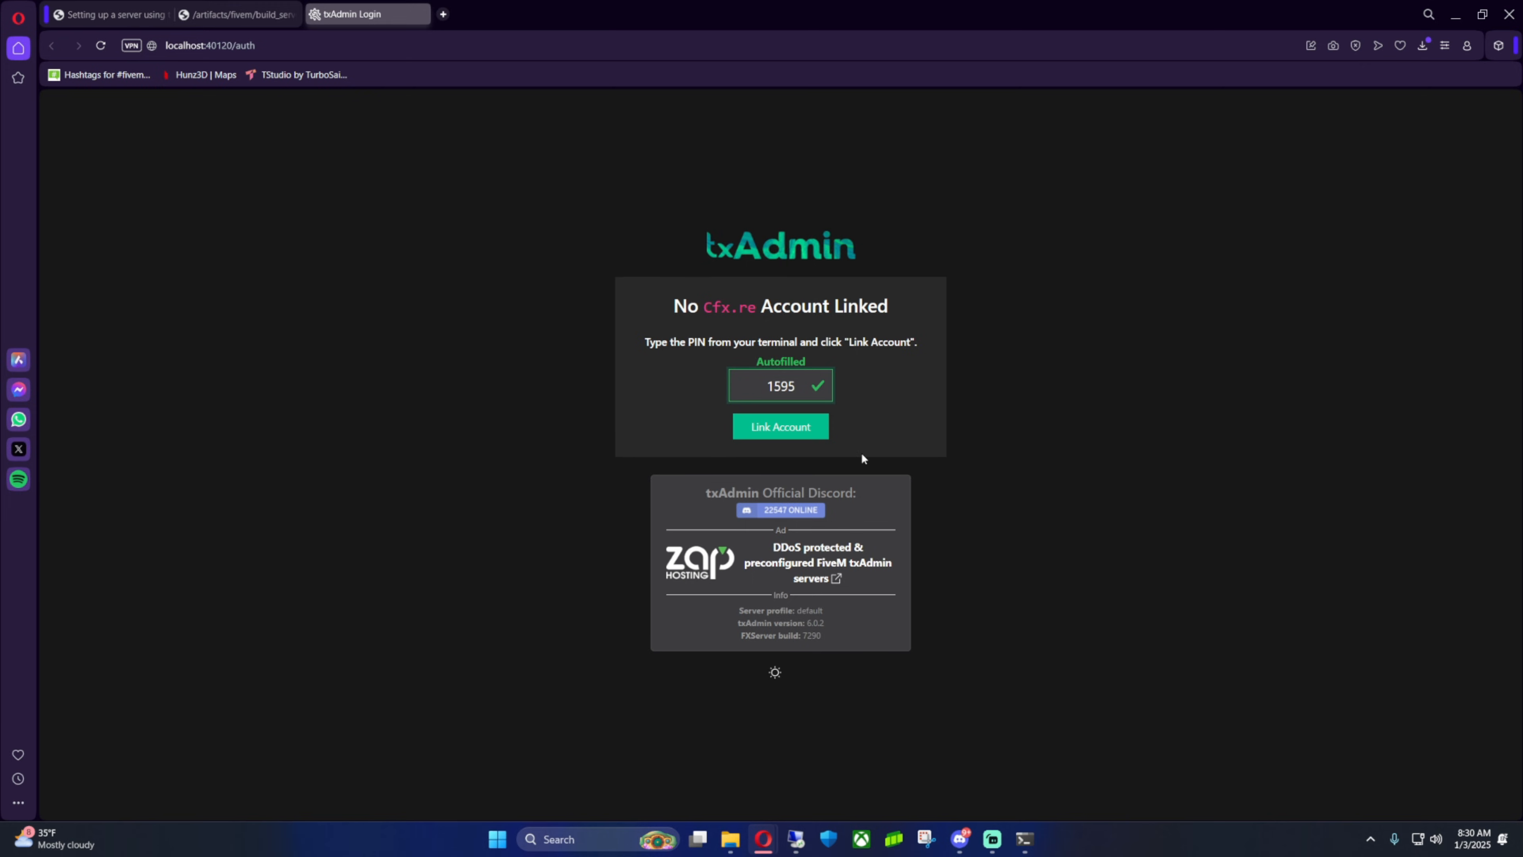
Check the registration PIN in the txAdmin terminal window, then minimize it
click(1025, 839)
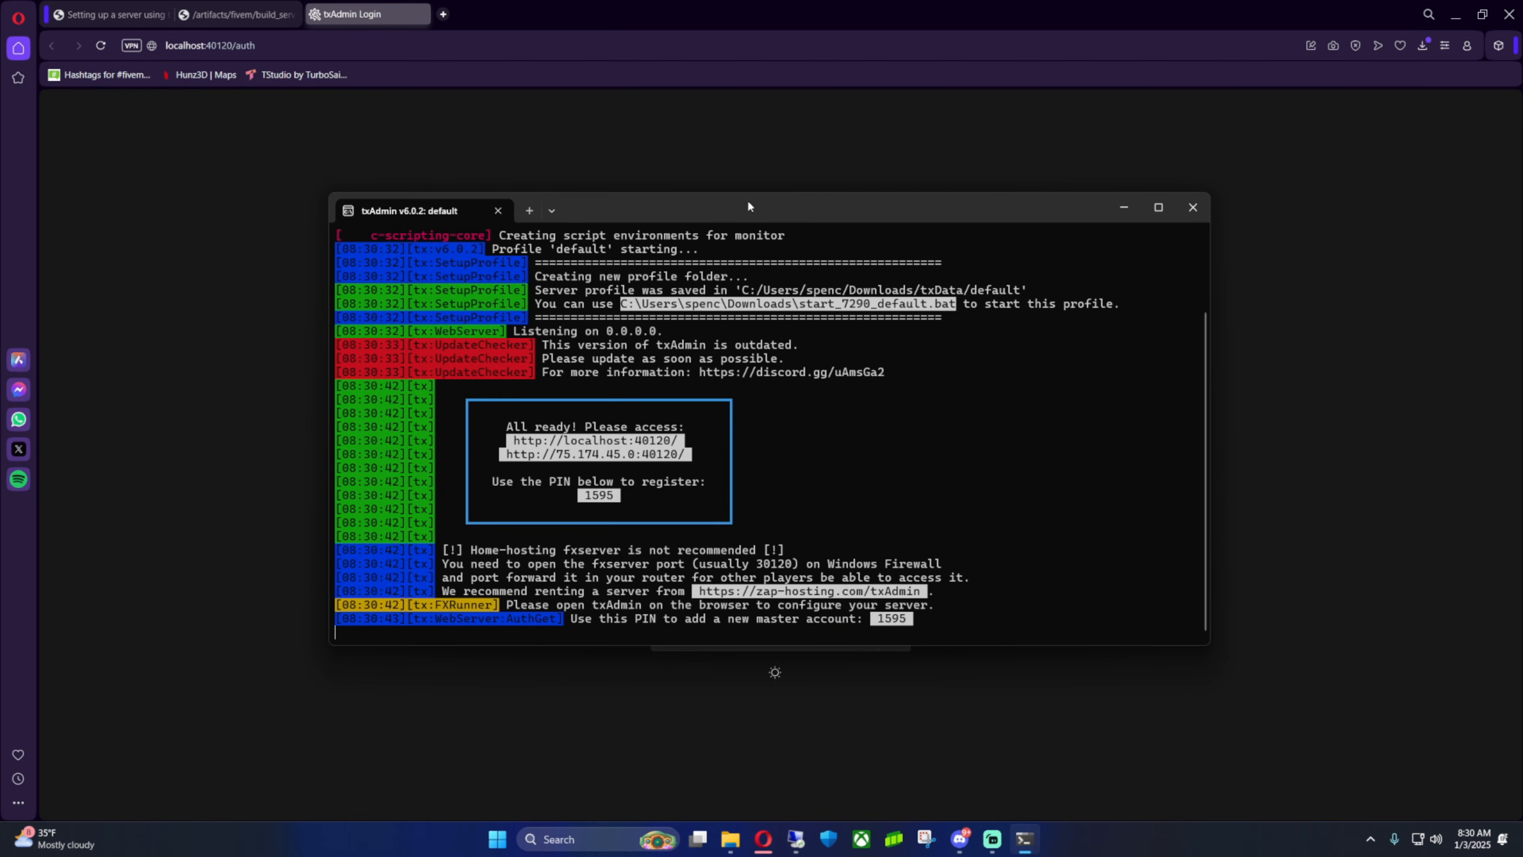
drag(748, 206, 922, 456)
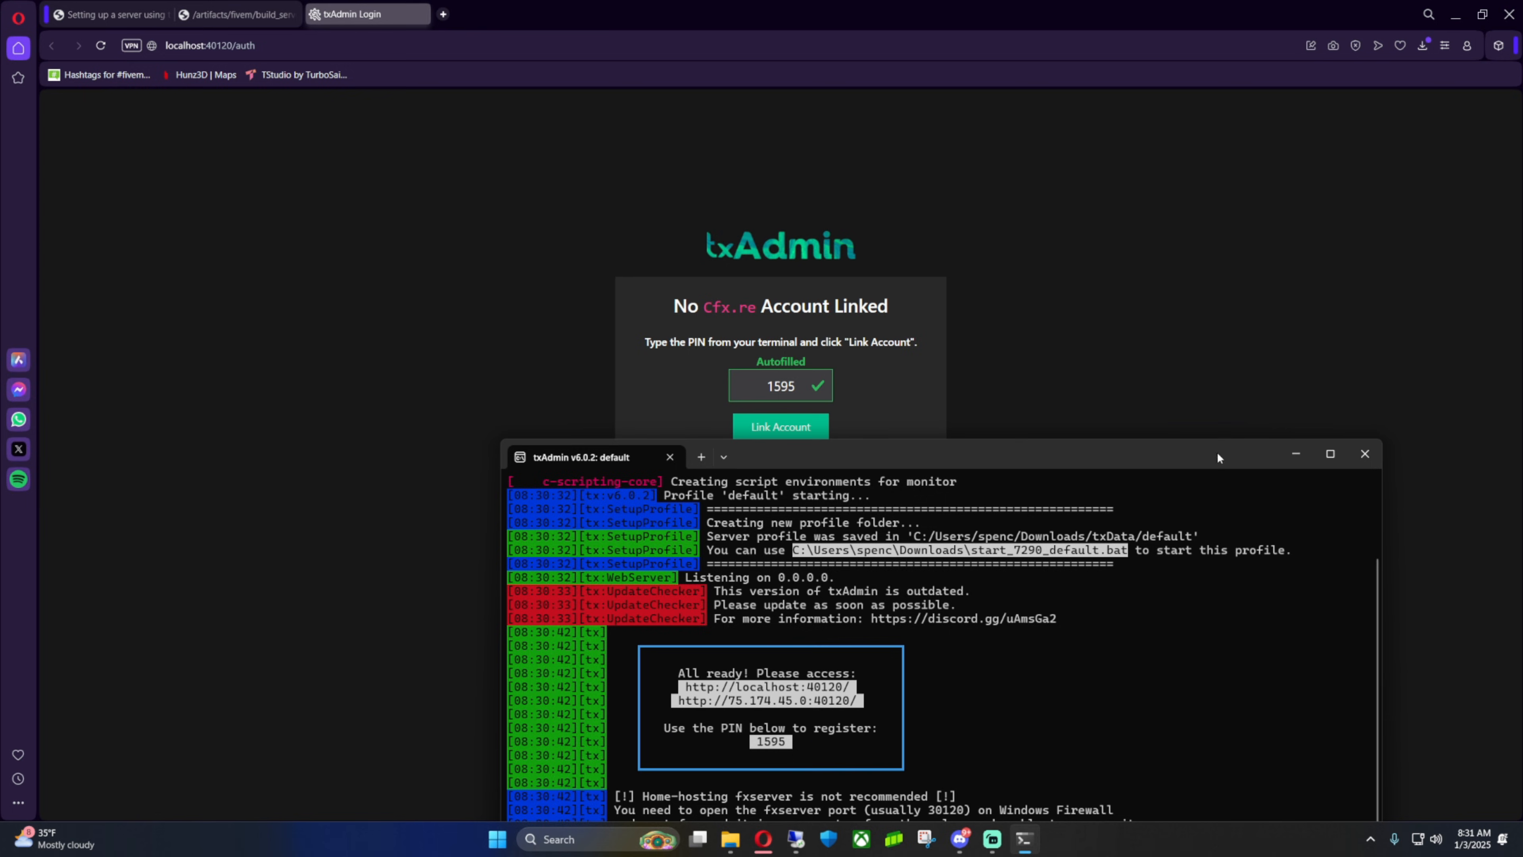
click(1296, 455)
Link the Cfx.re account using the autofilled PIN and authorize txAdmin
click(800, 435)
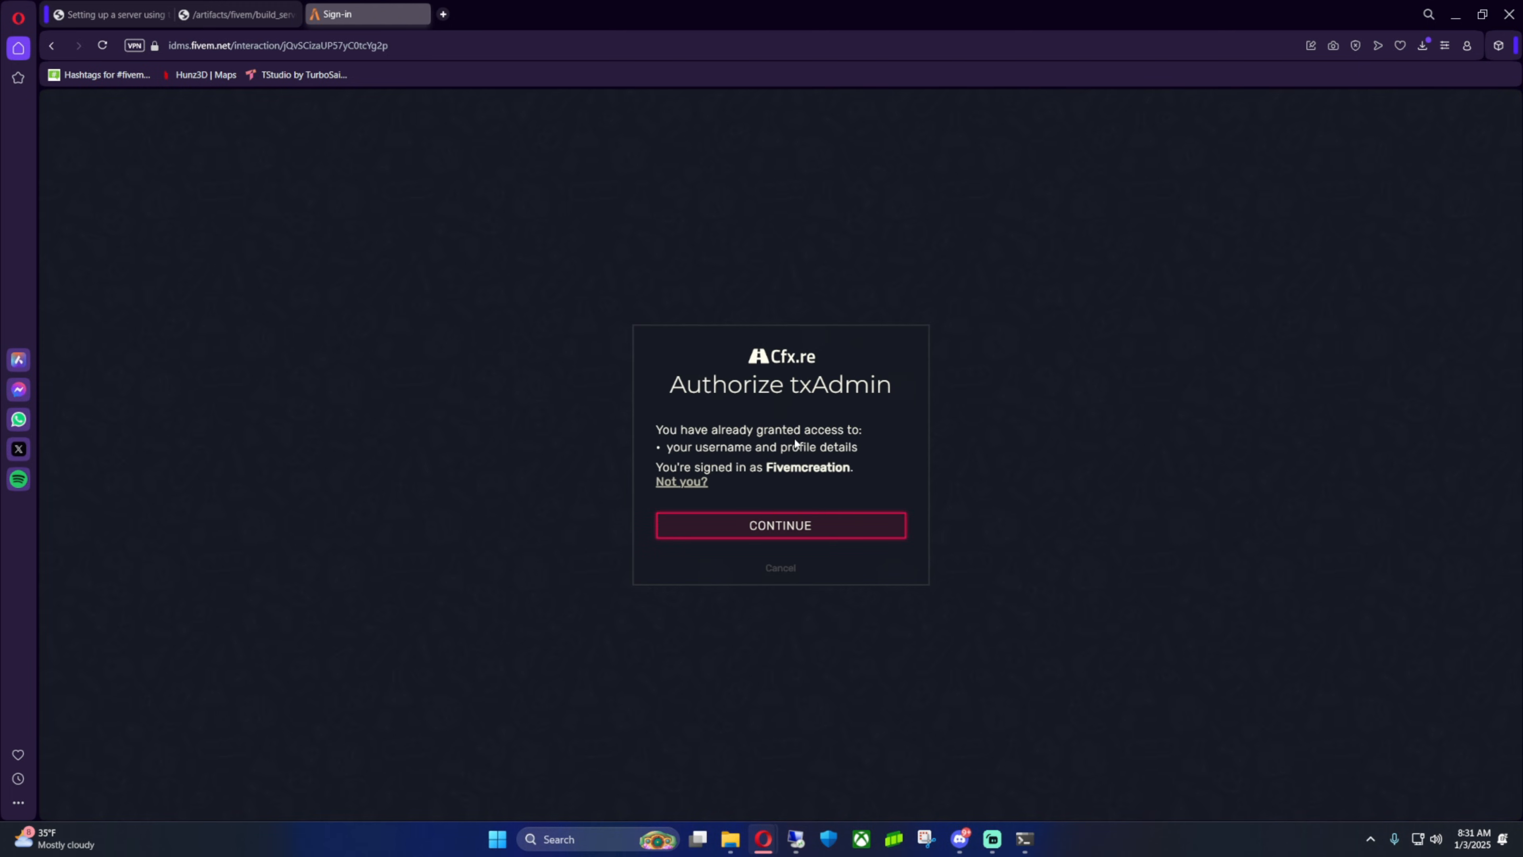
click(781, 527)
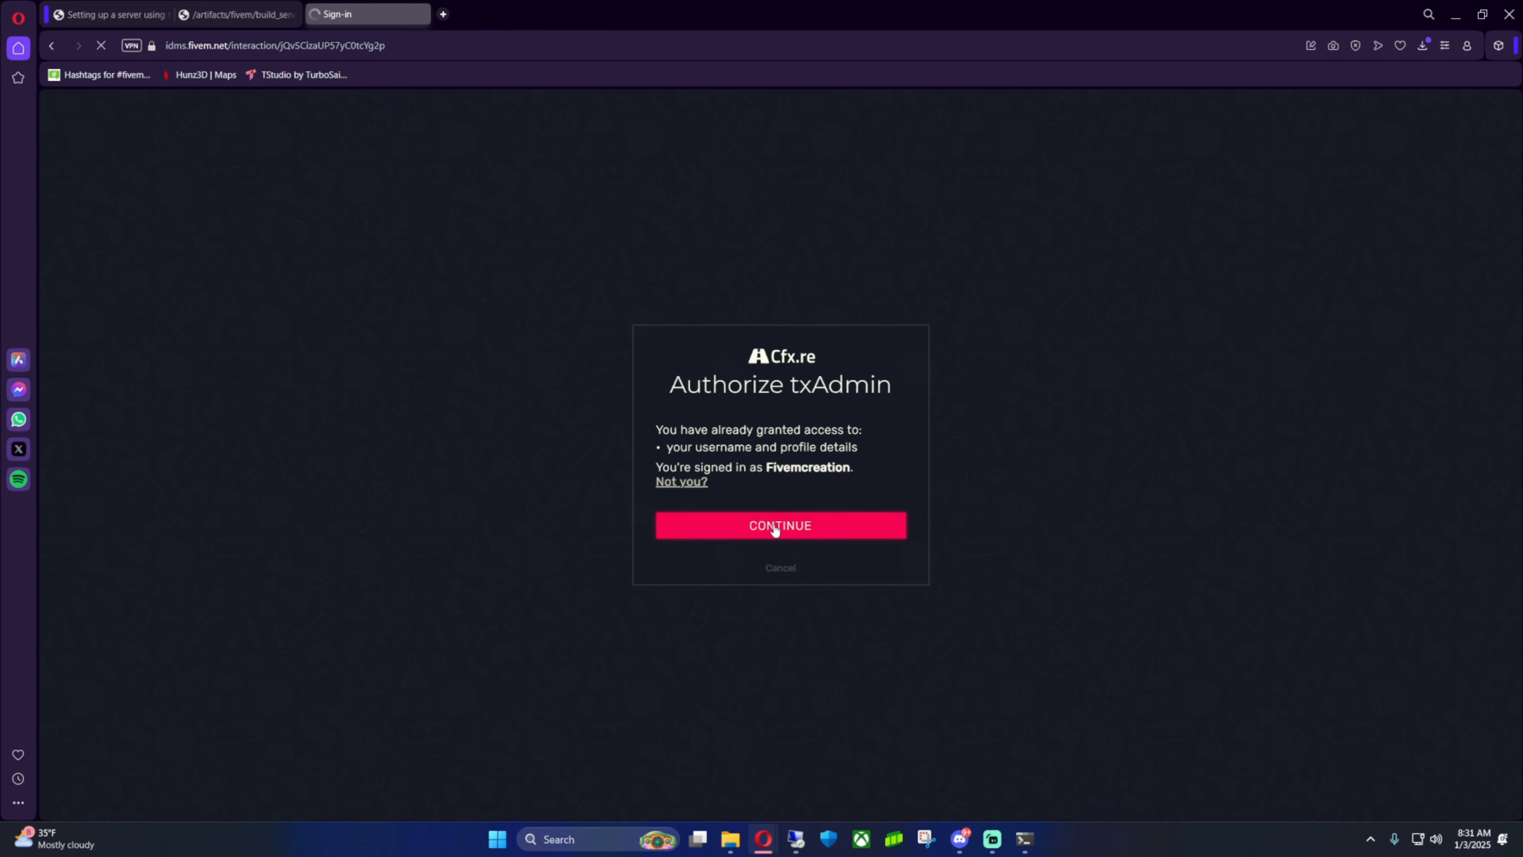
click(776, 516)
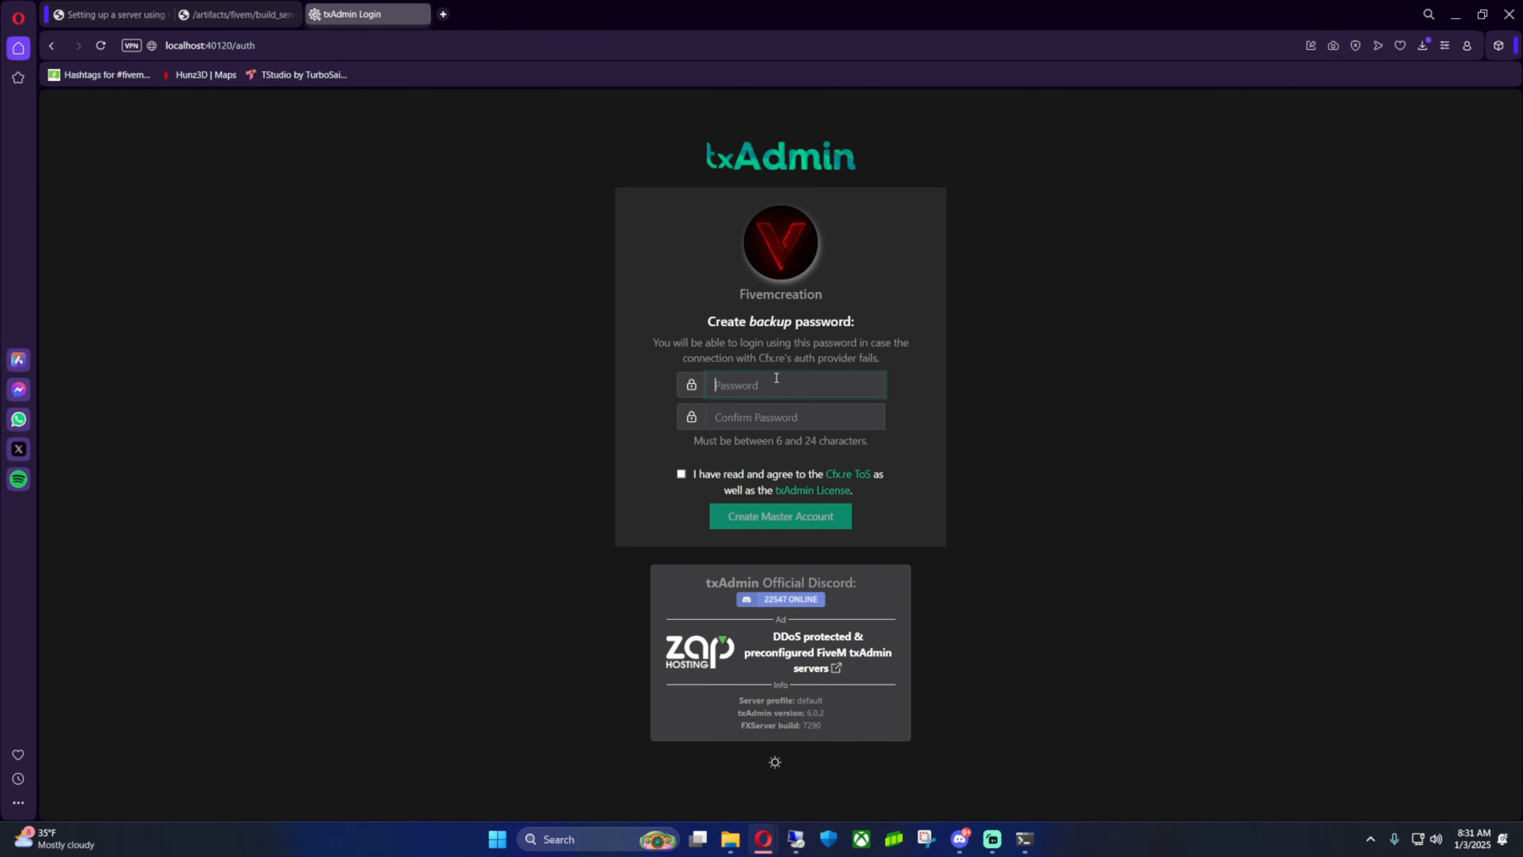
Create the backup password, confirm it, agree to the terms, and create the master account
click(768, 382)
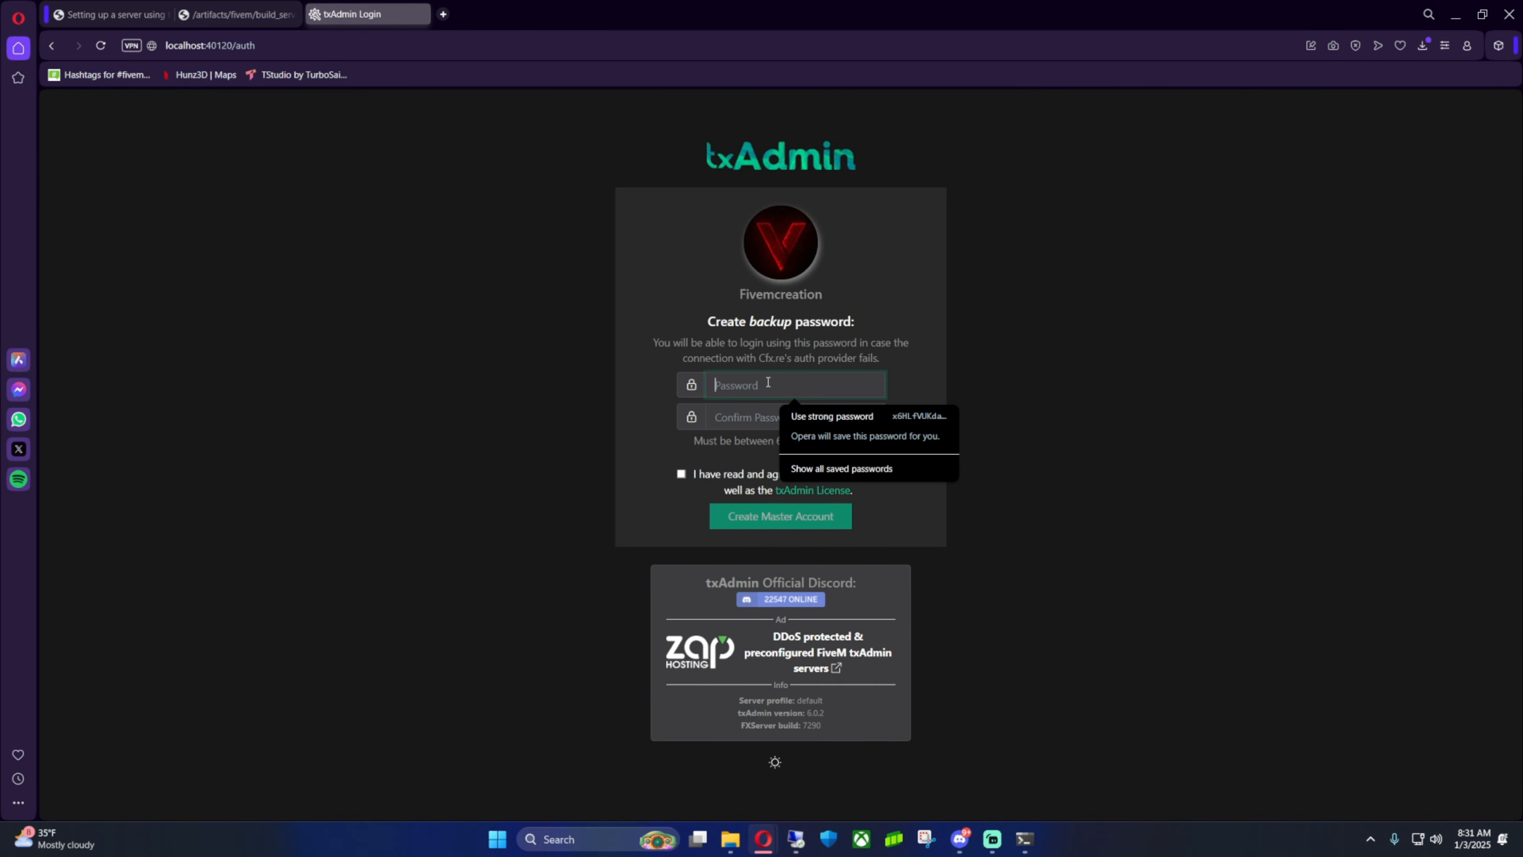
text(********)
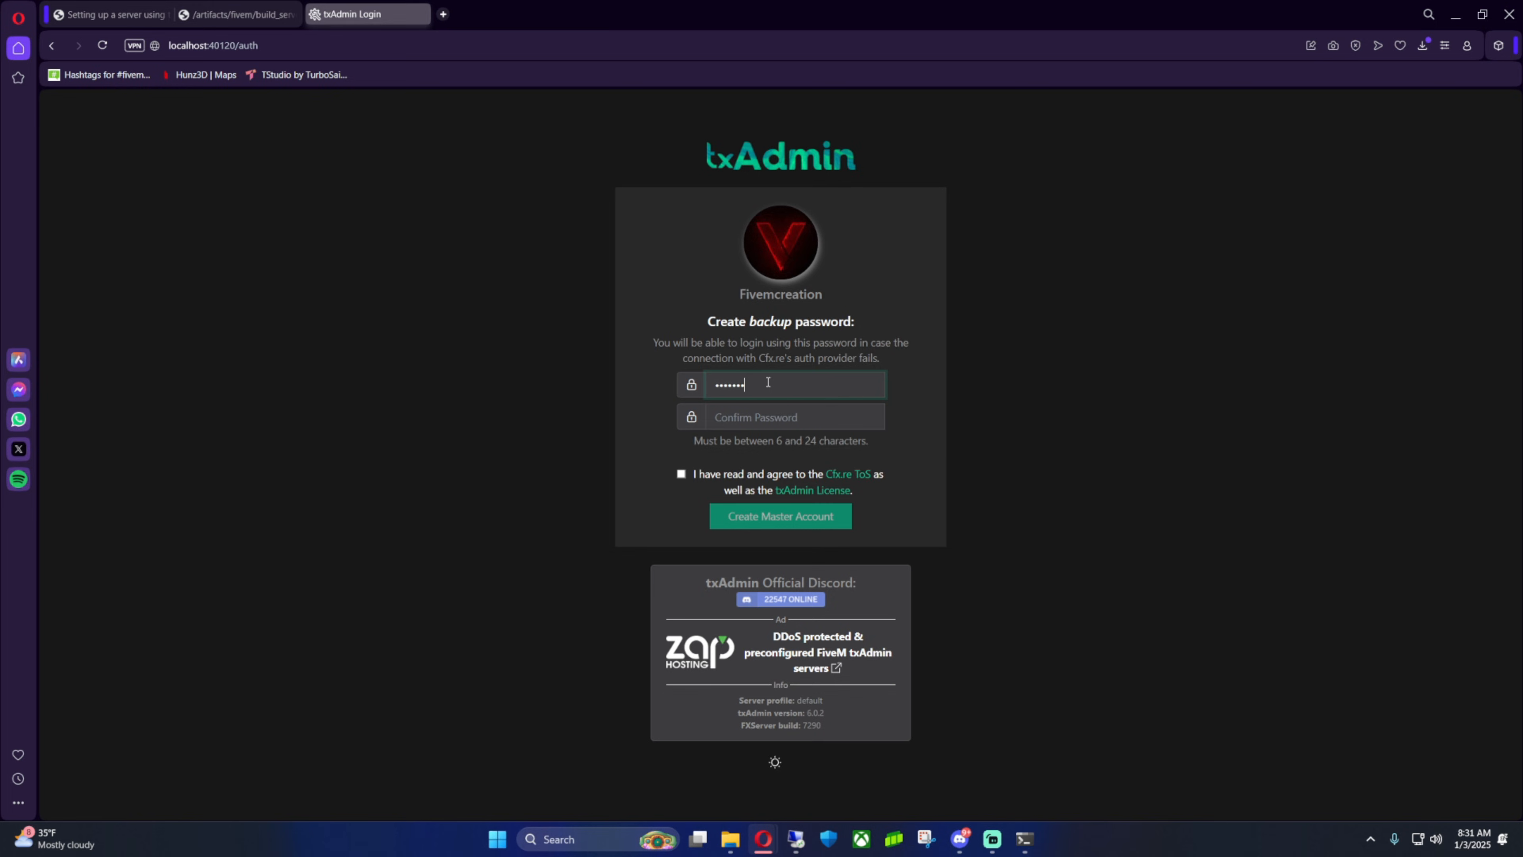
click(764, 424)
text(******)
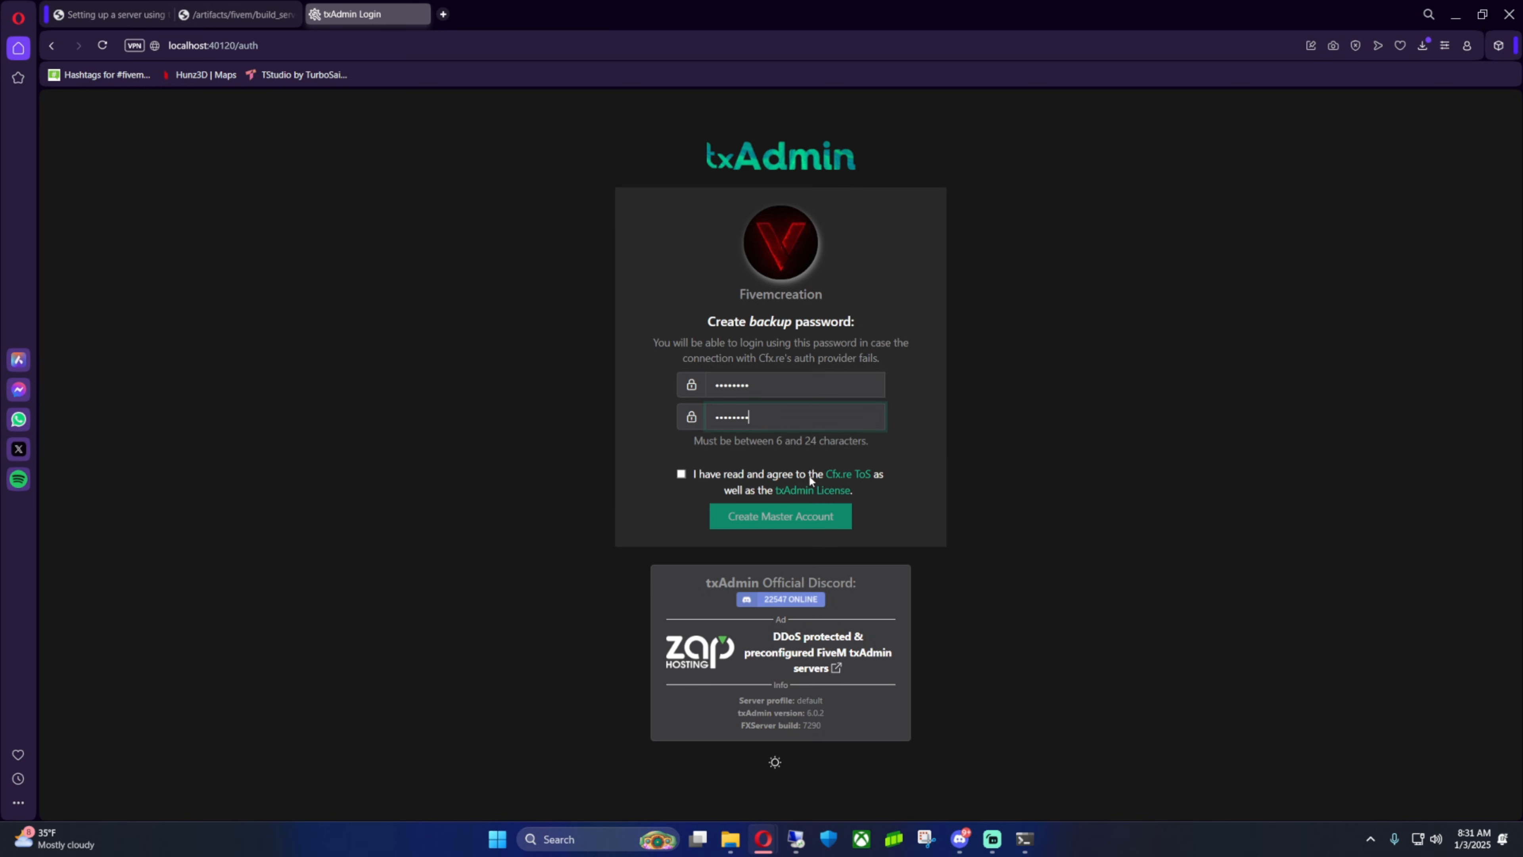
click(681, 474)
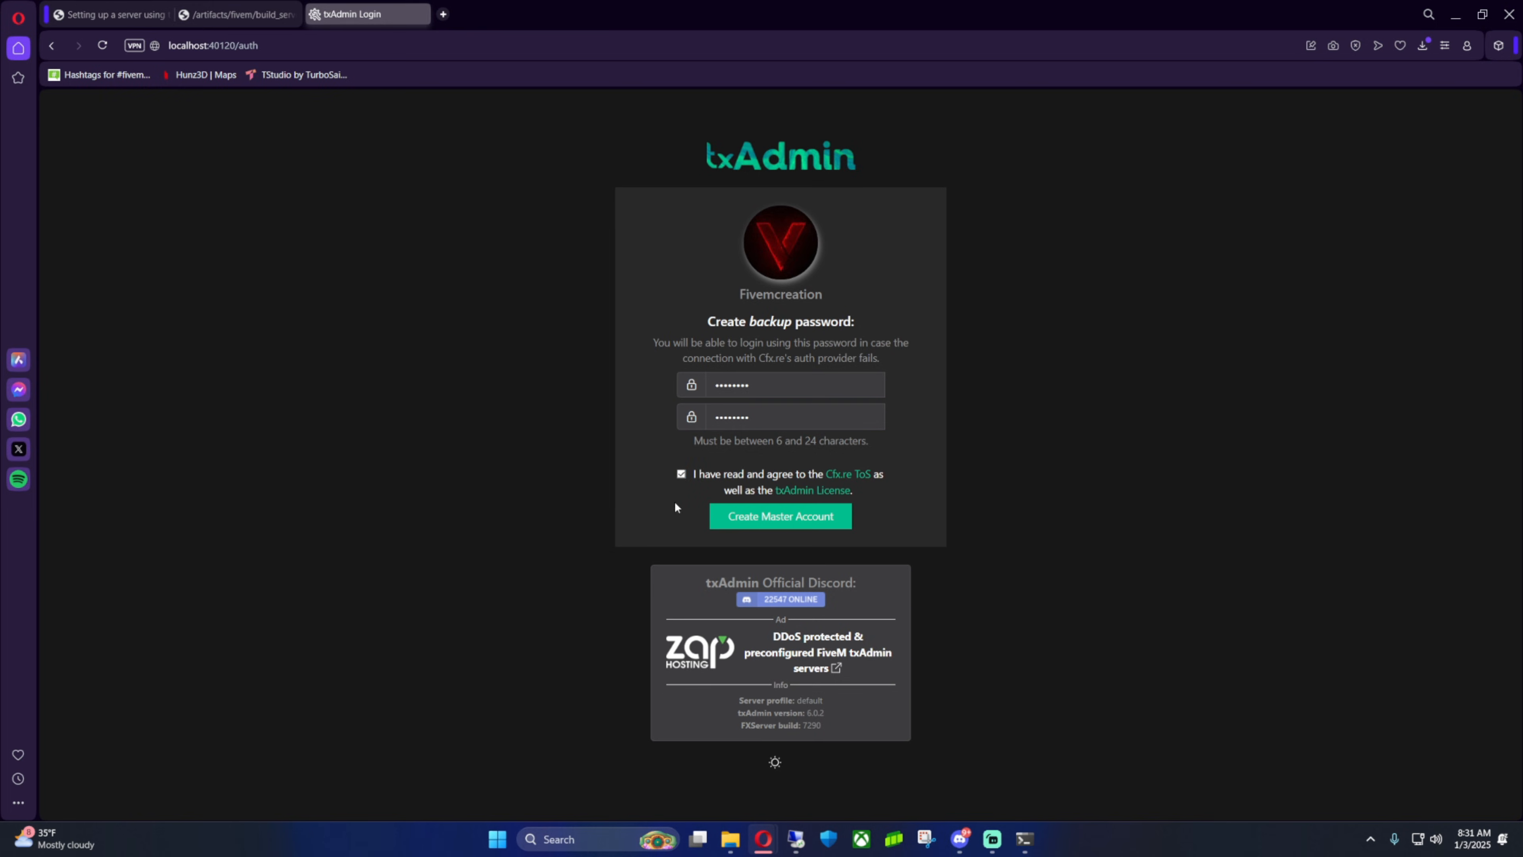
click(761, 521)
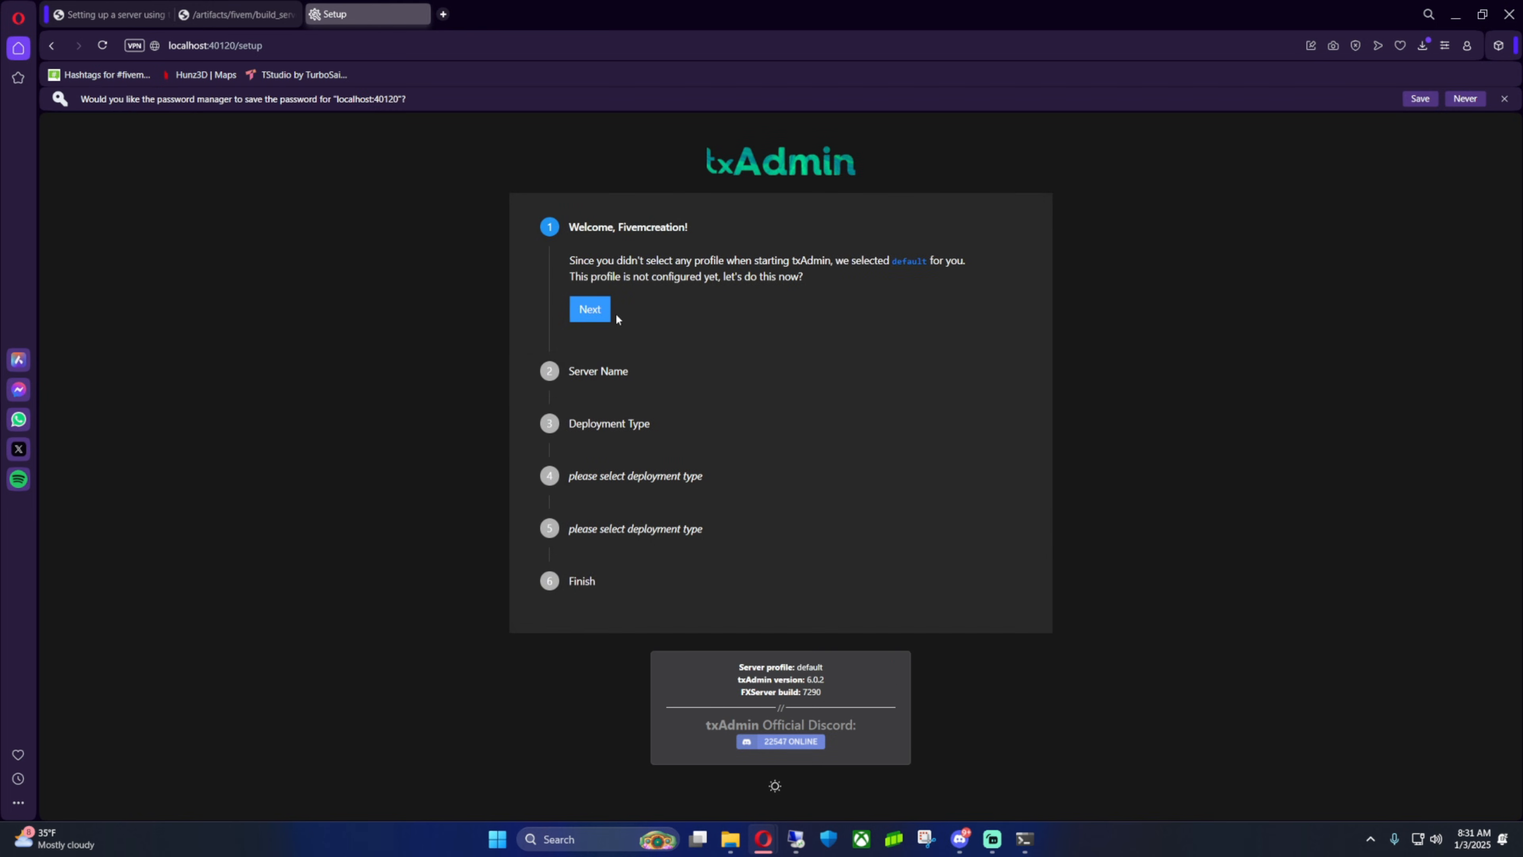
Start the setup wizard, name the server Test Server, and choose the Popular Recipes deployment type
click(596, 310)
click(670, 330)
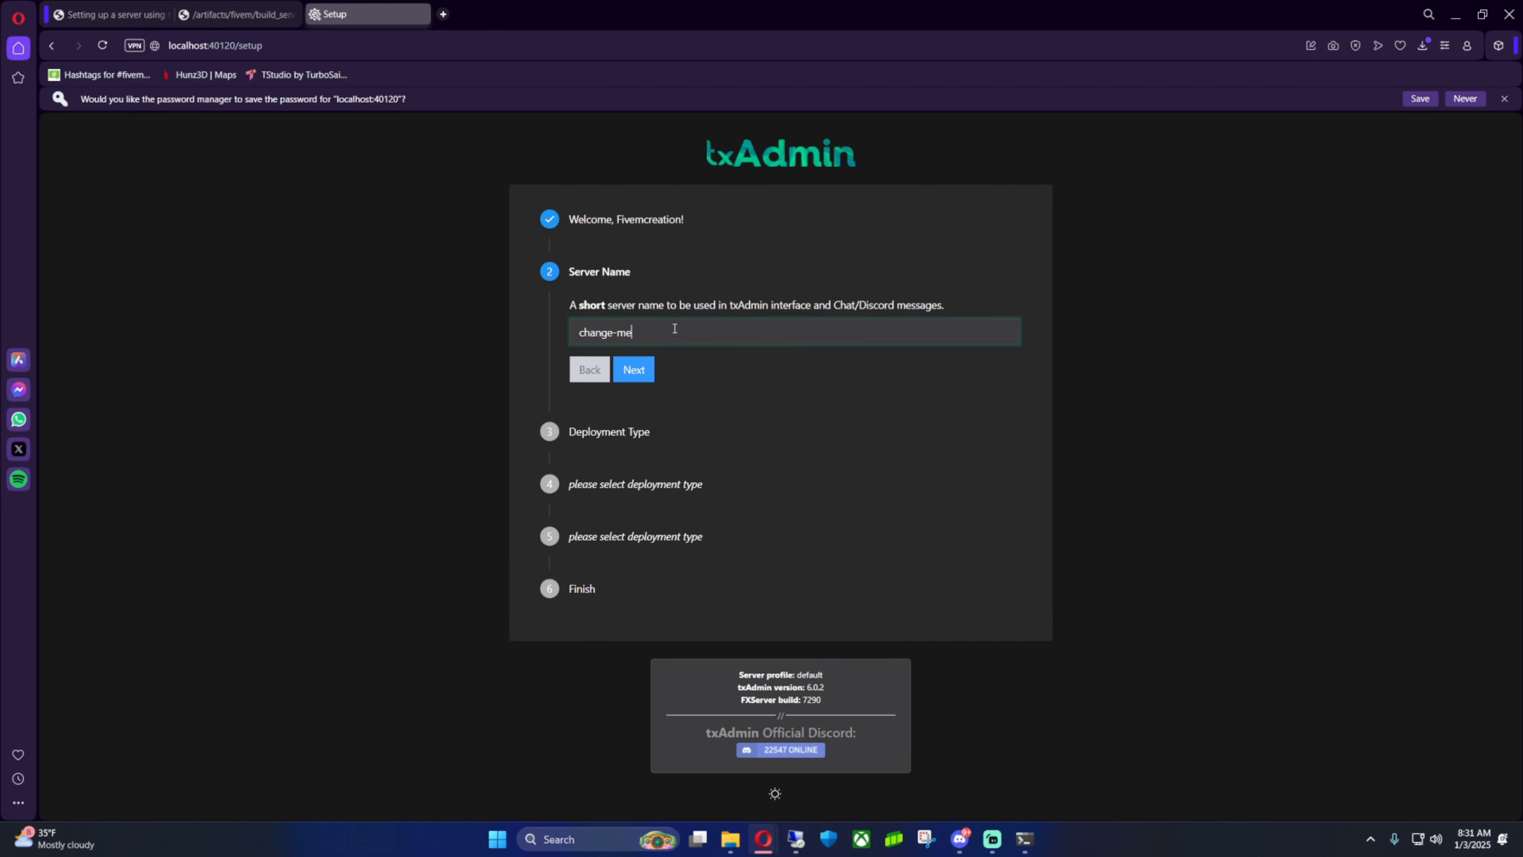
key(ctrl+a)
key(BackSpace)
text(Tes)
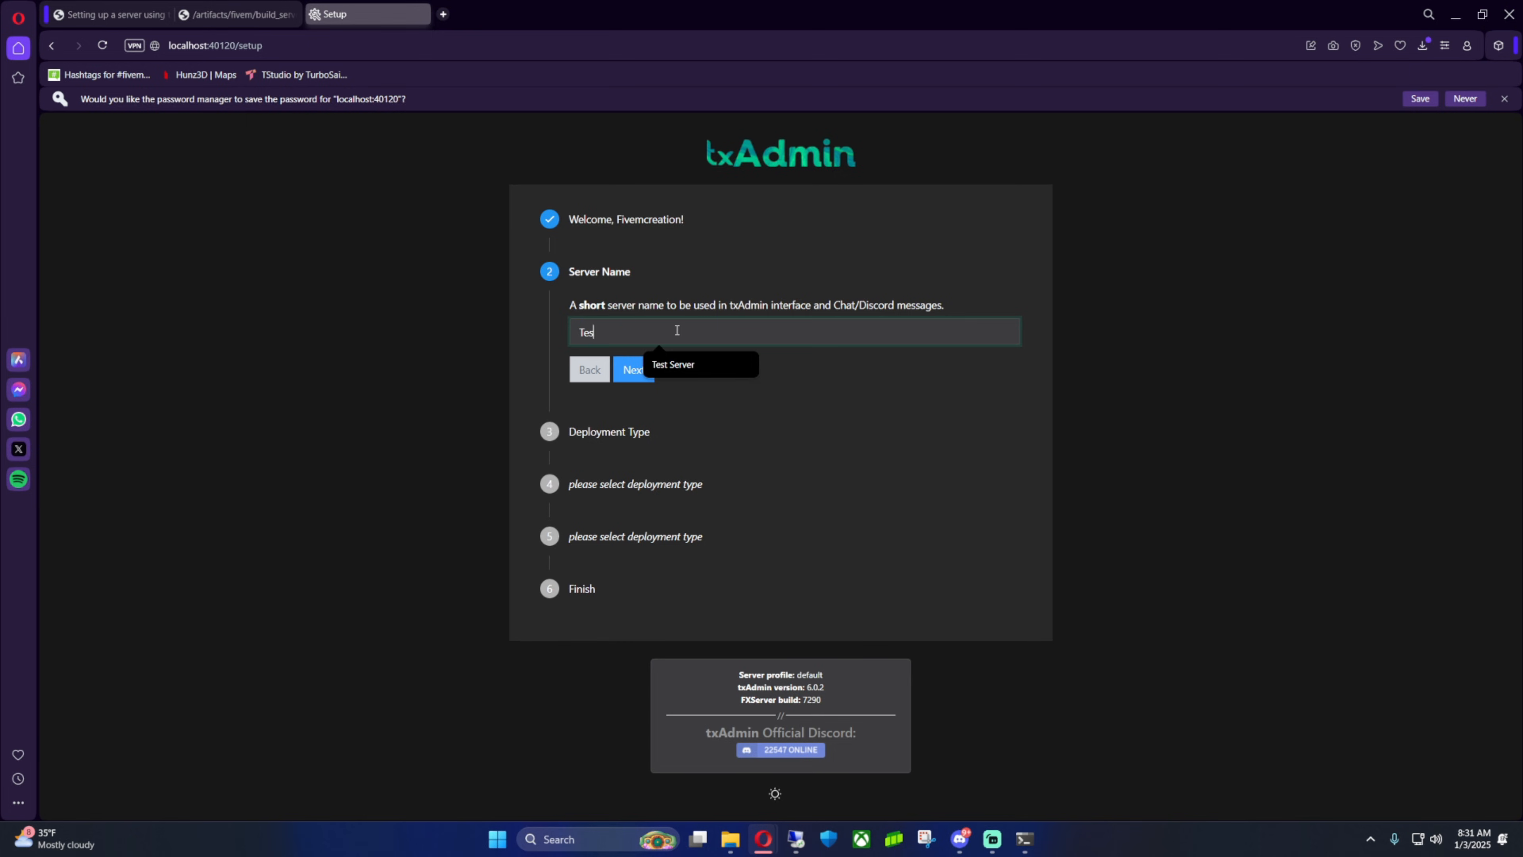
text(t Server)
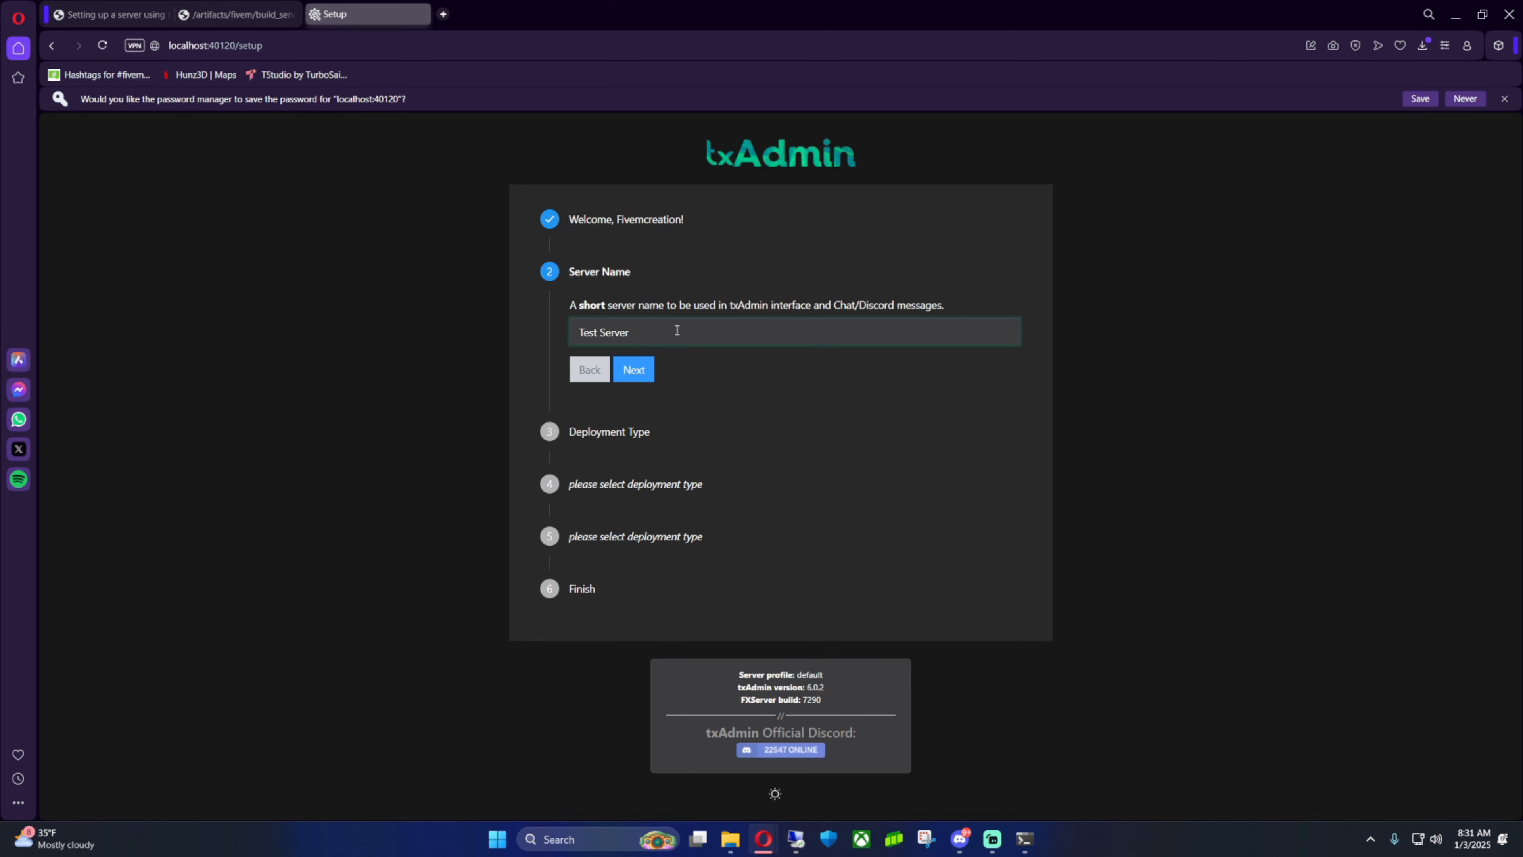
click(637, 370)
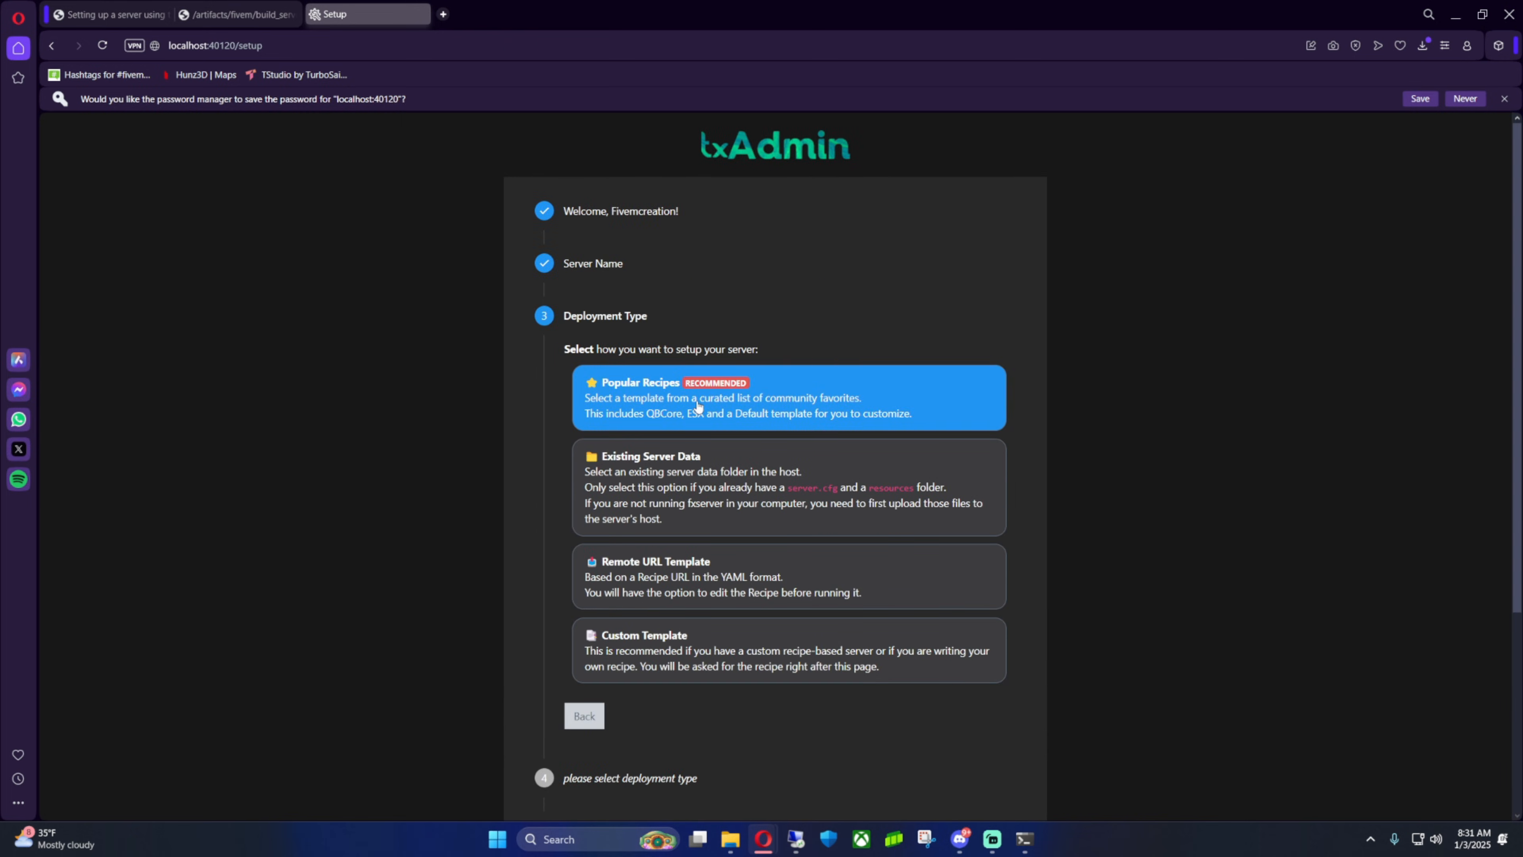
click(660, 400)
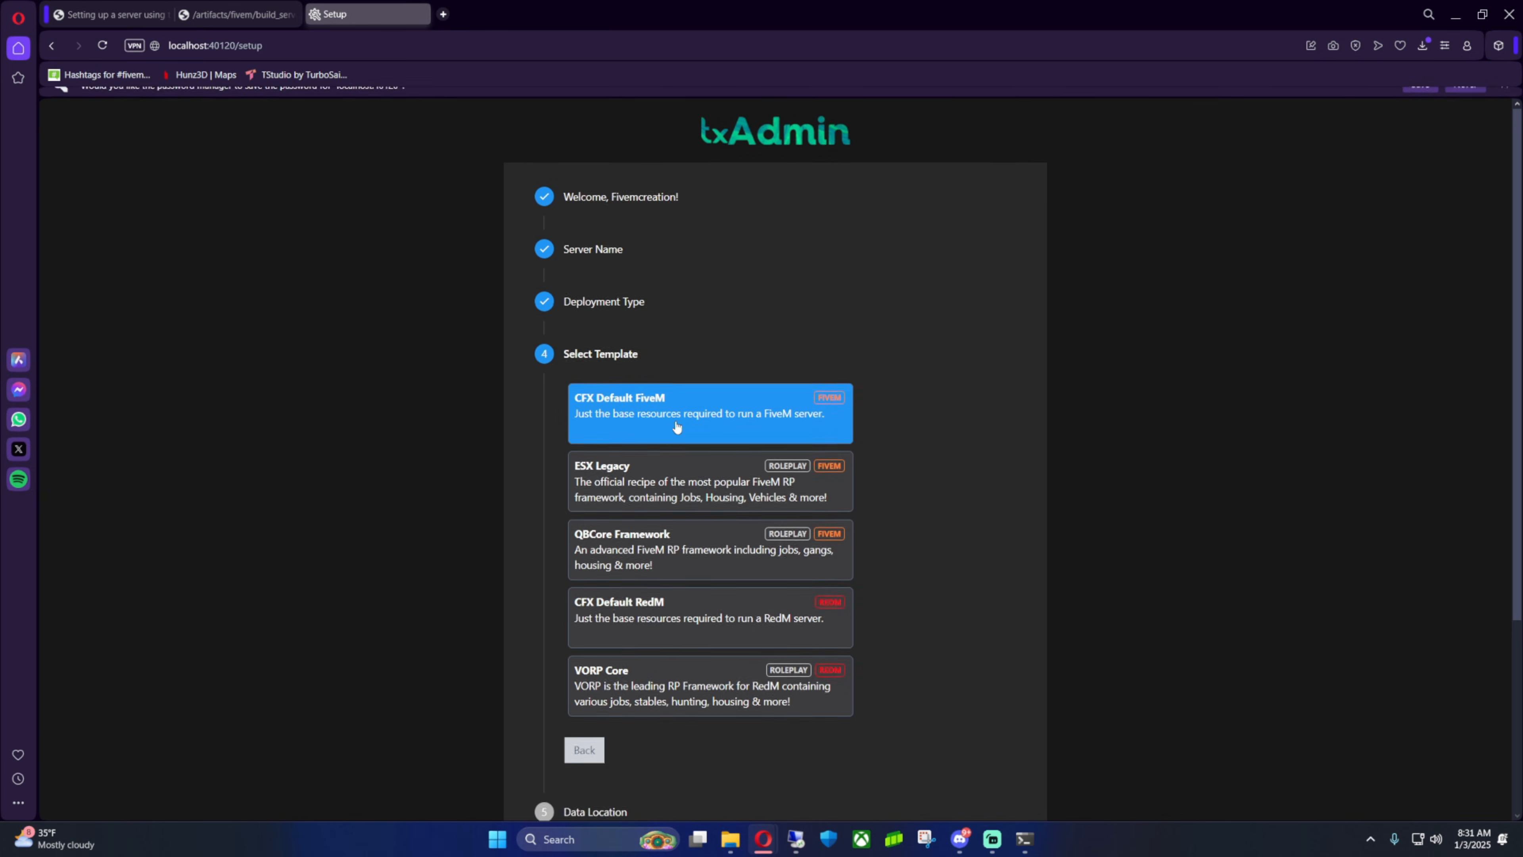
Select the CFX Default FiveM template
click(655, 398)
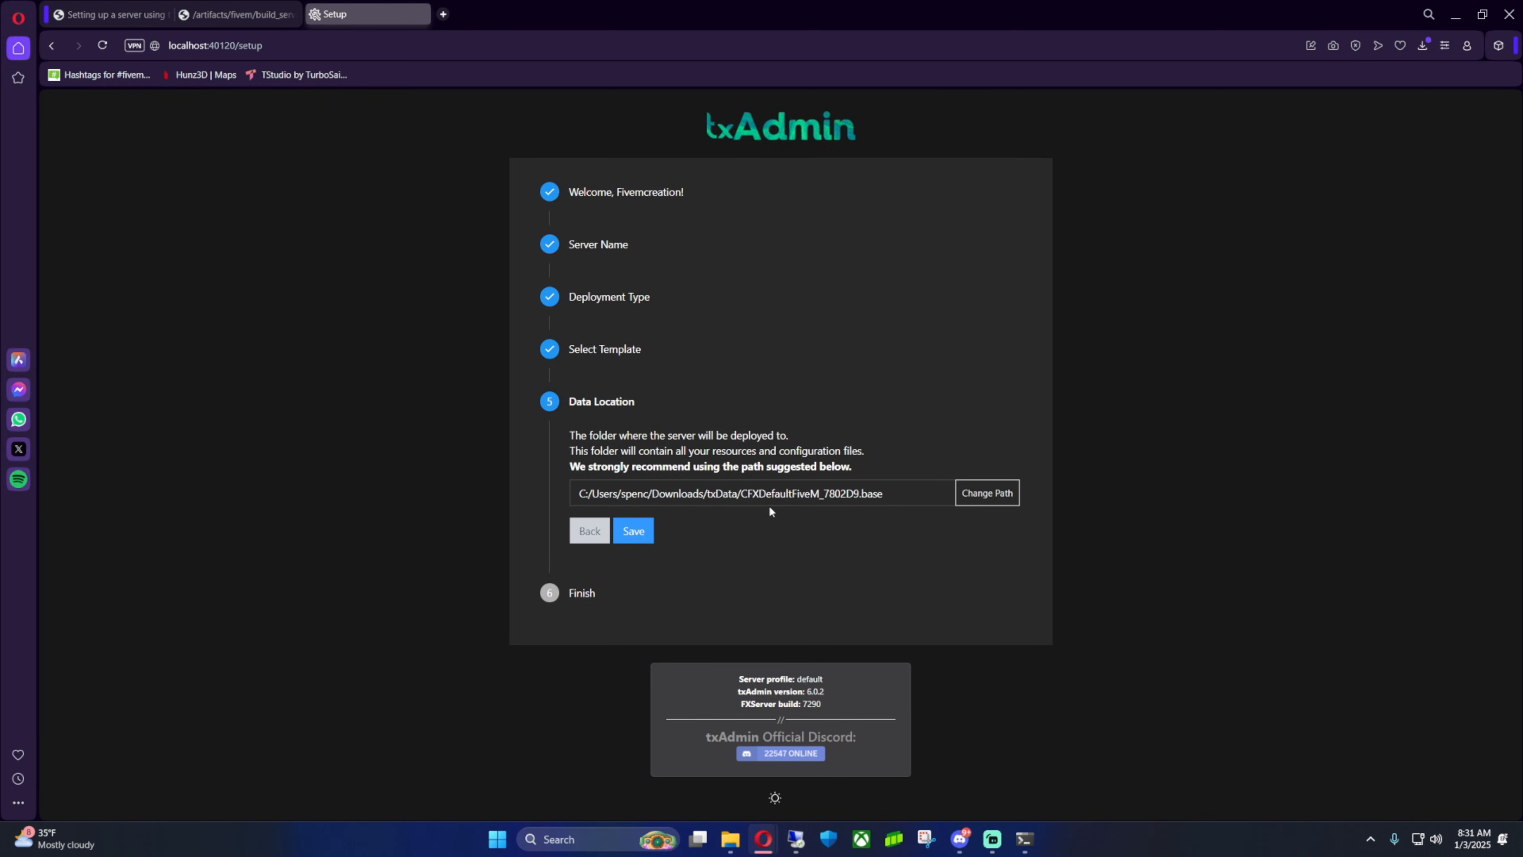
Open drive Fast 1 (A:) in File Explorer and delete the FivemTestServer shortcut there
click(731, 828)
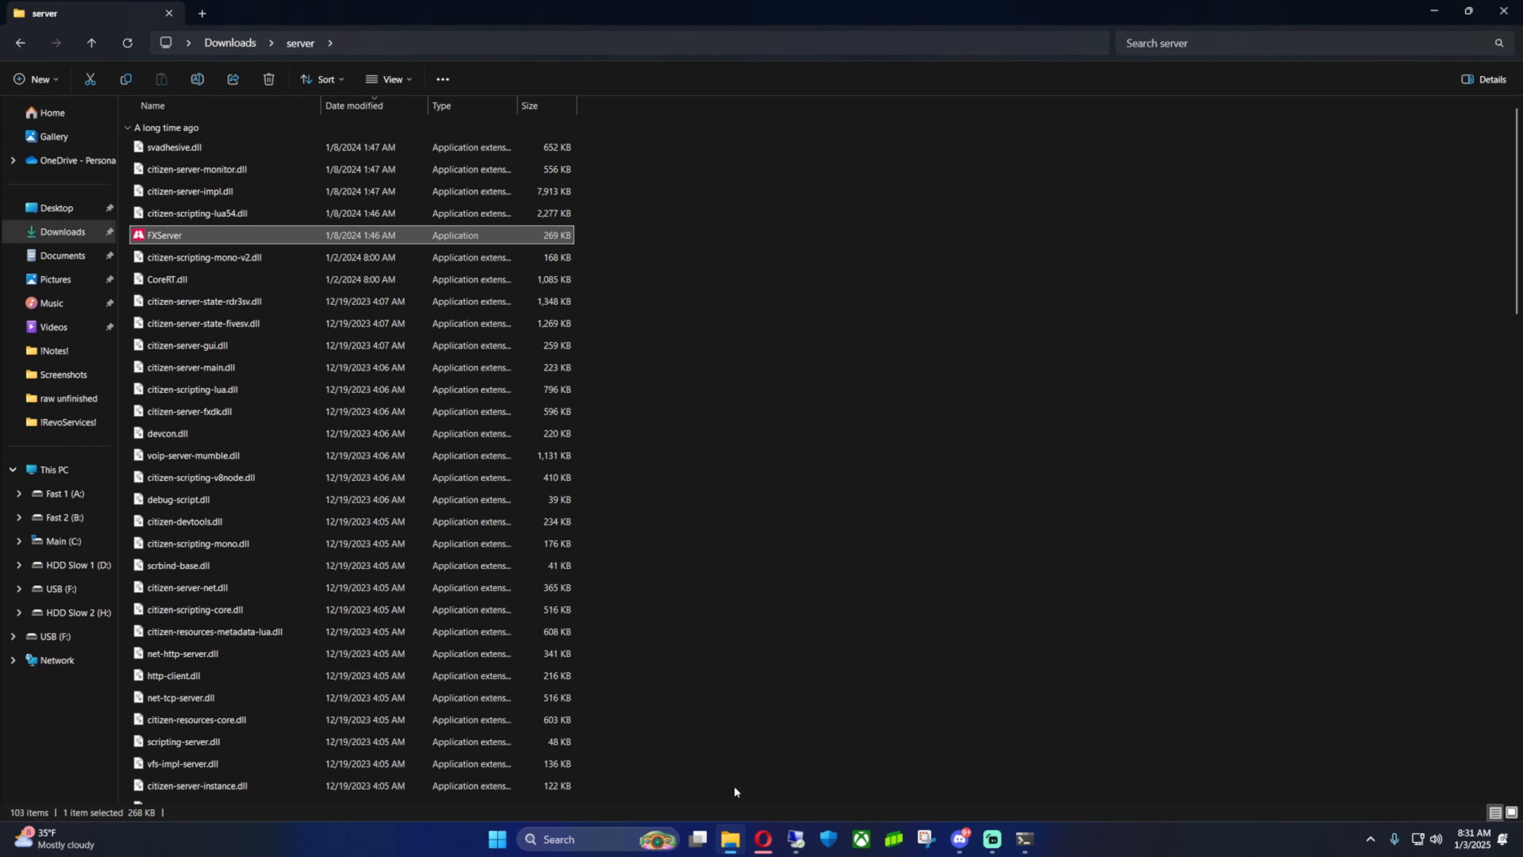
click(202, 13)
click(78, 471)
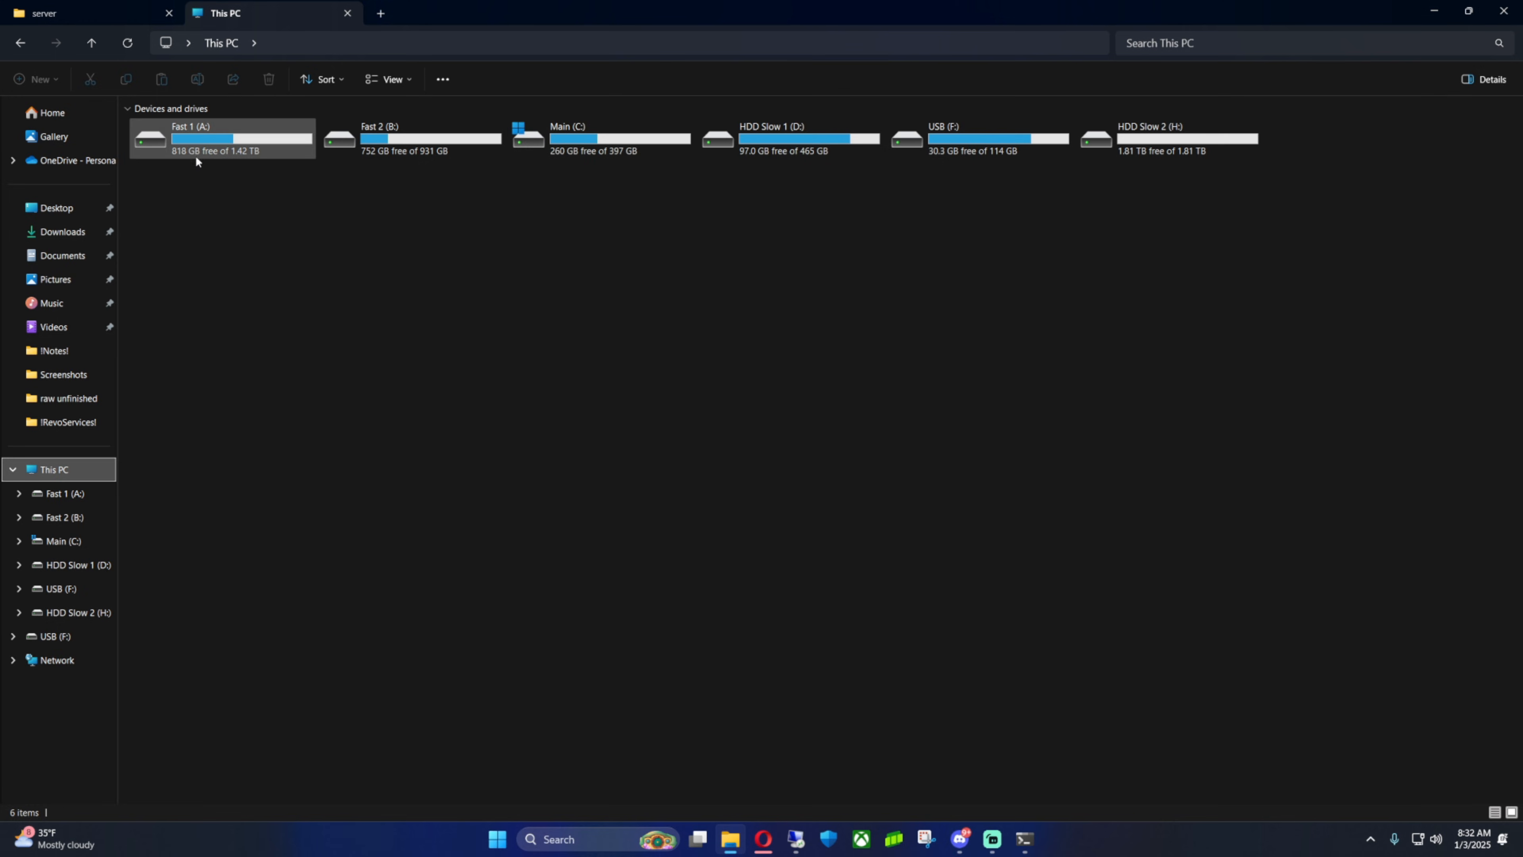
double_click(211, 128)
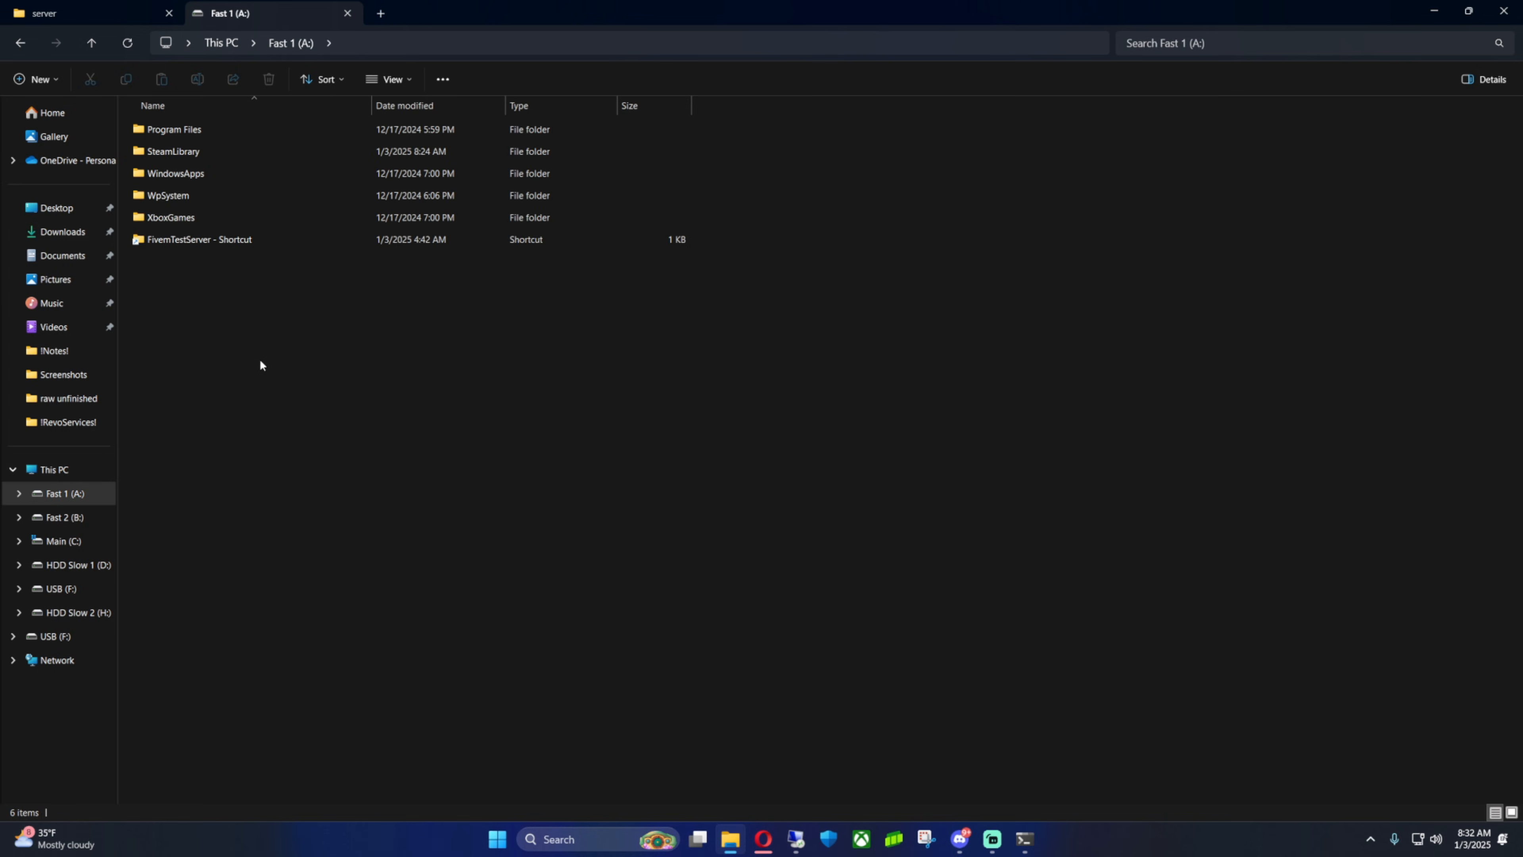
click(223, 240)
key(Delete)
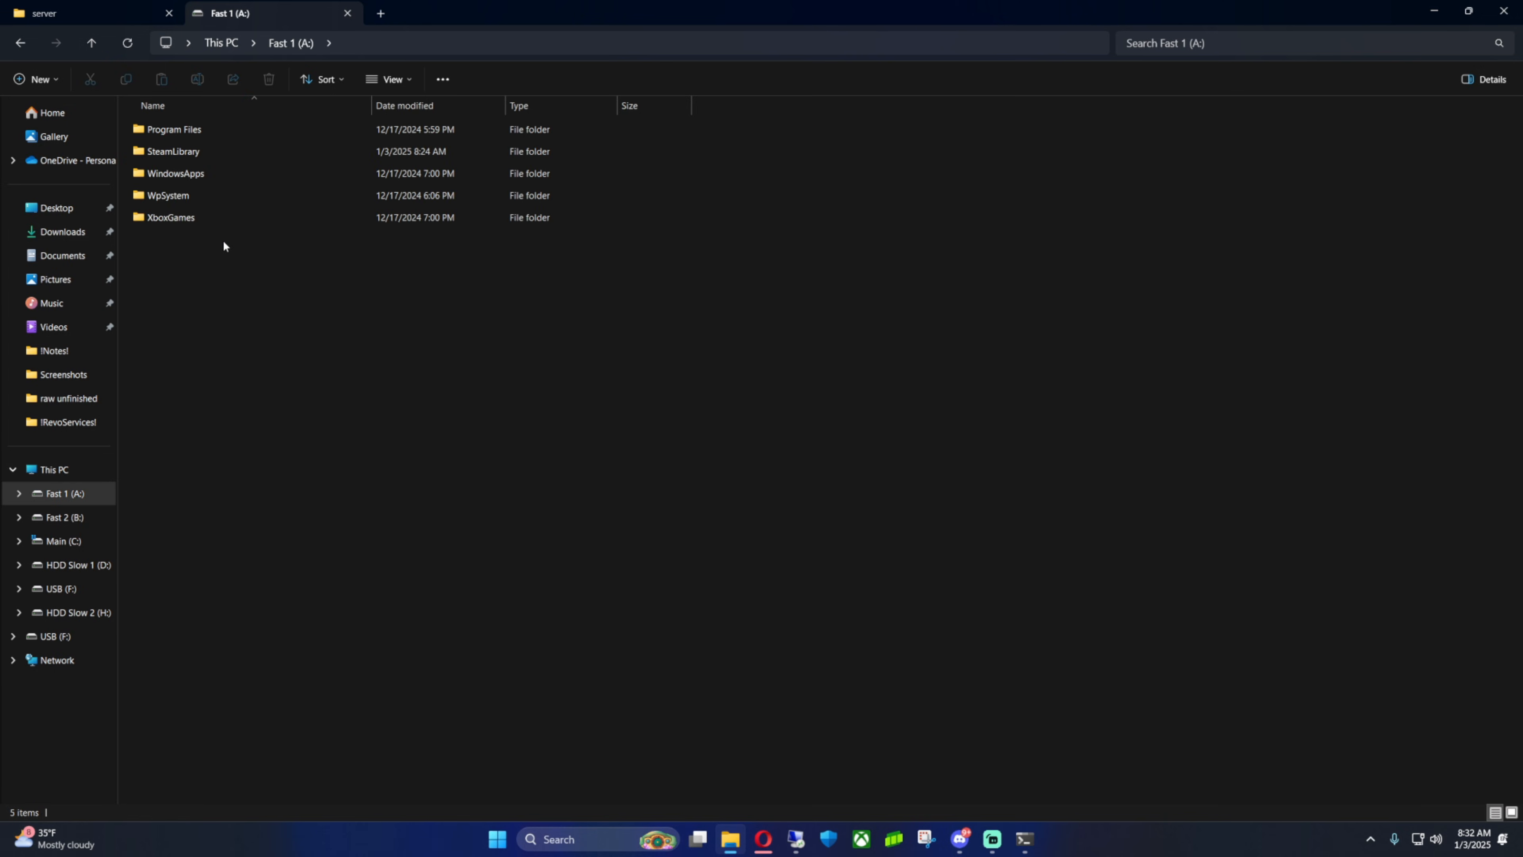
Create a new folder named FivemTestServer on drive A:
right_click(246, 281)
mouse_move(304, 399)
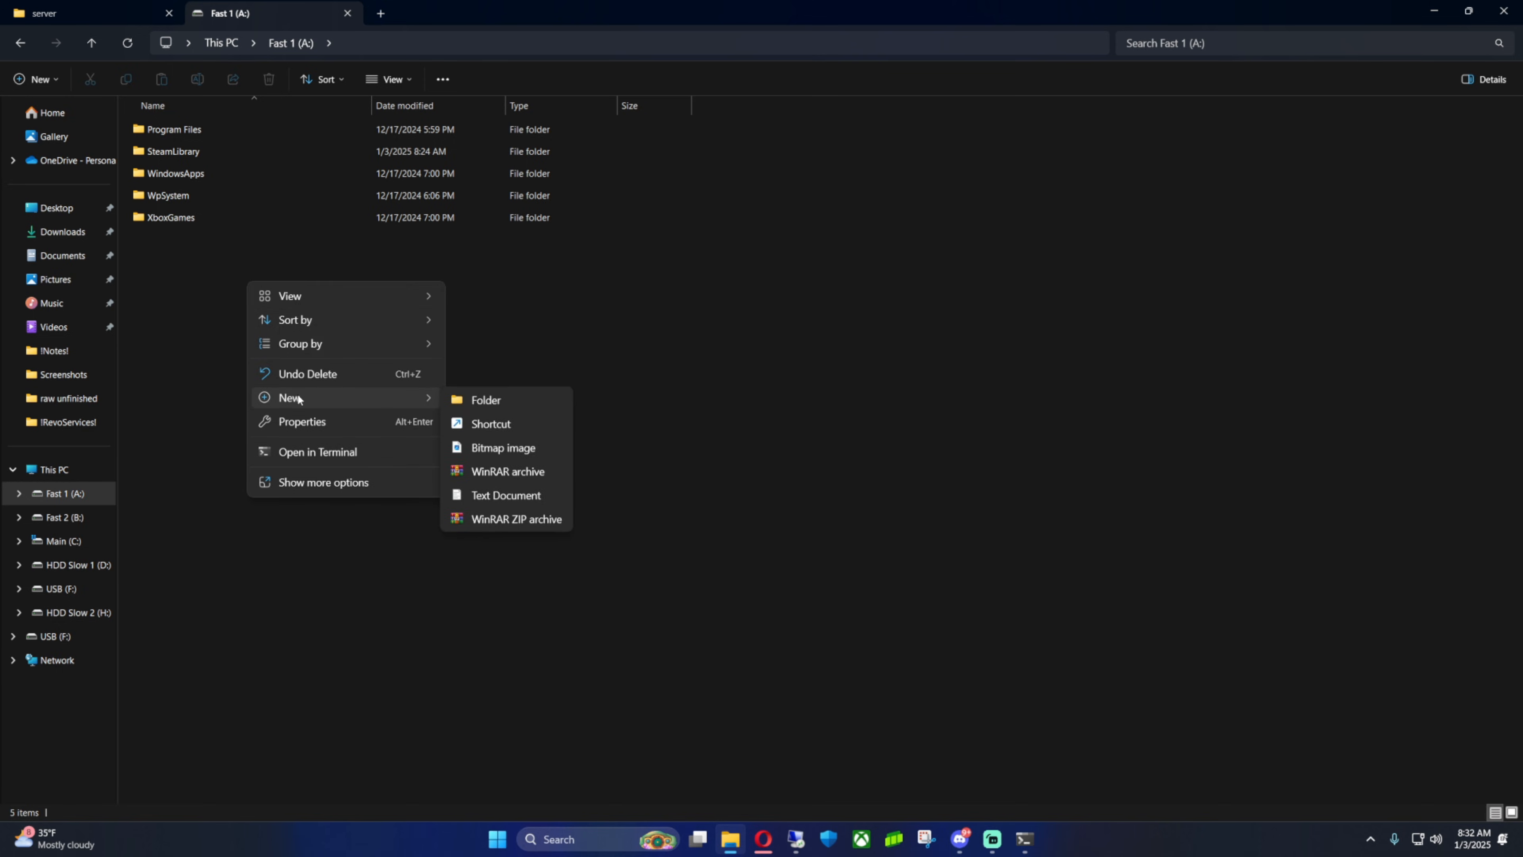
click(499, 399)
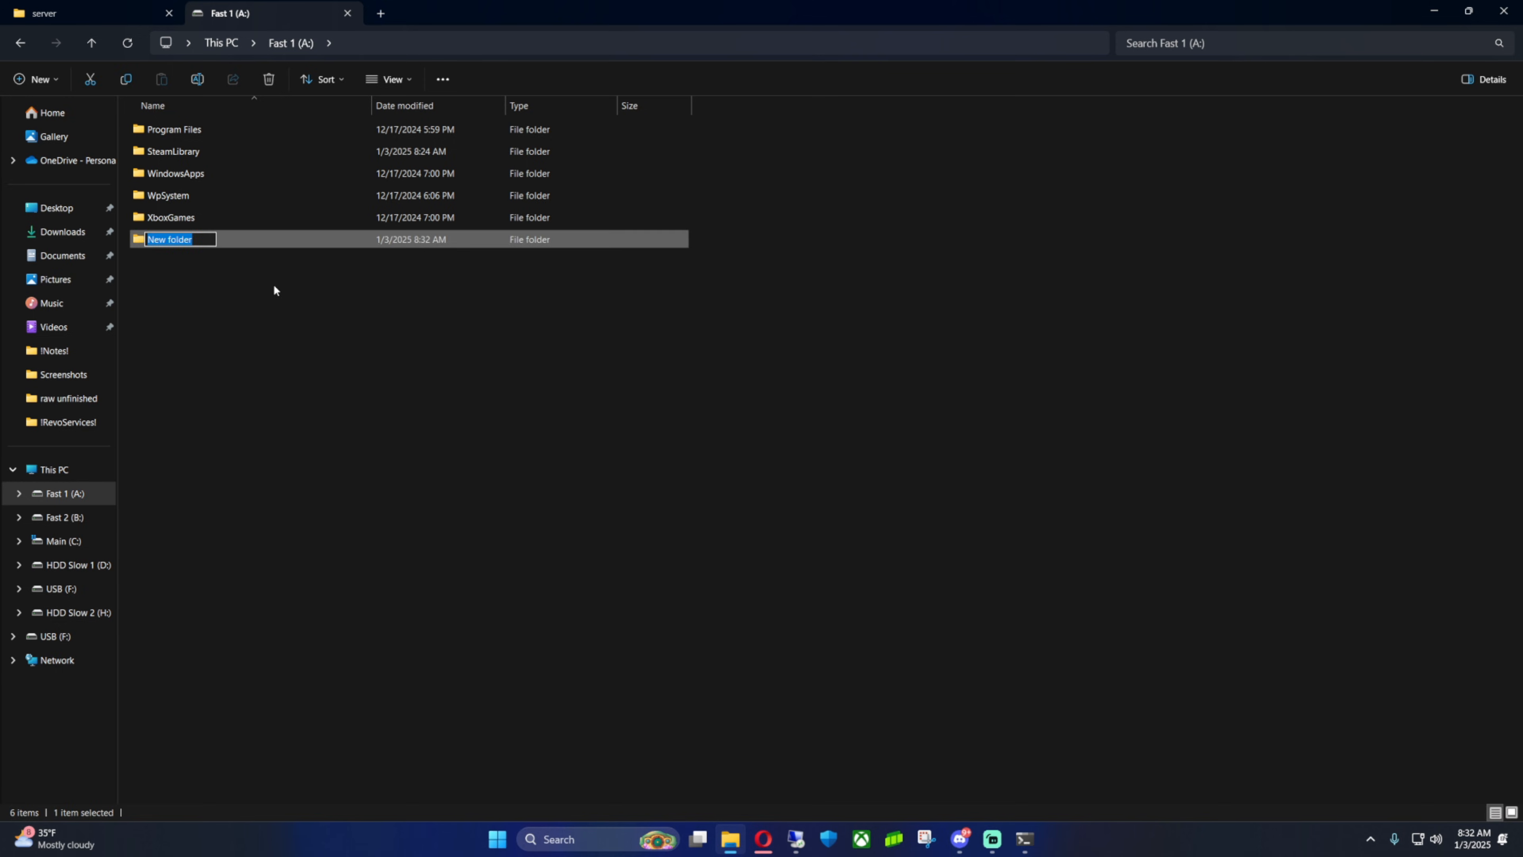
text(FivemS)
key(BackSpace)
text(TestServer)
click(297, 322)
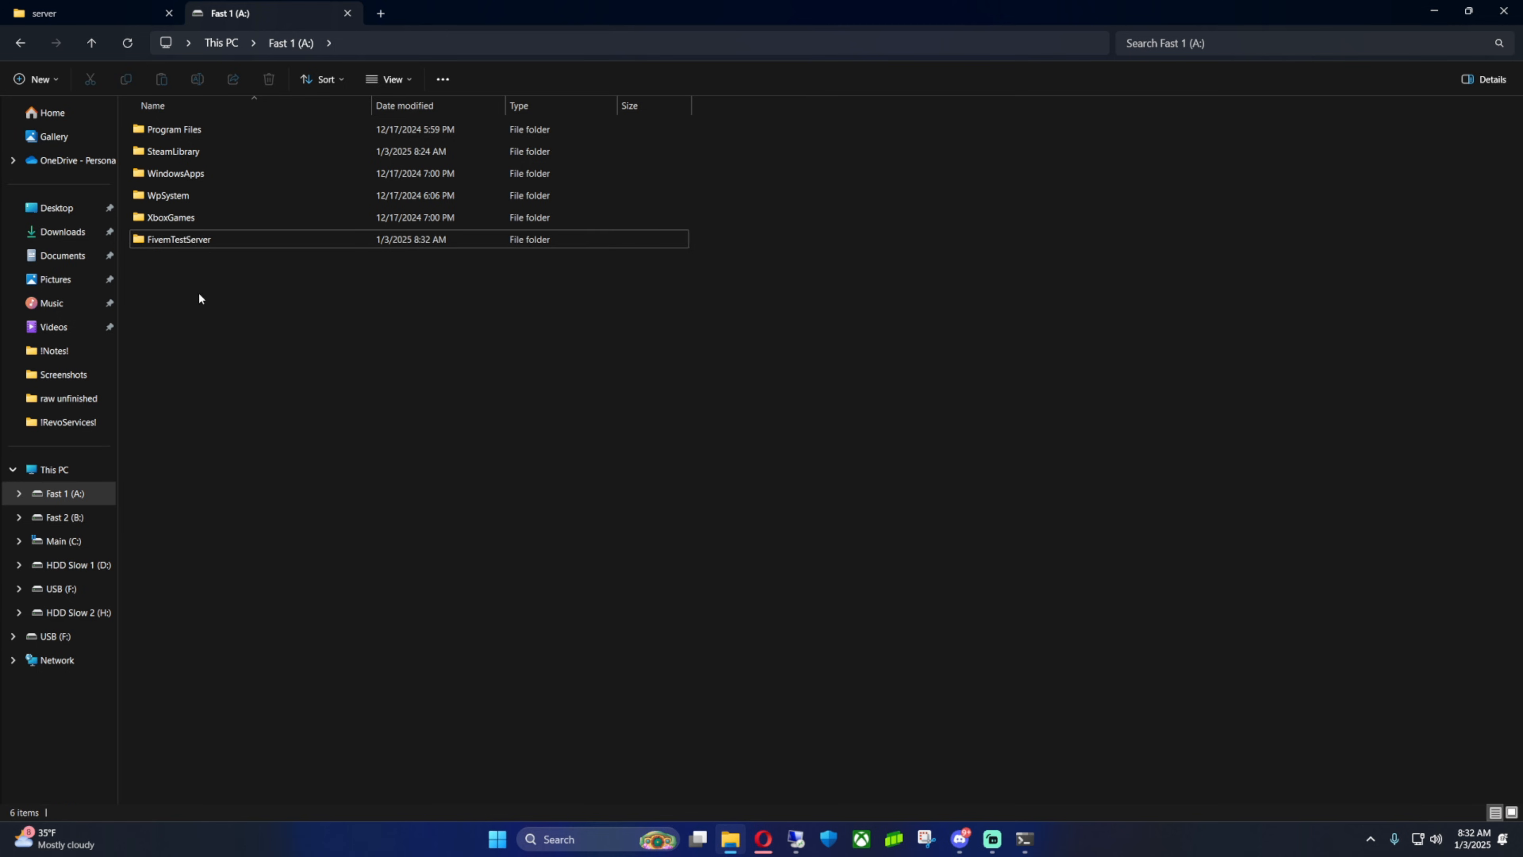
Open the FivemTestServer folder and copy its address path
double_click(204, 241)
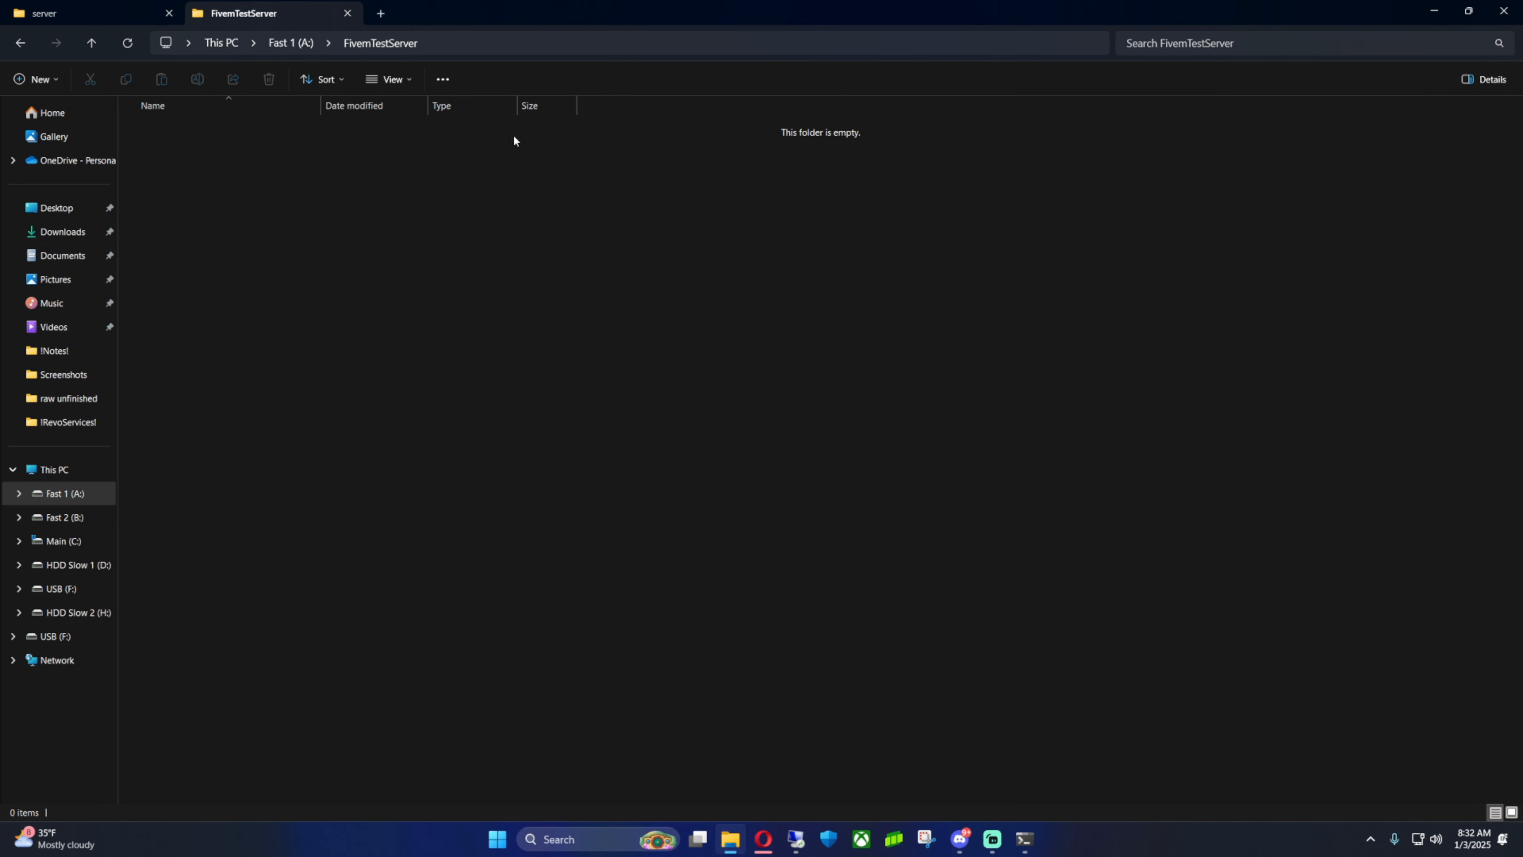
click(479, 41)
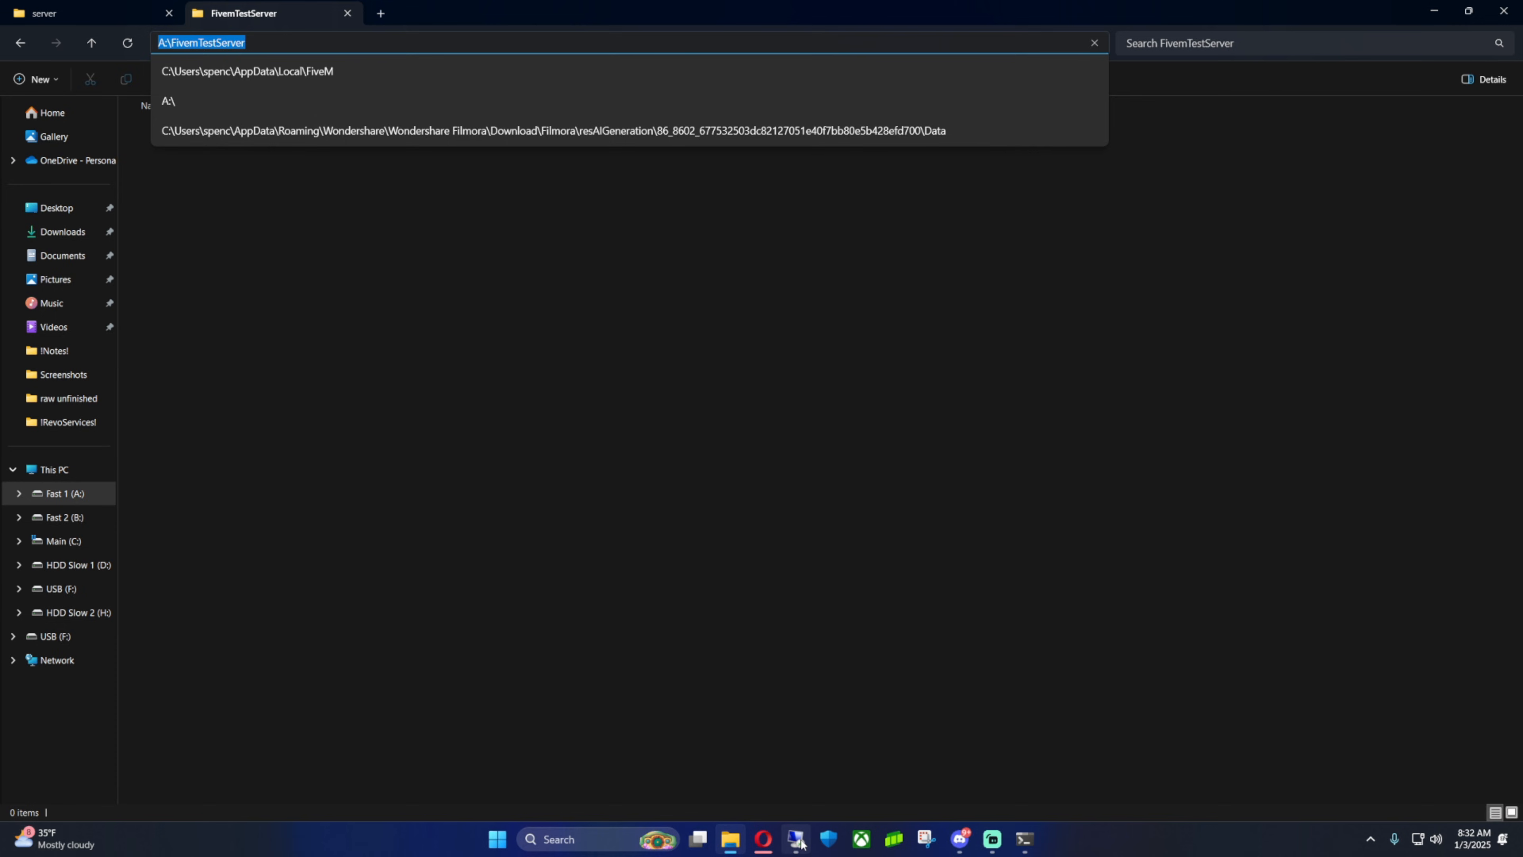
Set the server data location to A:\FivemTestServer and save it
mouse_move(763, 839)
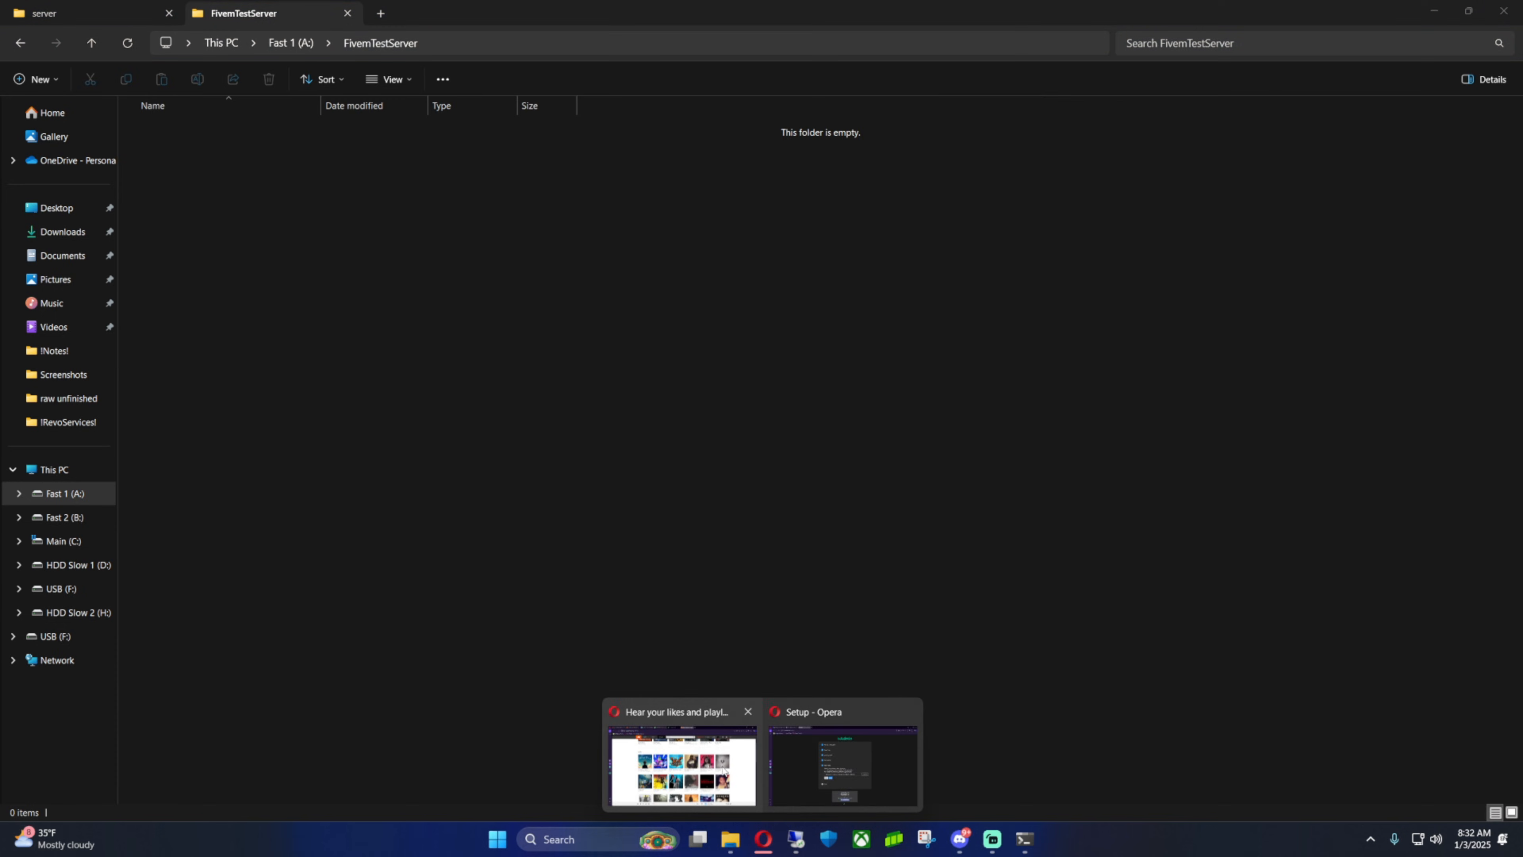
click(840, 756)
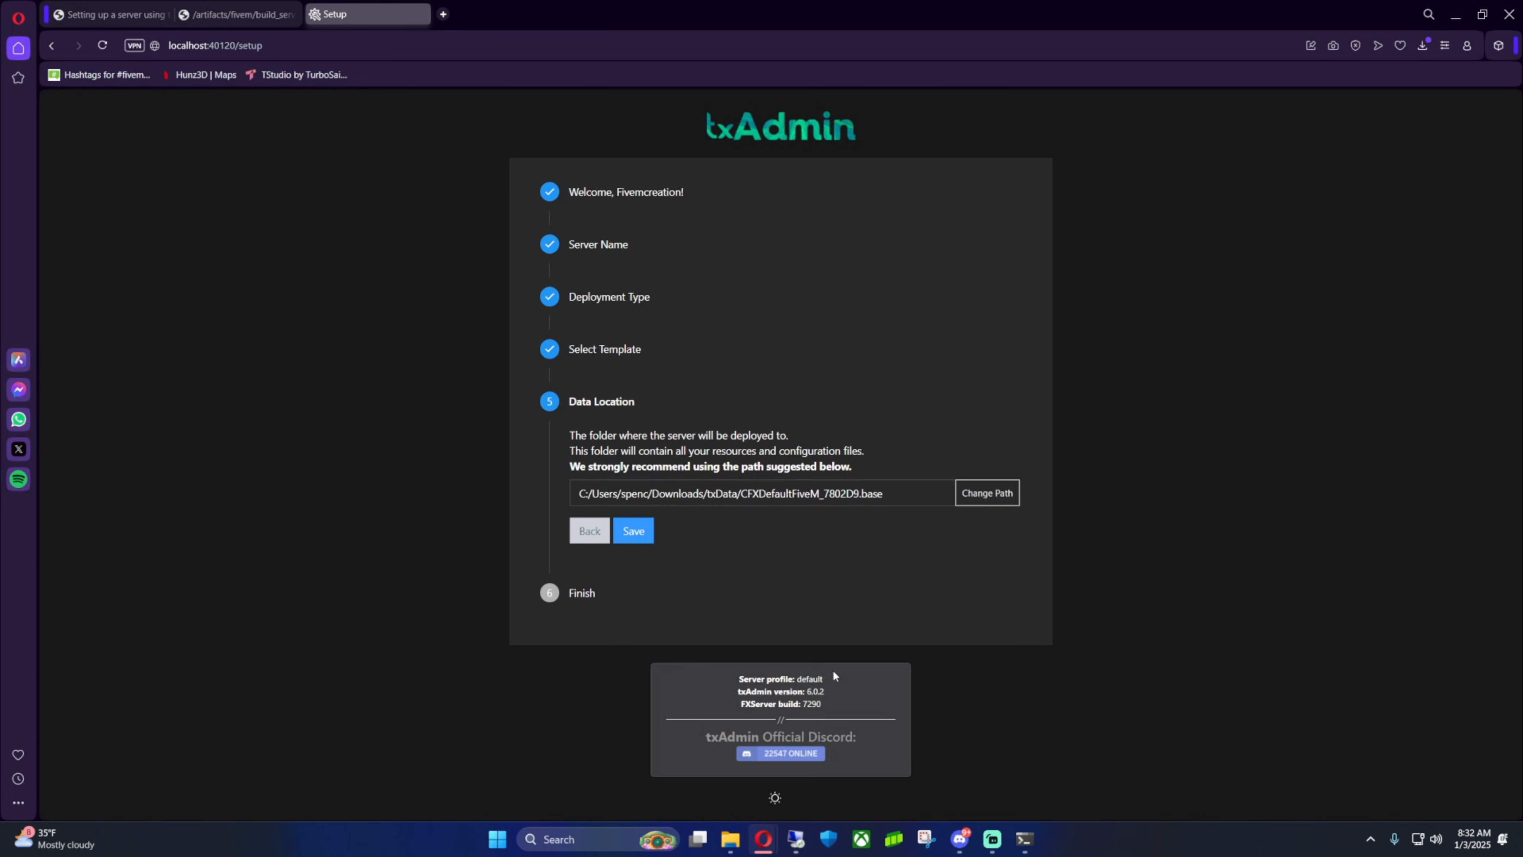
click(986, 498)
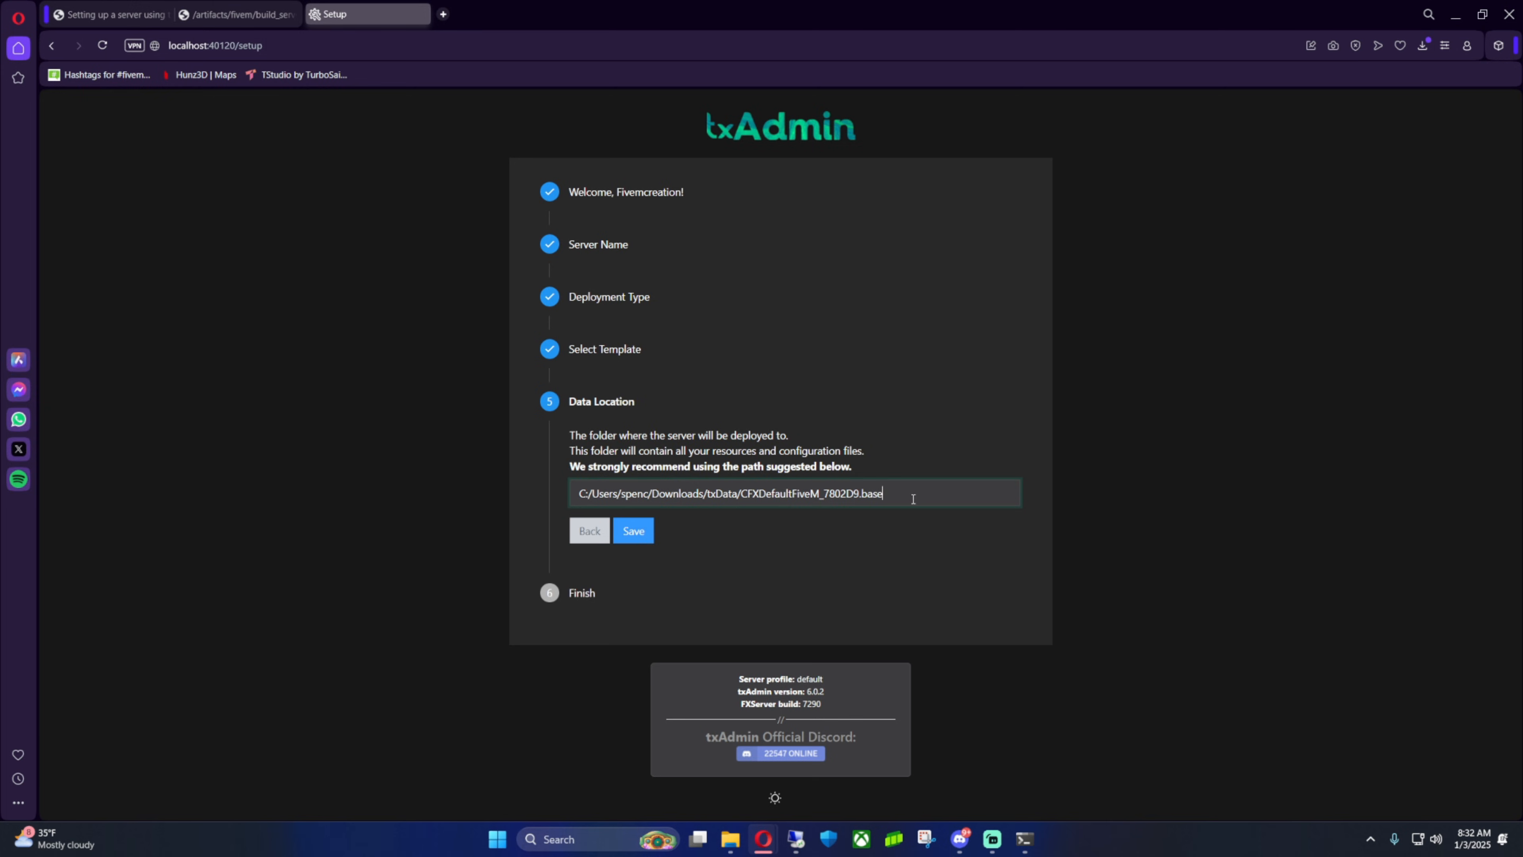
key(ctrl+v)
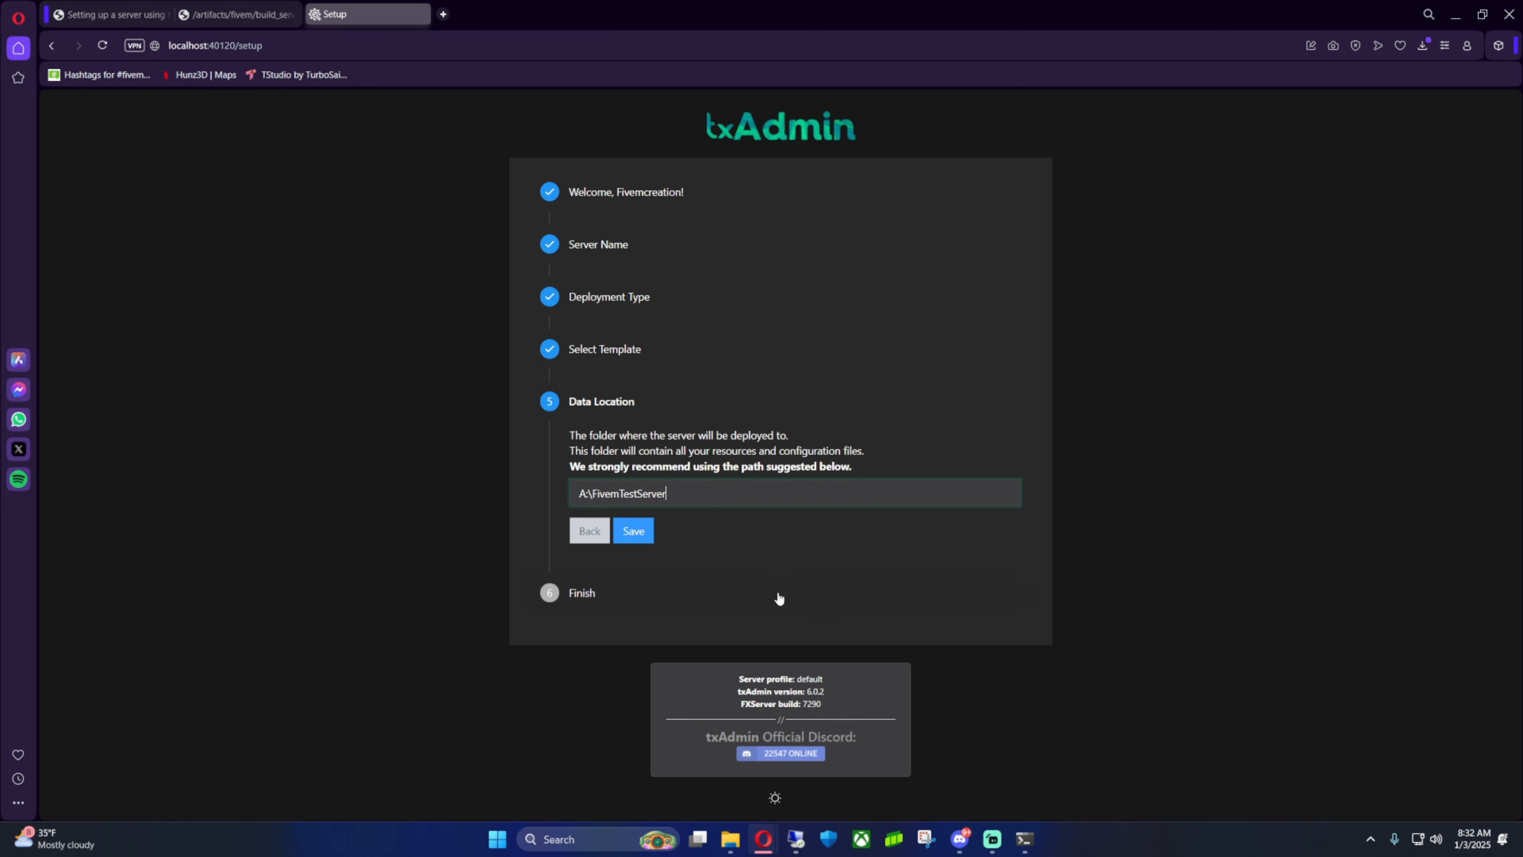
click(633, 531)
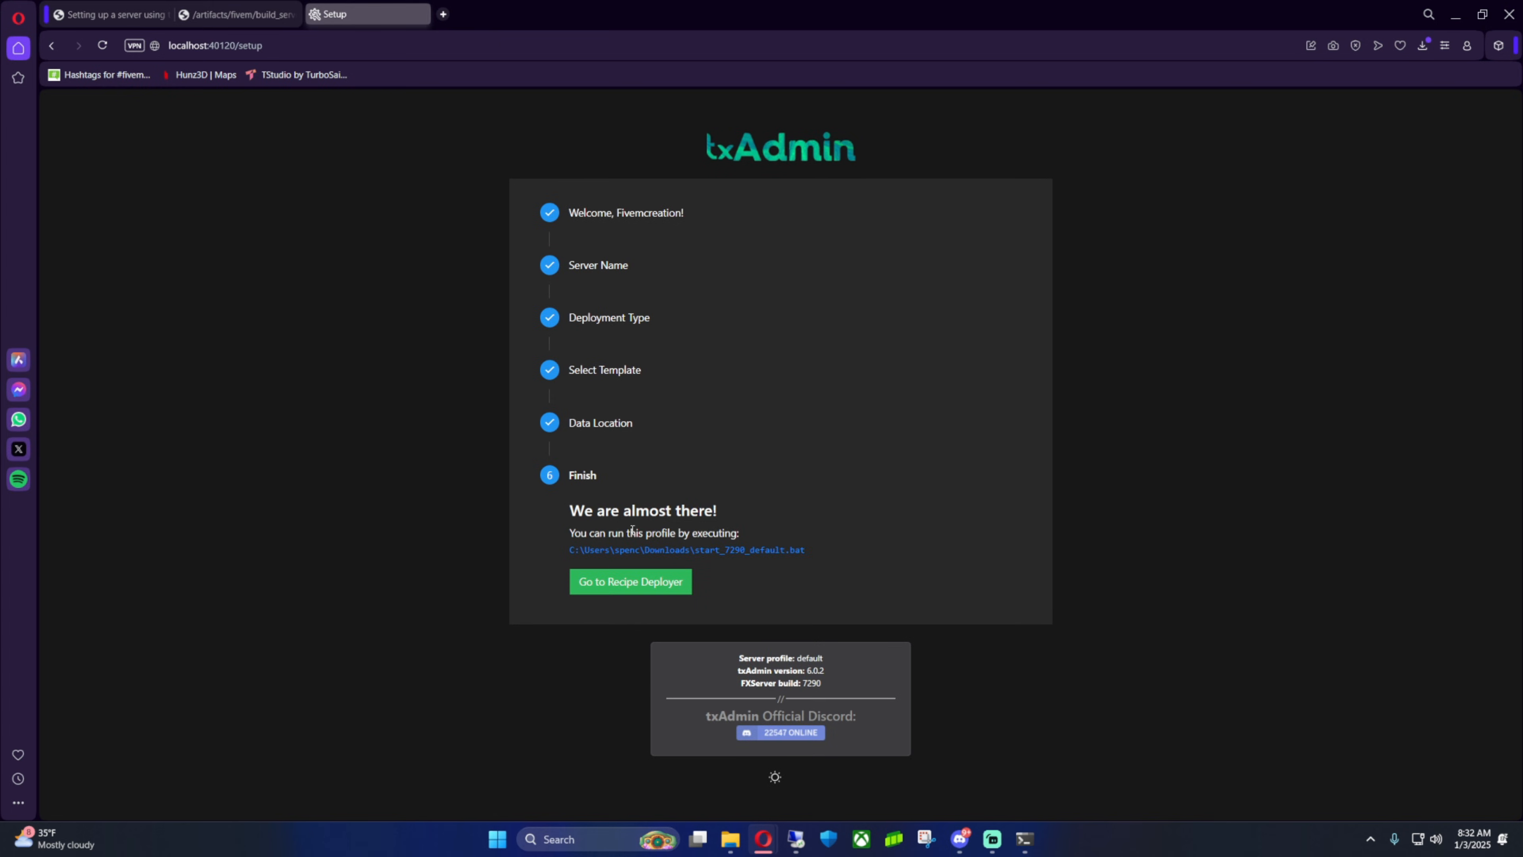
Open the Recipe Deployer and accept the CFX Default FiveM recipe
click(648, 583)
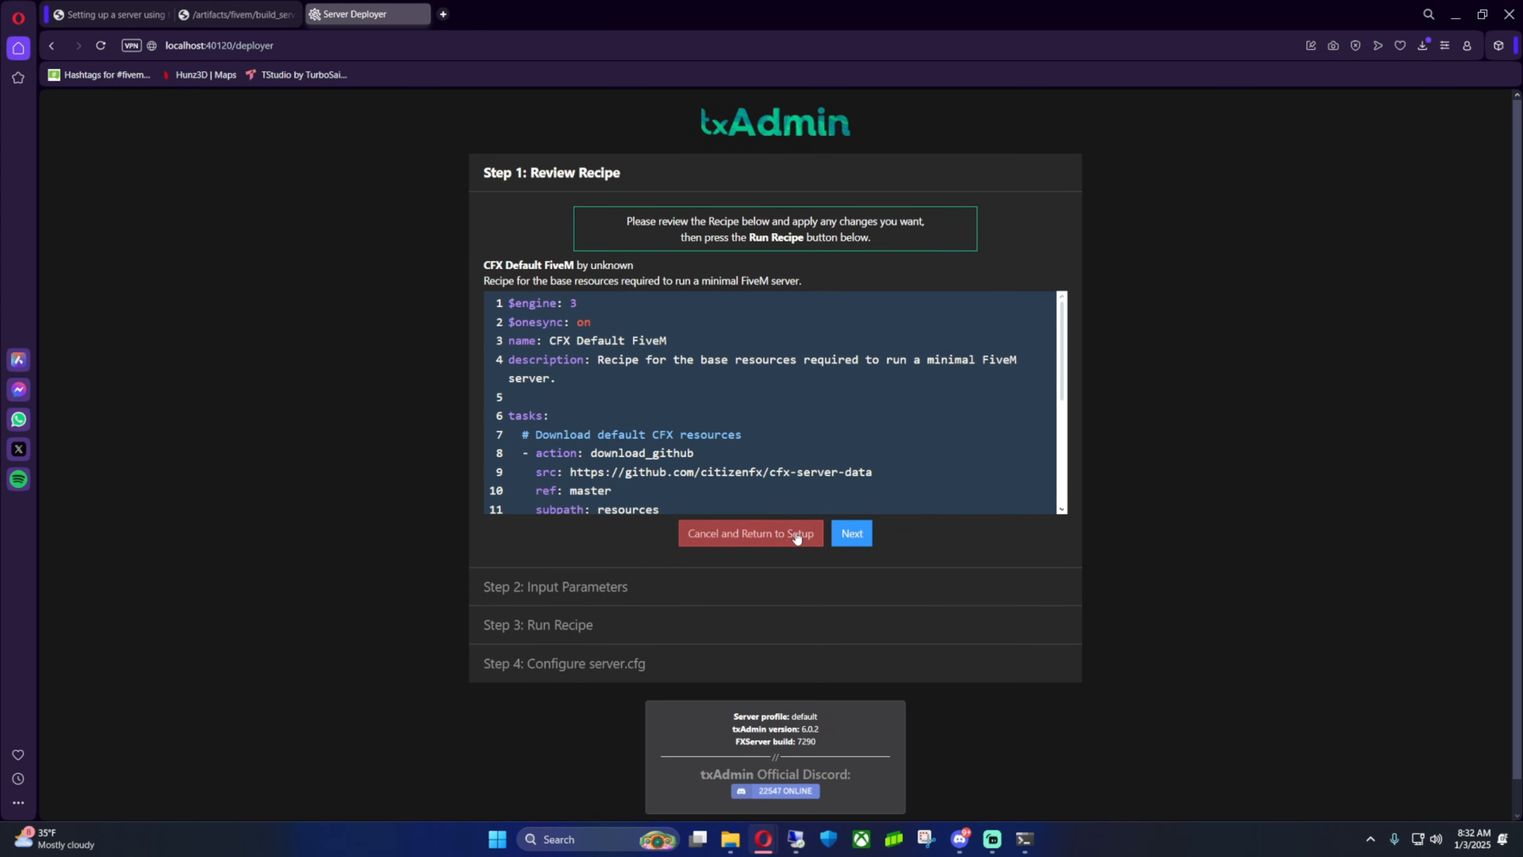
click(851, 533)
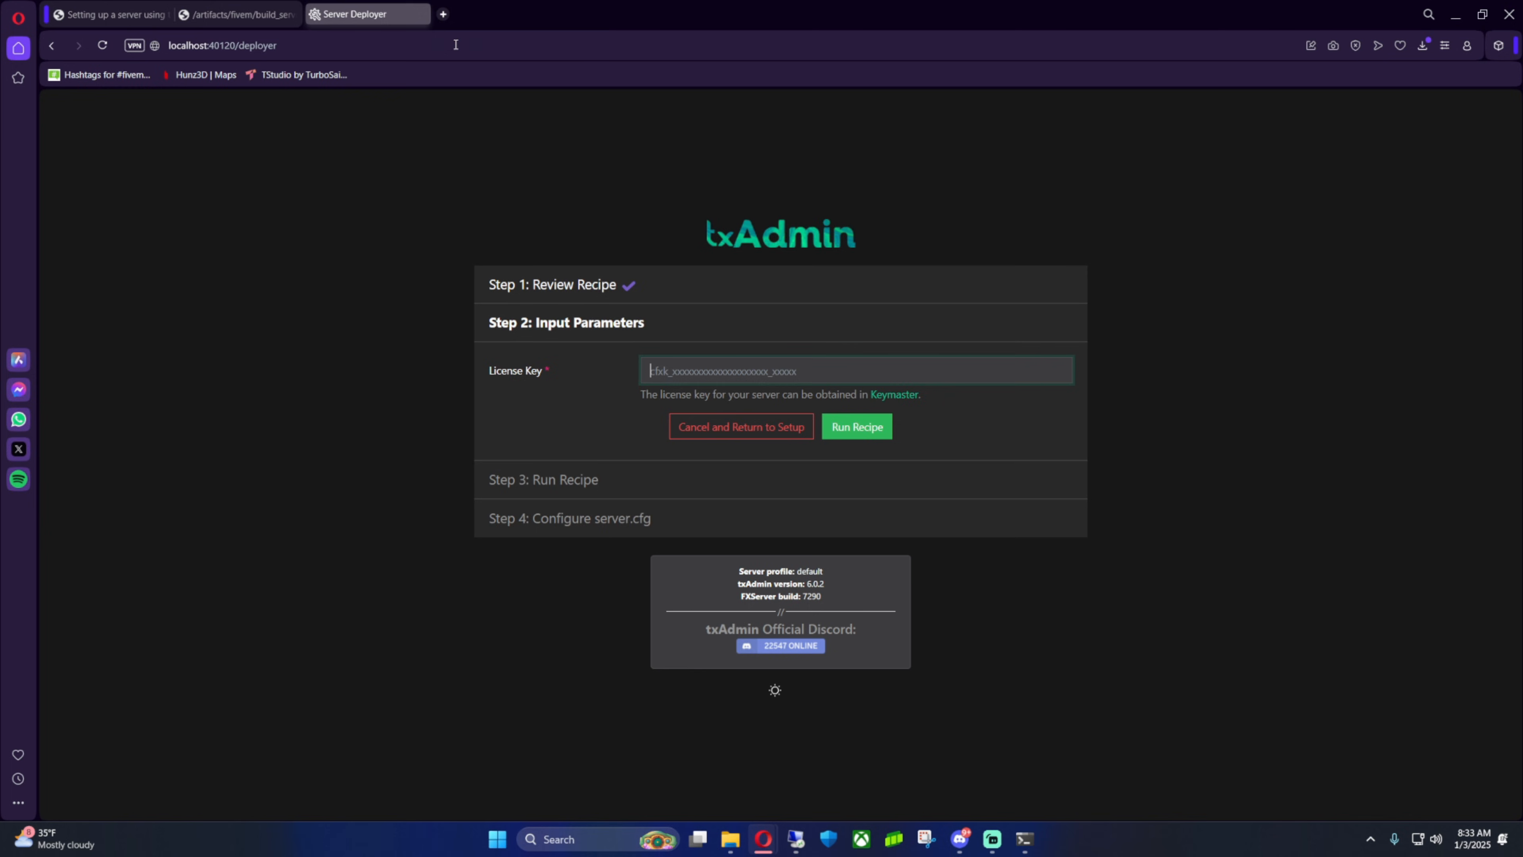
Open portal.cfx.re in a new browser tab
click(444, 15)
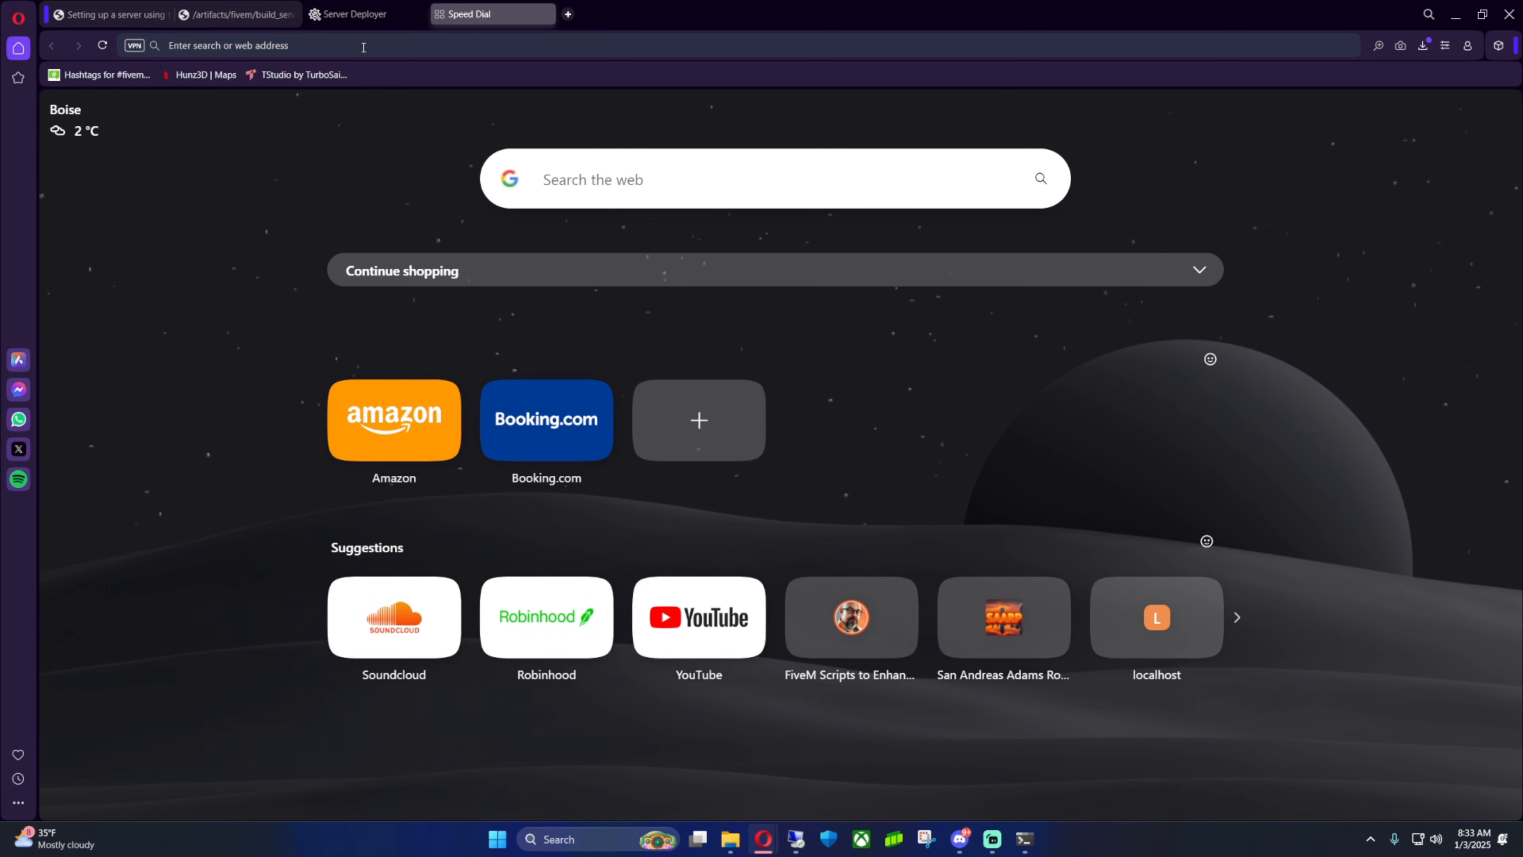
text(portal.c)
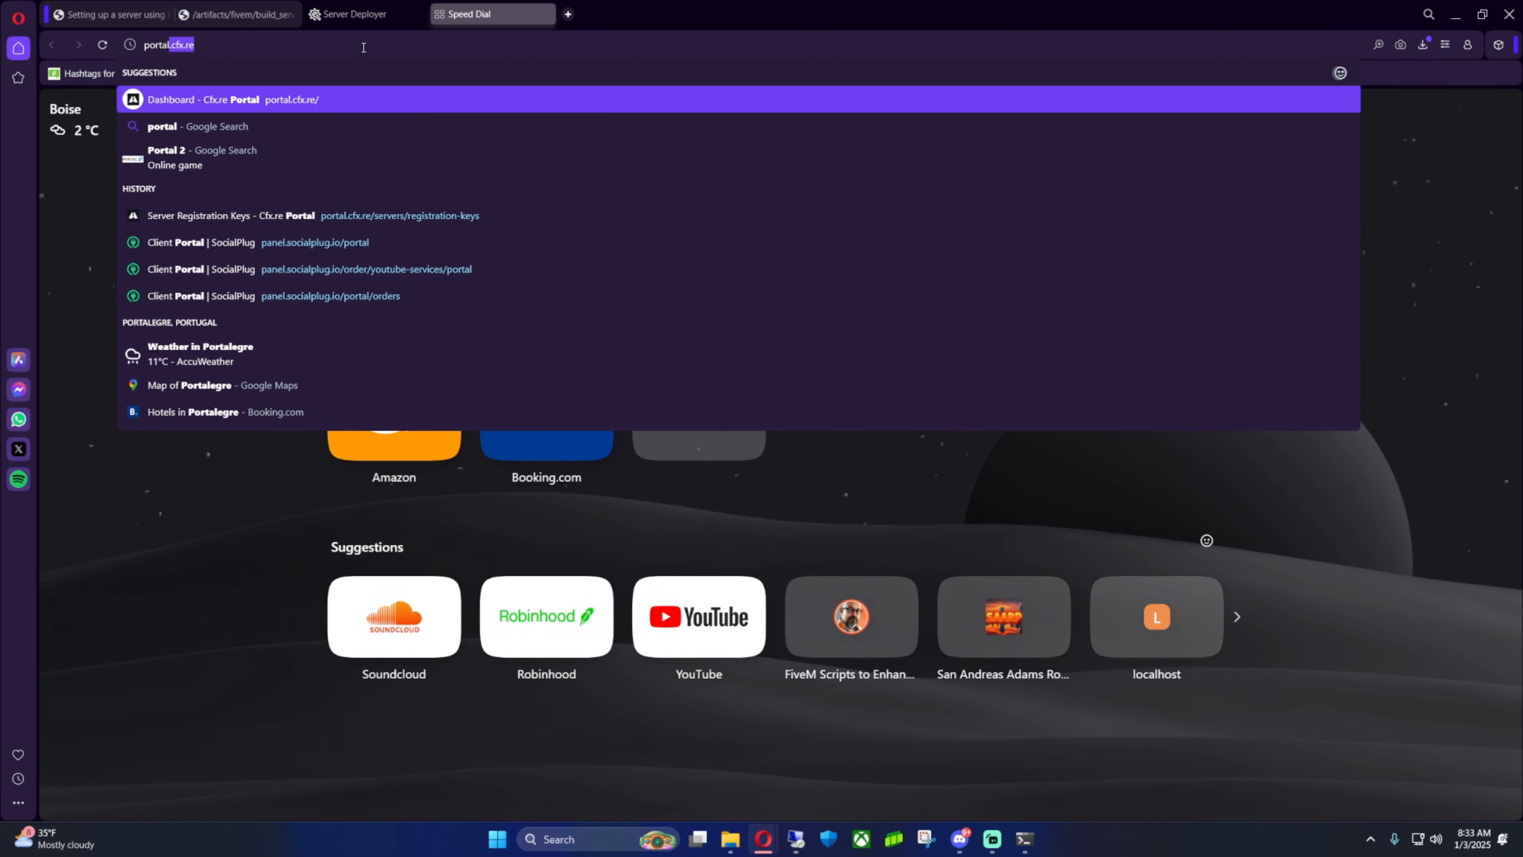
text(f)
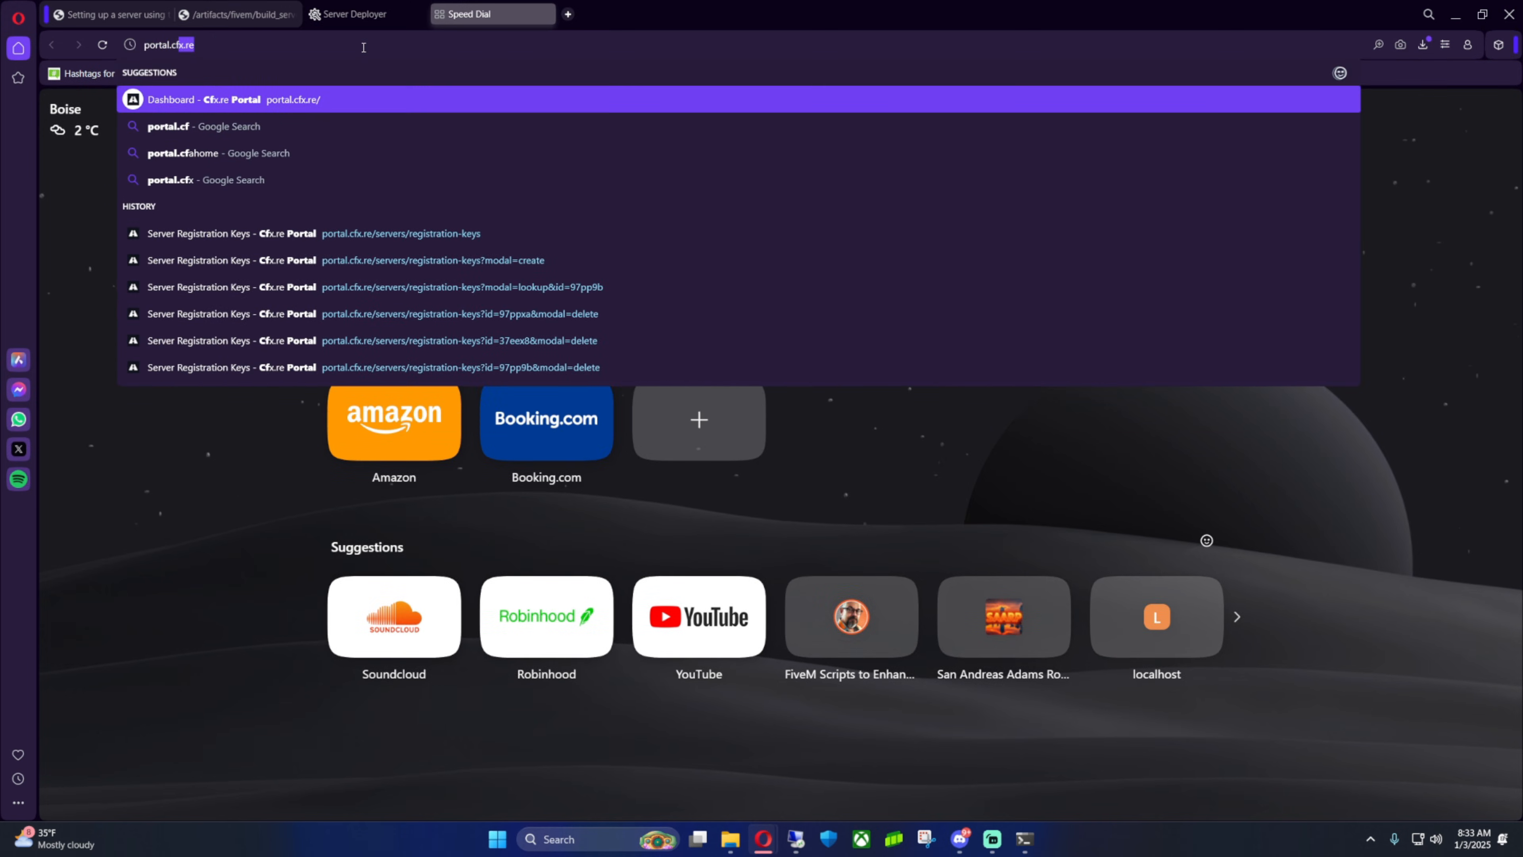
text(x.)
key(Return)
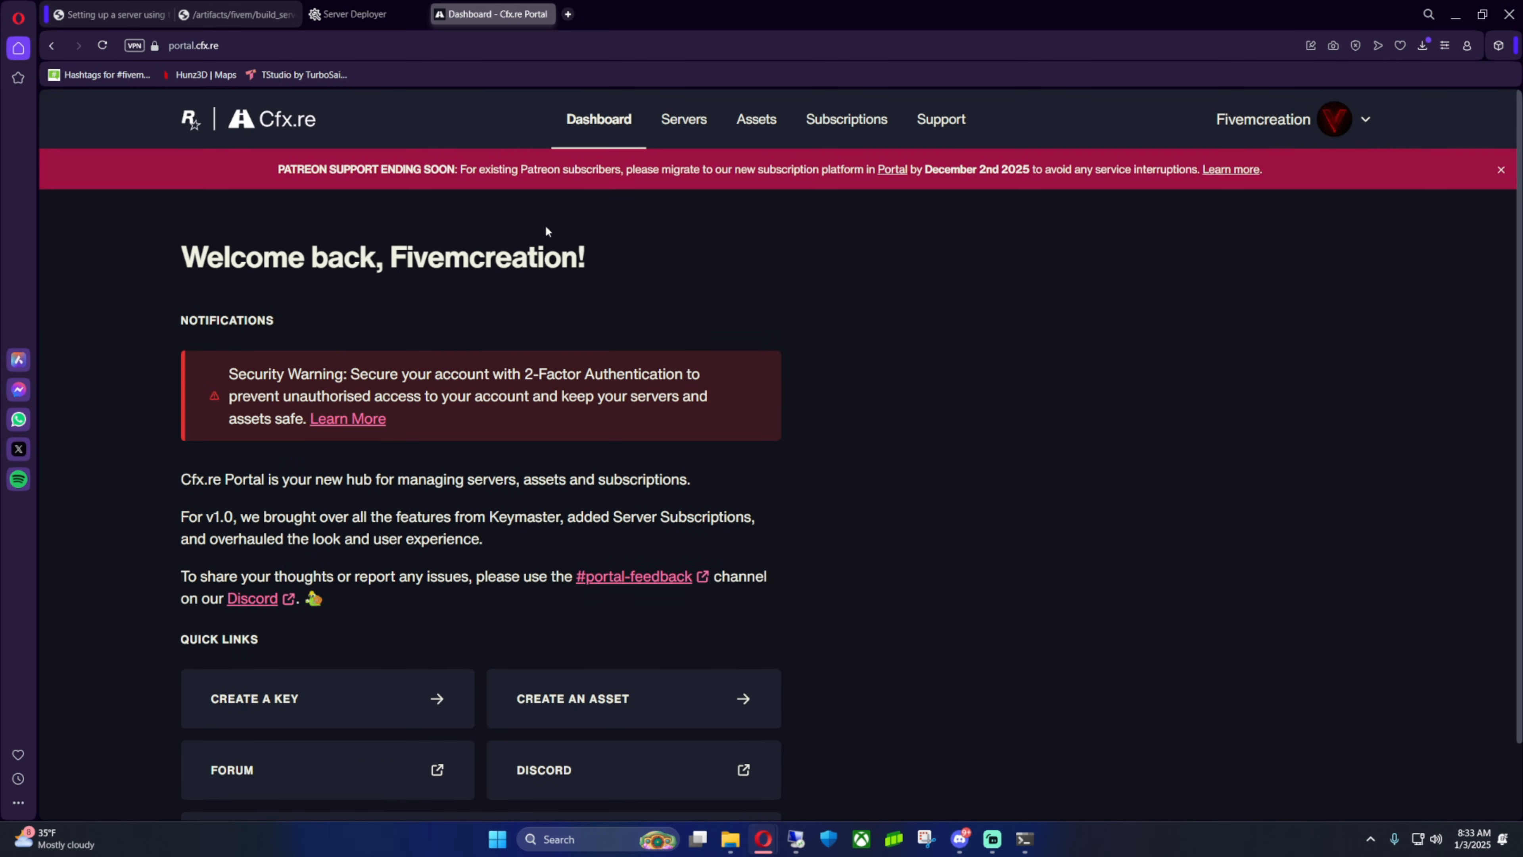
Delete the existing Test server registration key from the Servers page
click(684, 123)
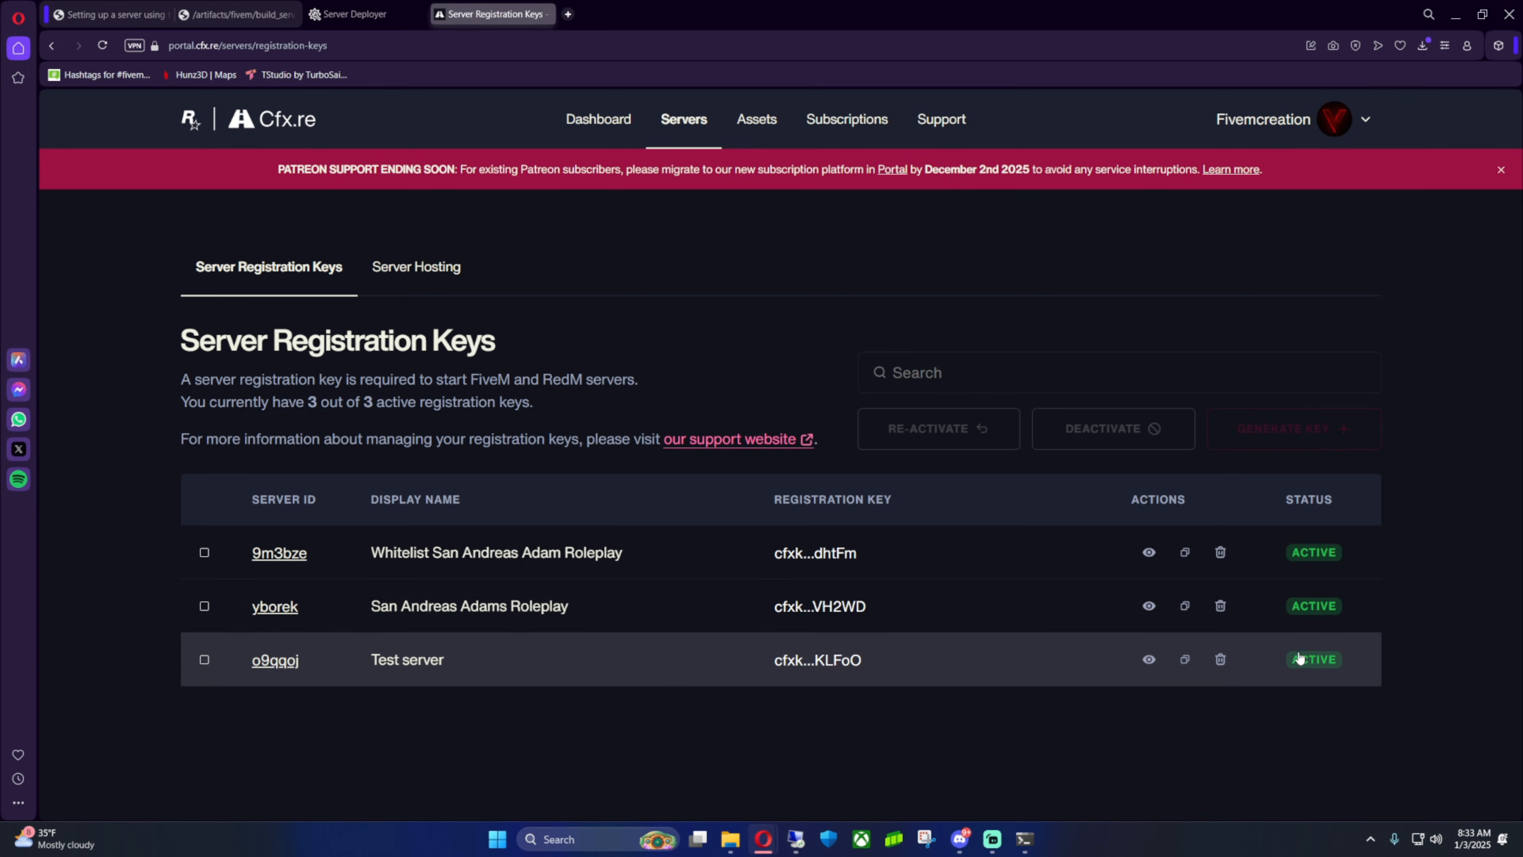
click(1221, 660)
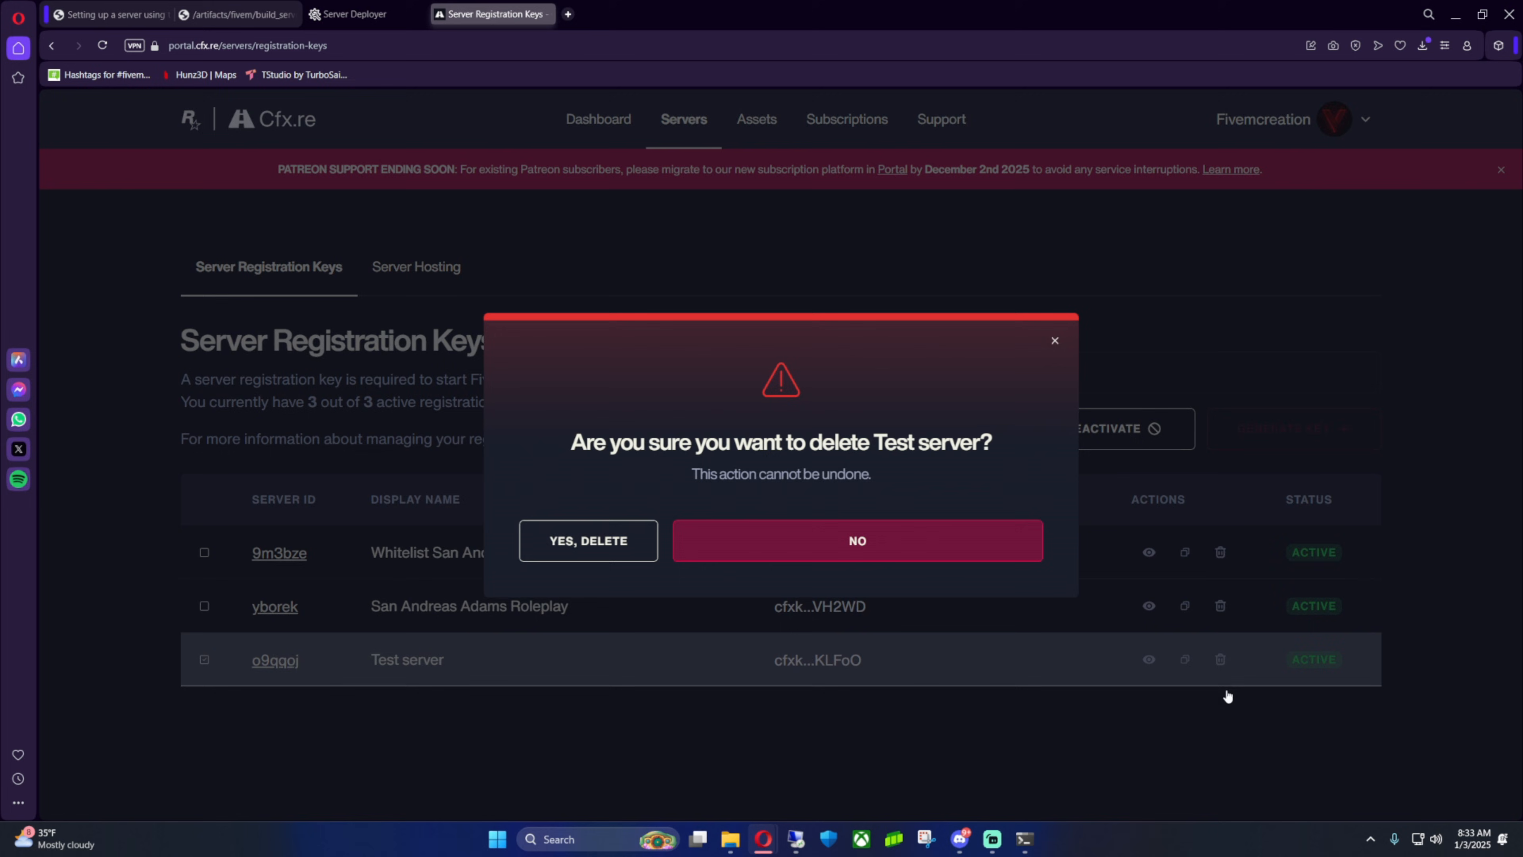
click(598, 560)
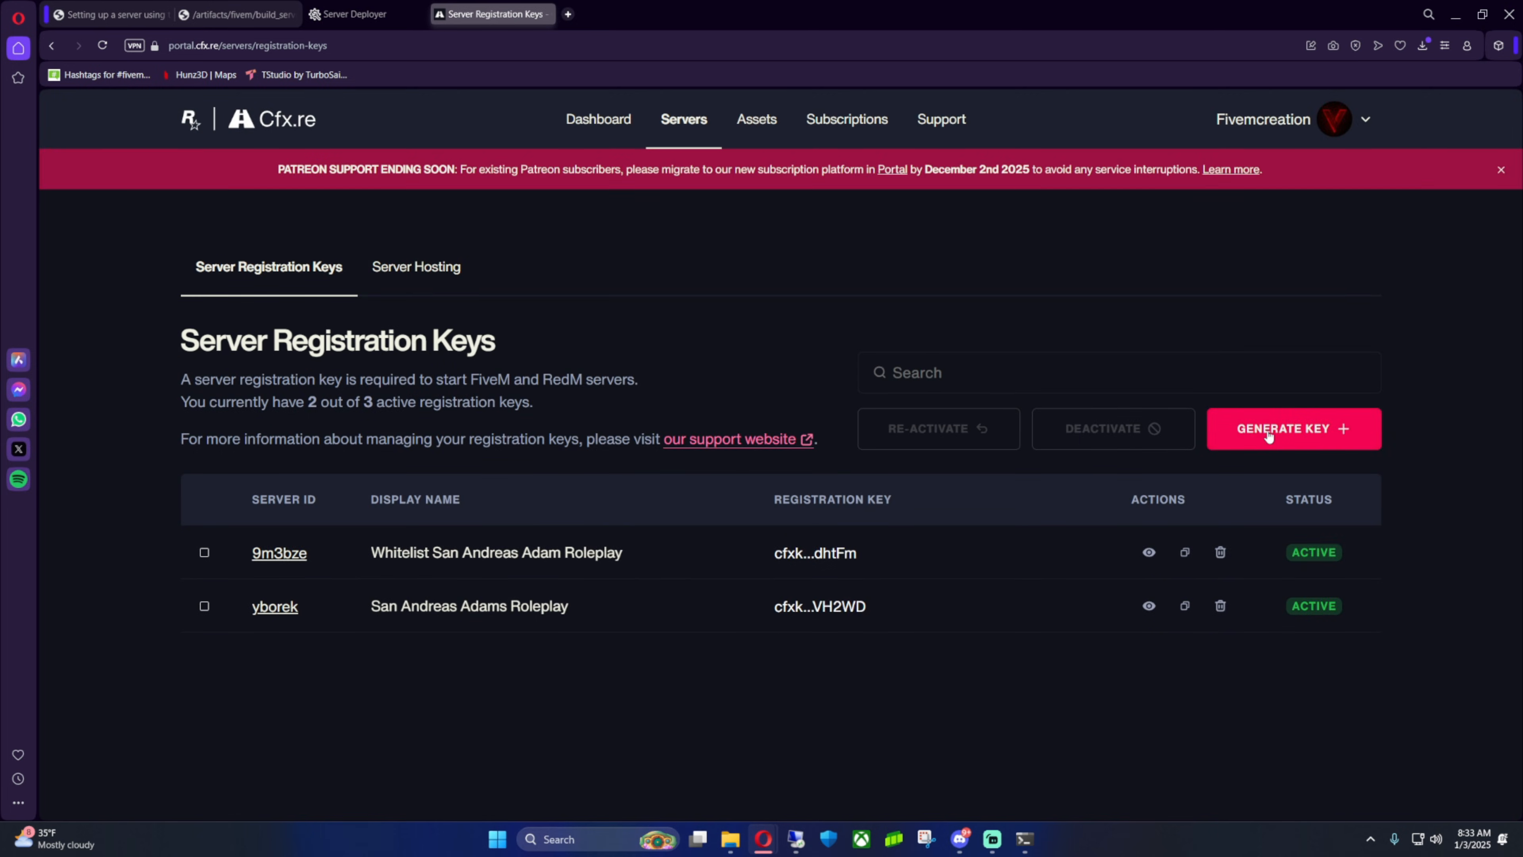
Generate a new server registration key with the display name Test Server
click(1282, 436)
click(708, 478)
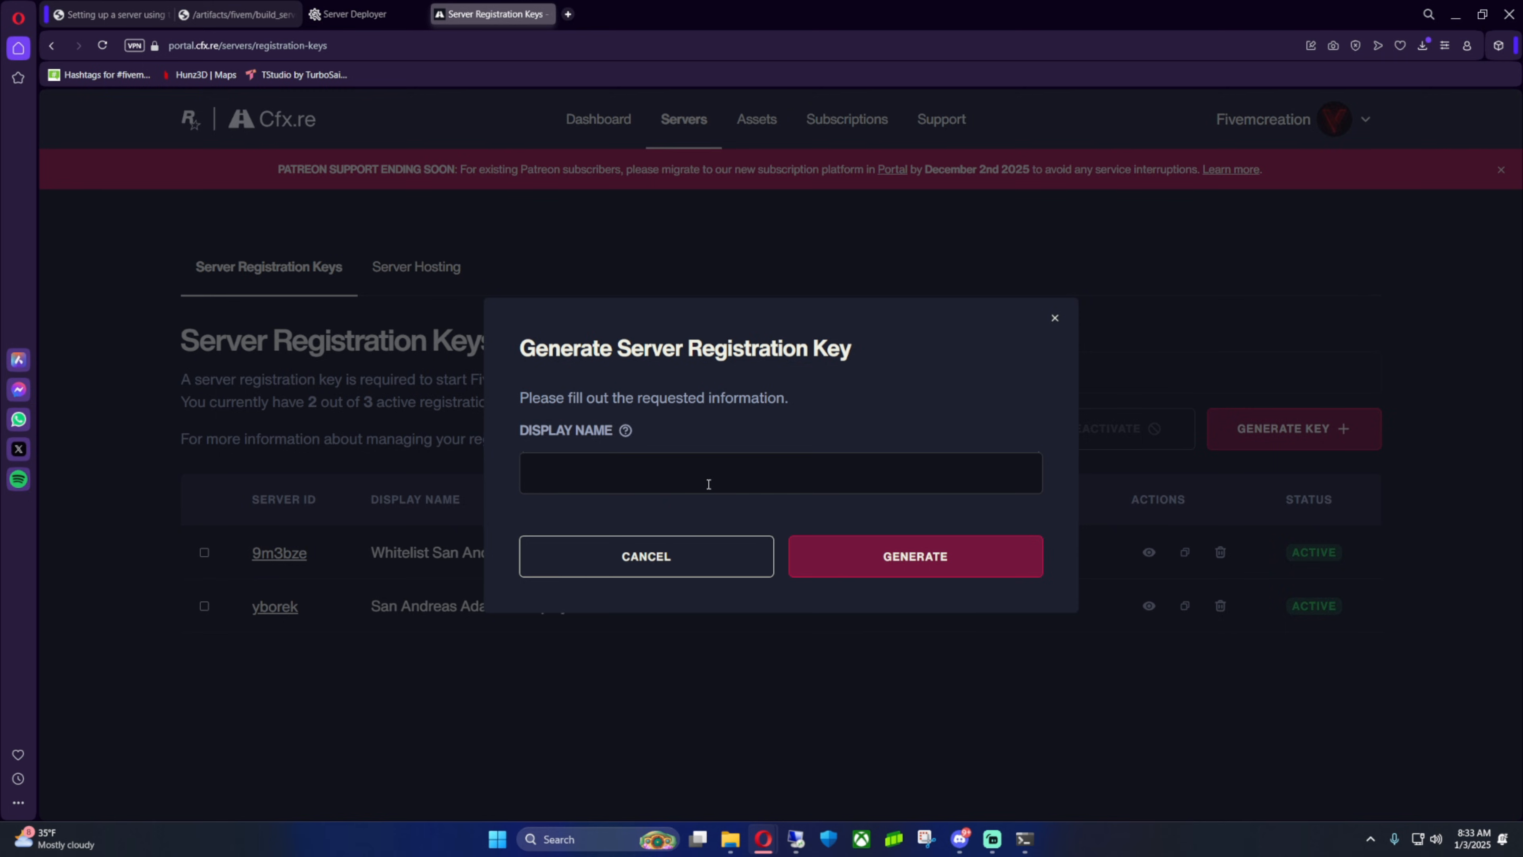
text(Test Server)
click(914, 567)
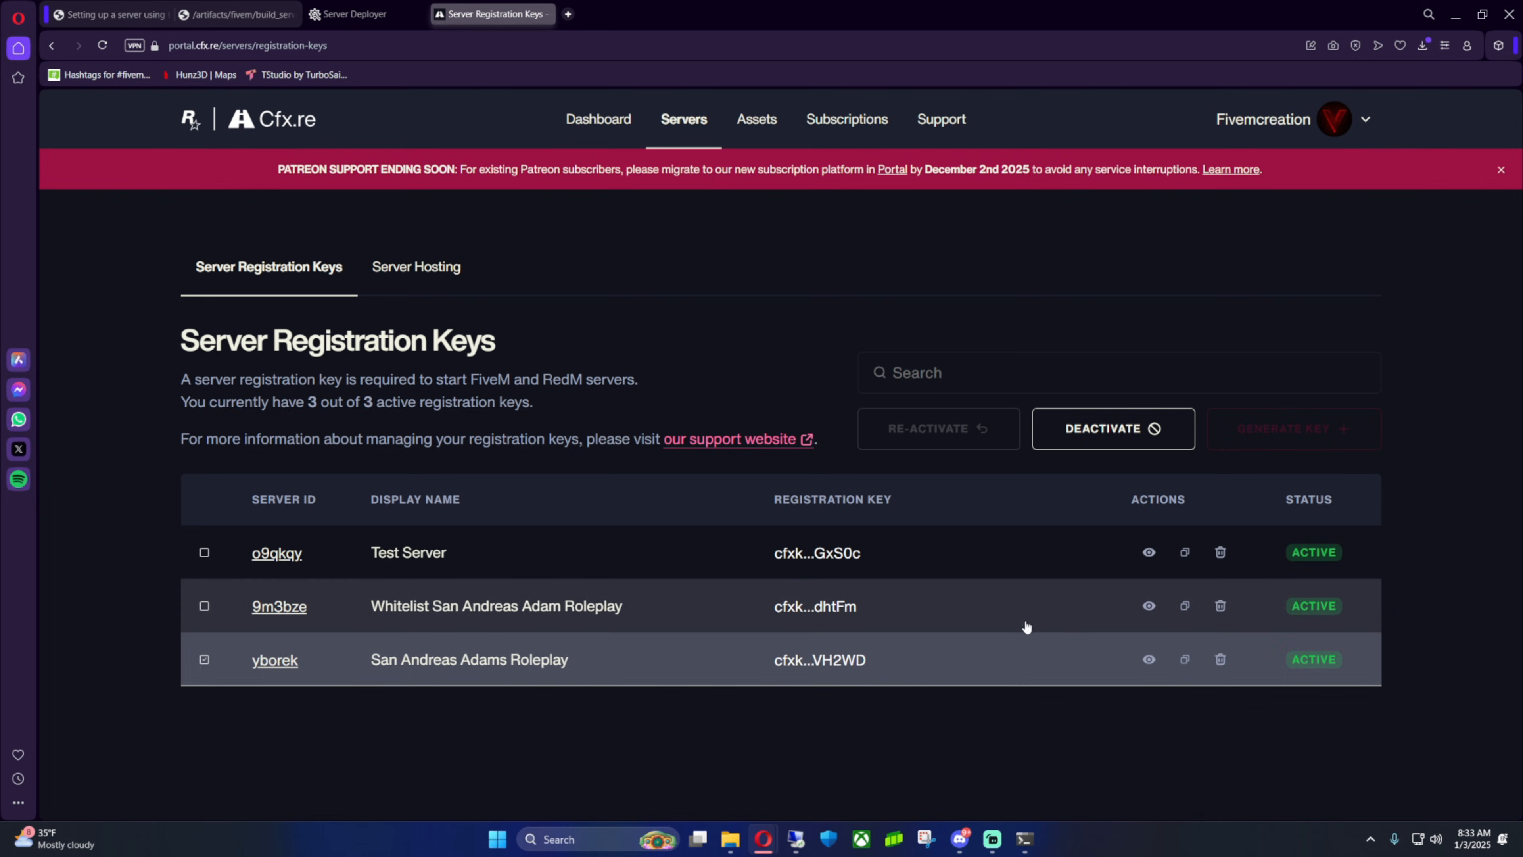
Copy the new registration key, paste it as the deployer's licence key, and run the recipe
click(1185, 553)
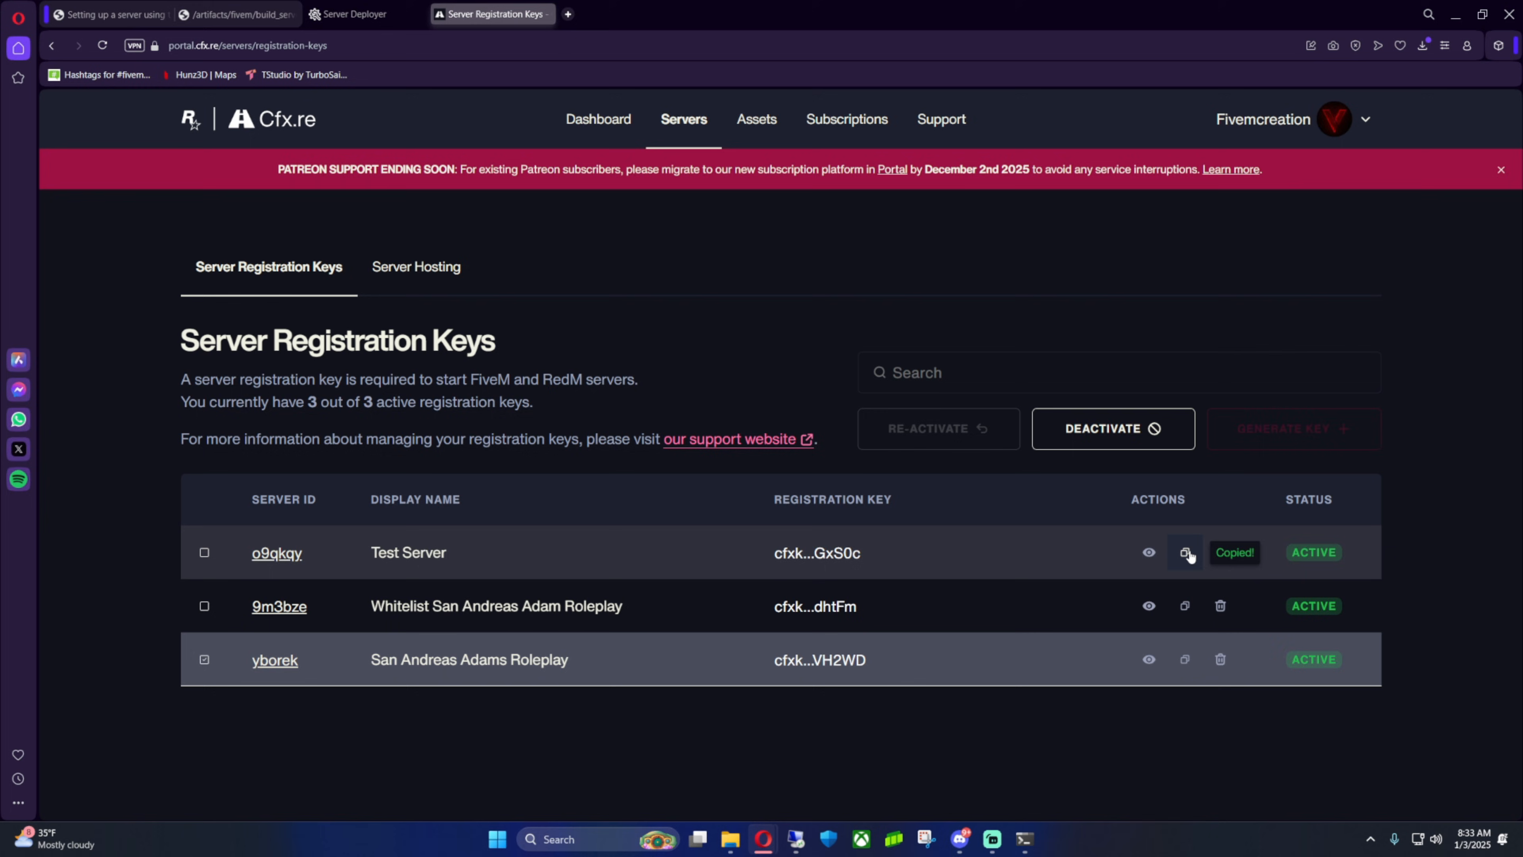
click(363, 16)
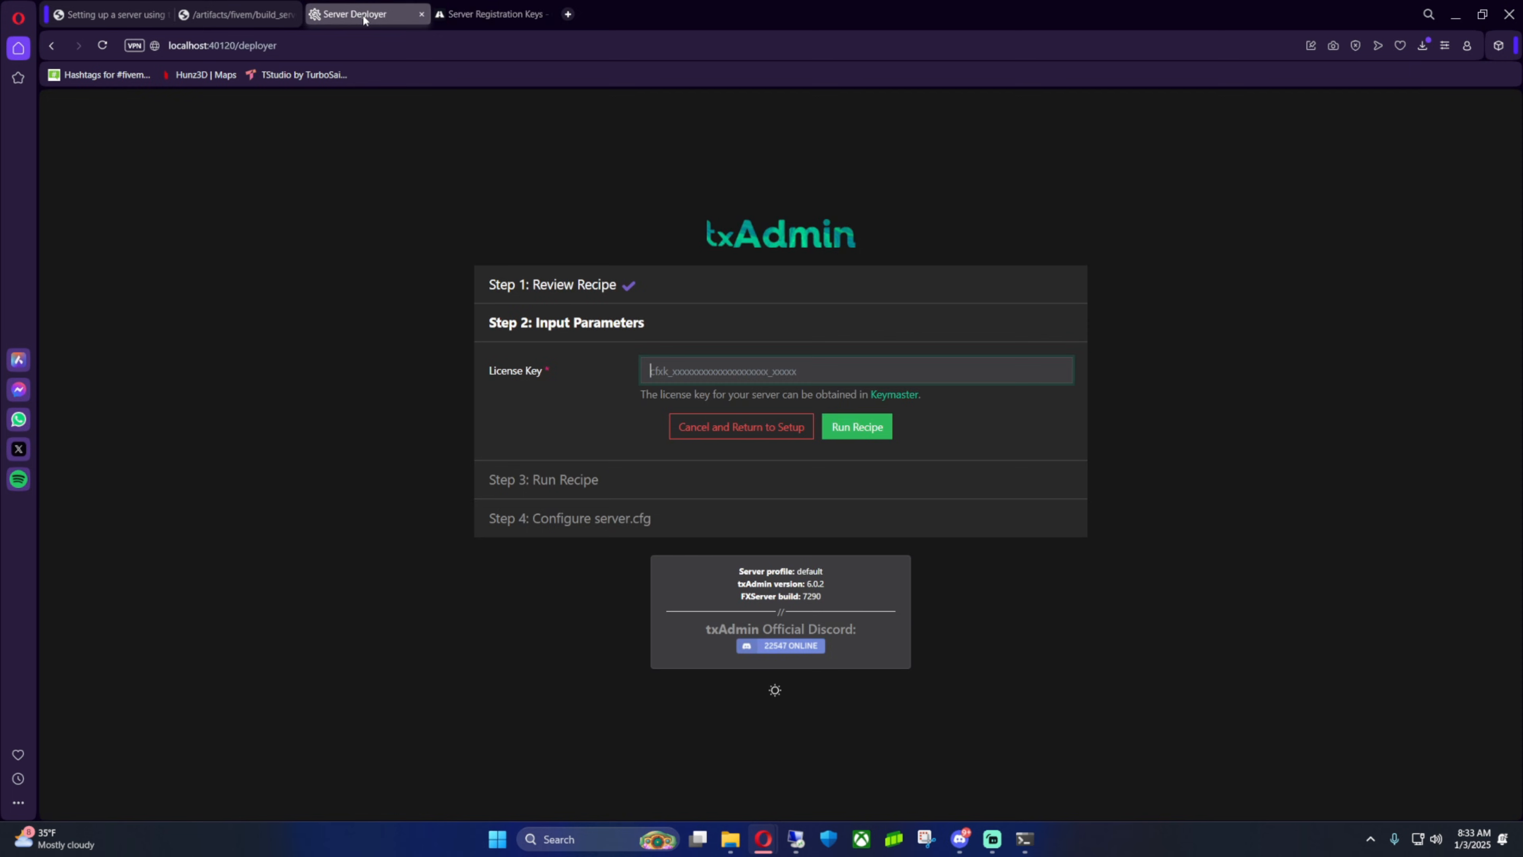
key(ctrl+v)
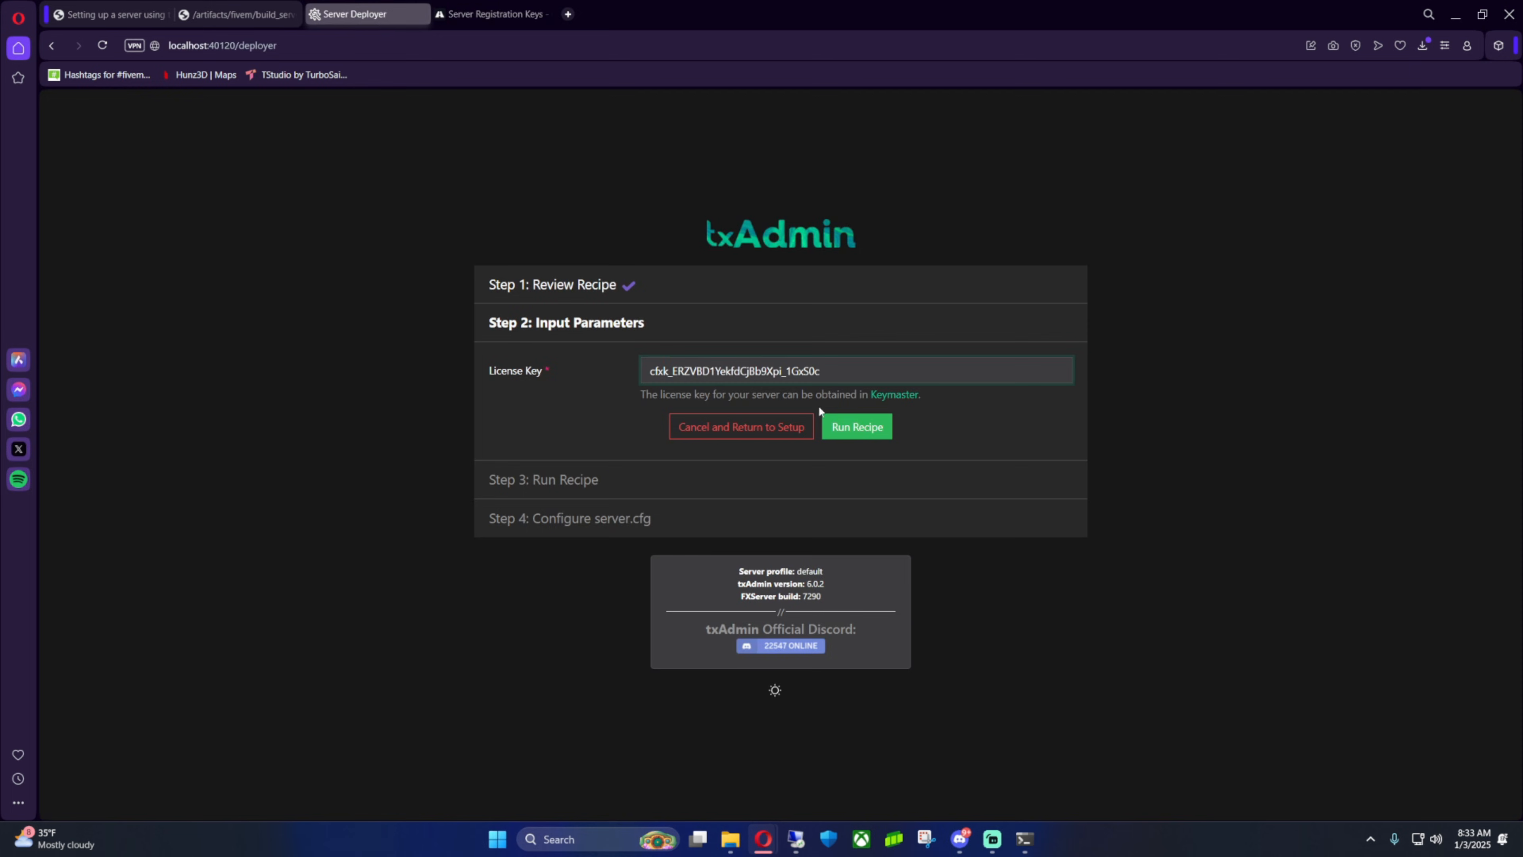
click(862, 429)
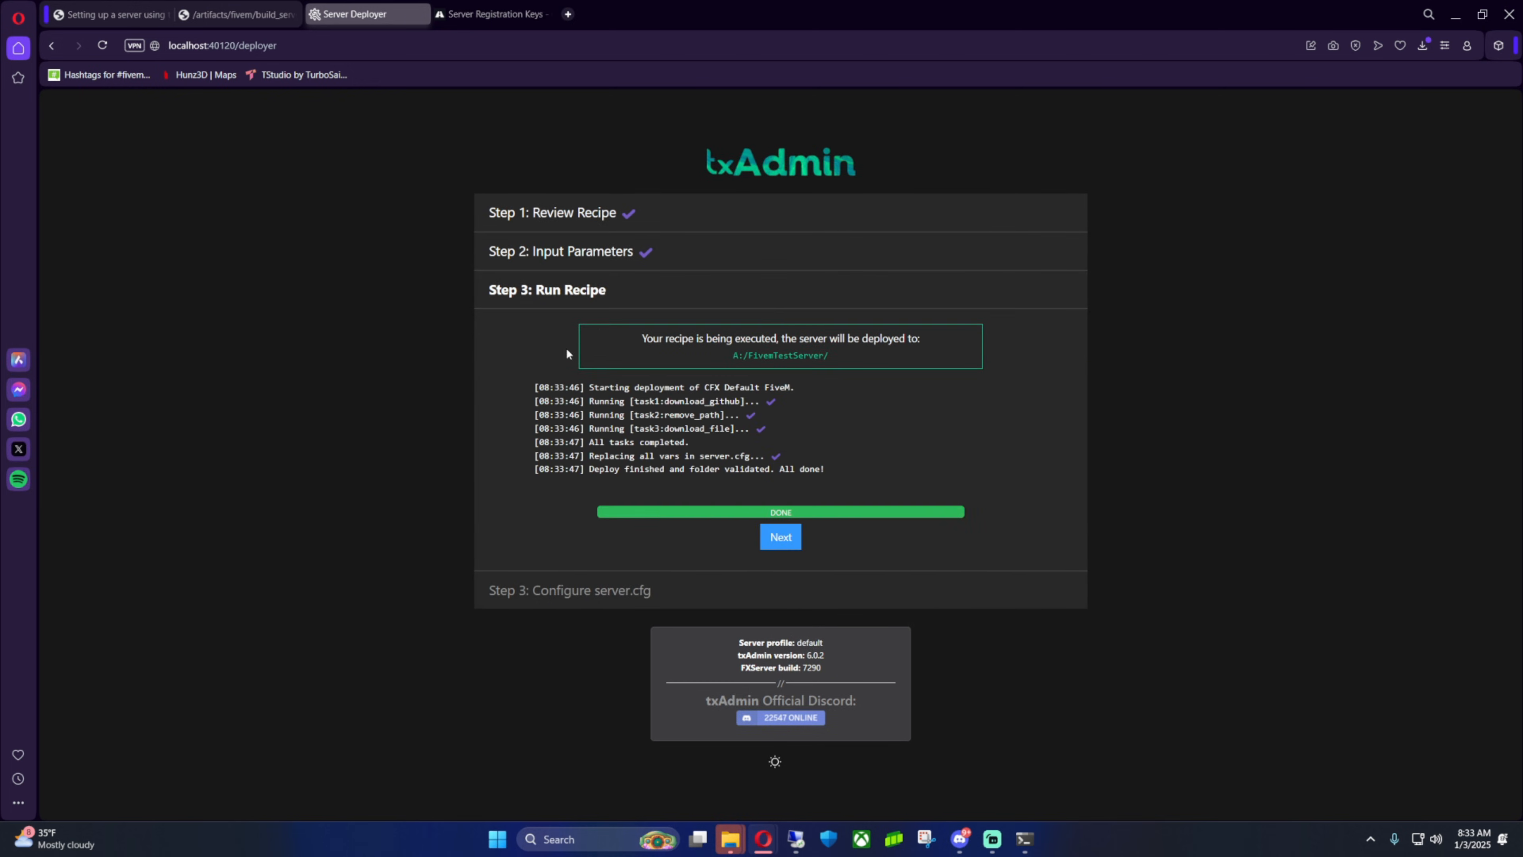
Continue to the server.cfg configuration step and review the file's settings
click(782, 537)
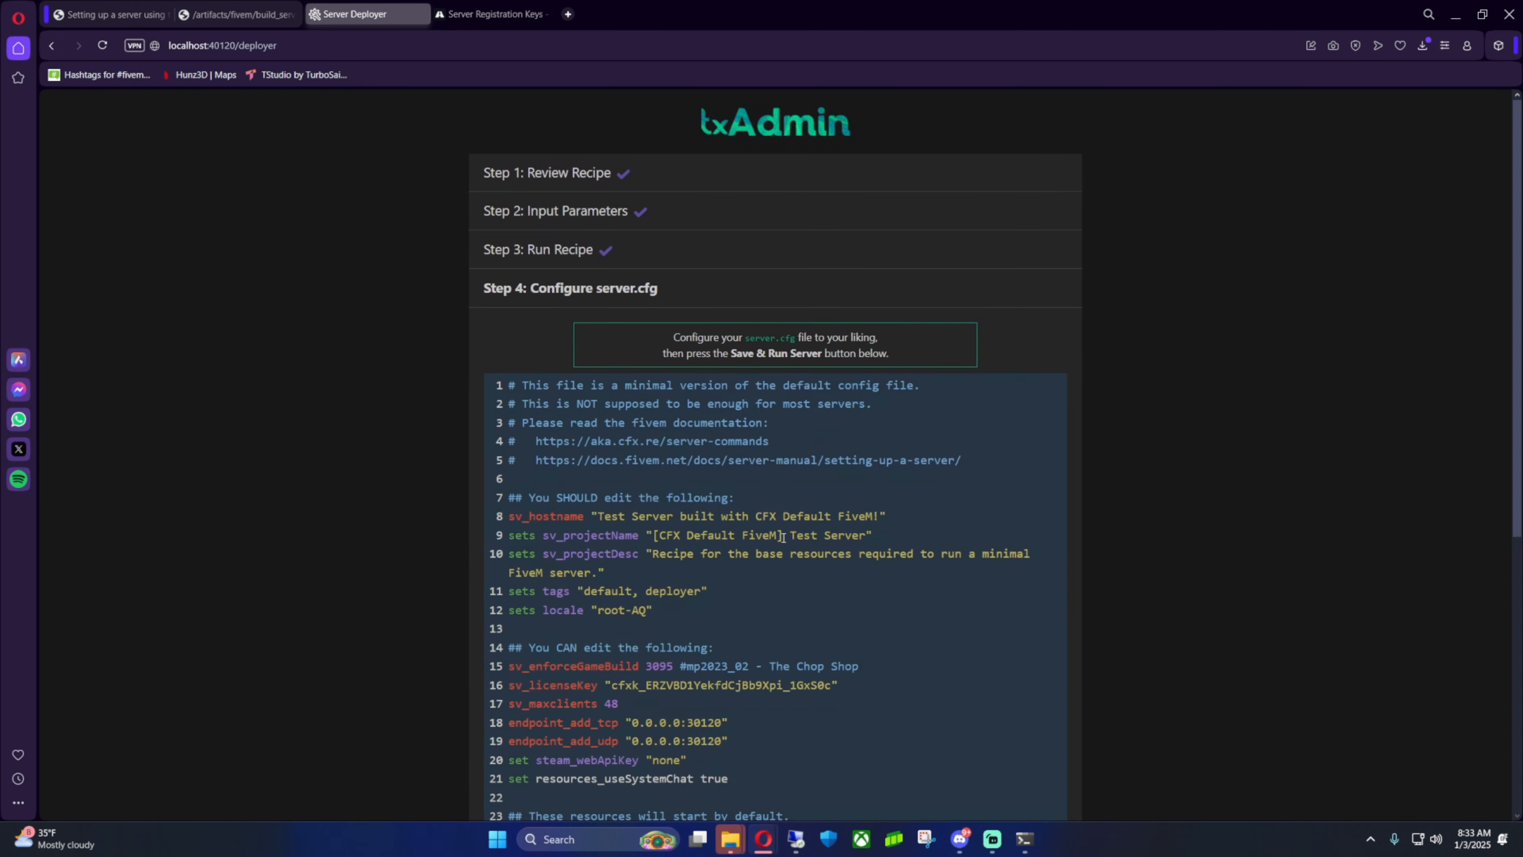
scroll(1497, 459, down, 3)
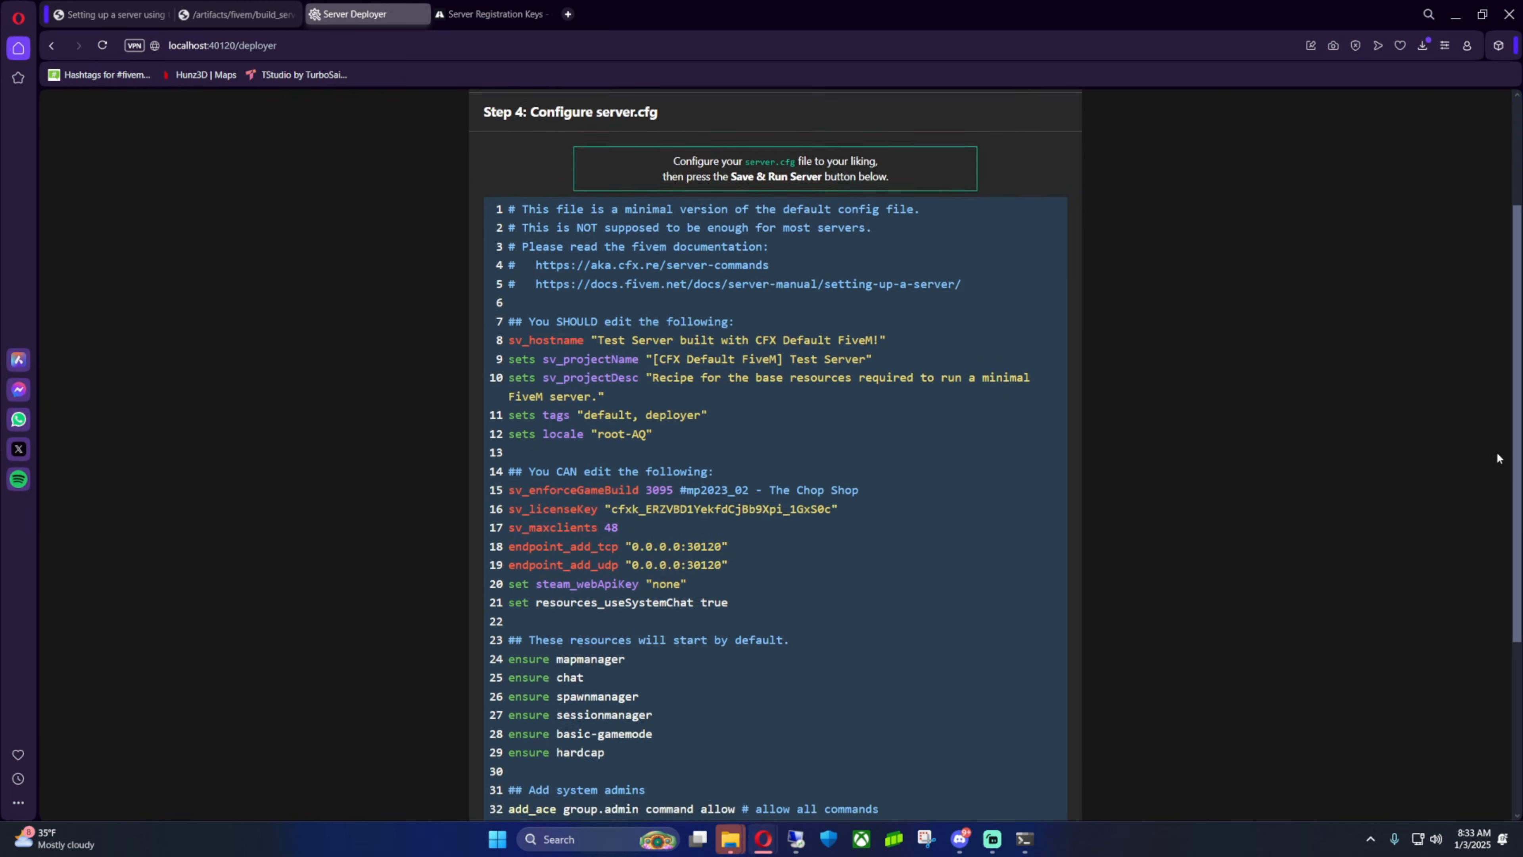
scroll(1482, 492, down, 1)
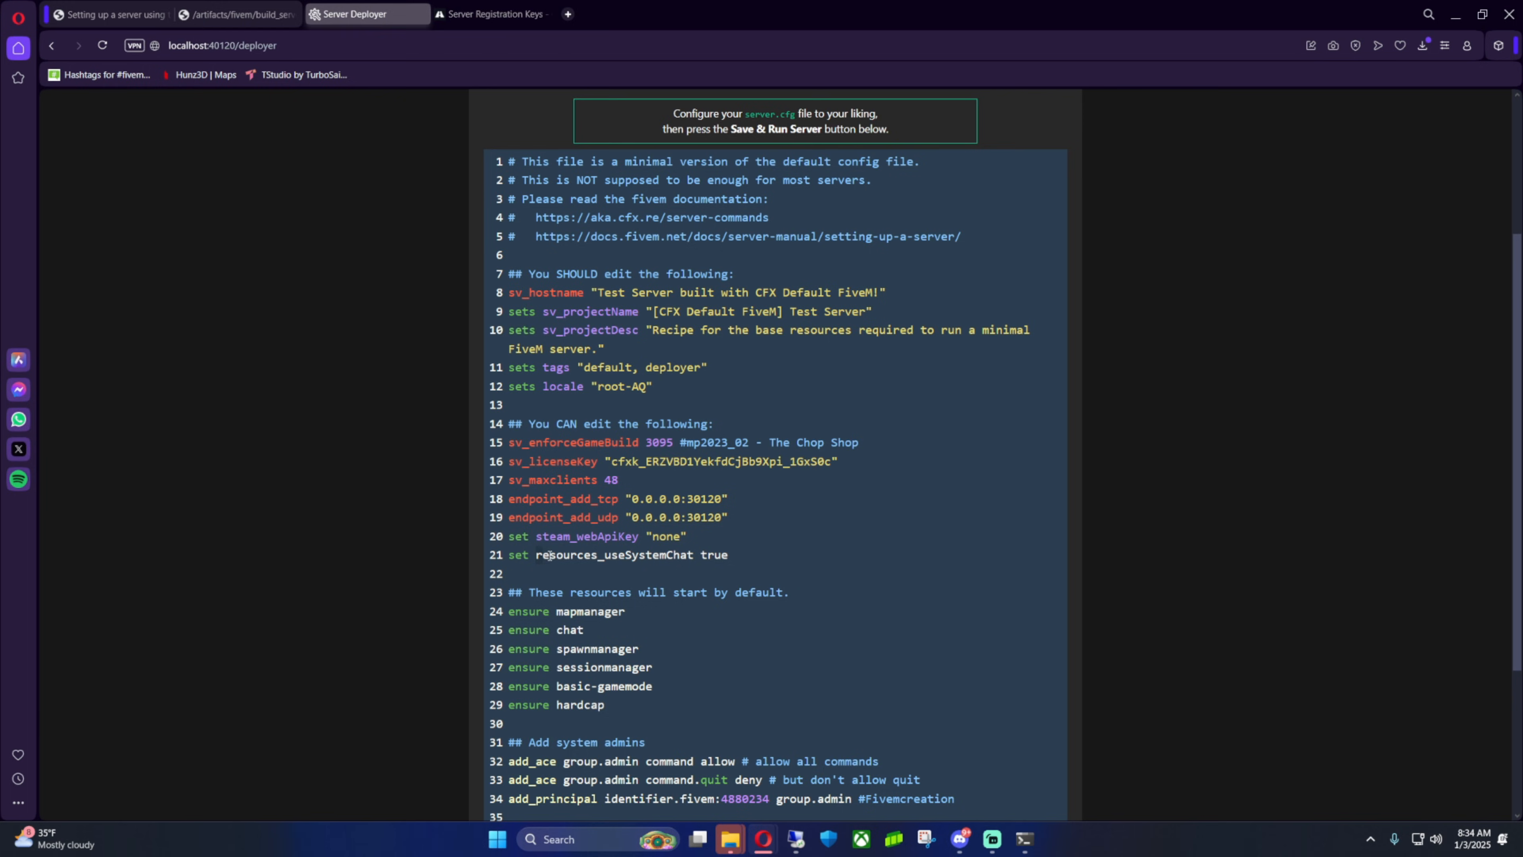
drag(550, 555, 735, 560)
click(757, 562)
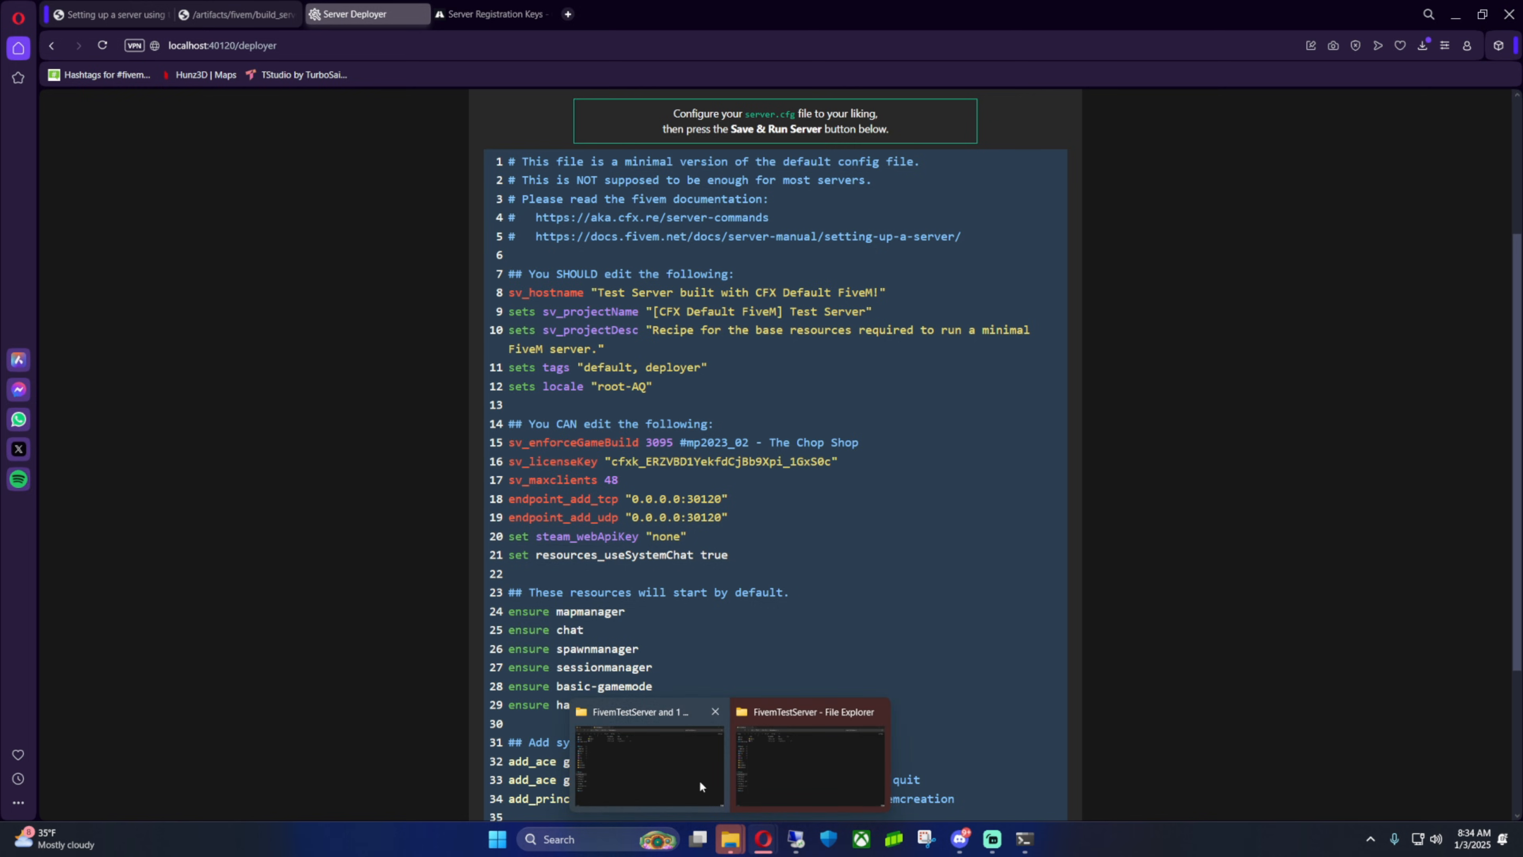
Switch to the File Explorer tab showing the server folder with FXServer
mouse_move(731, 839)
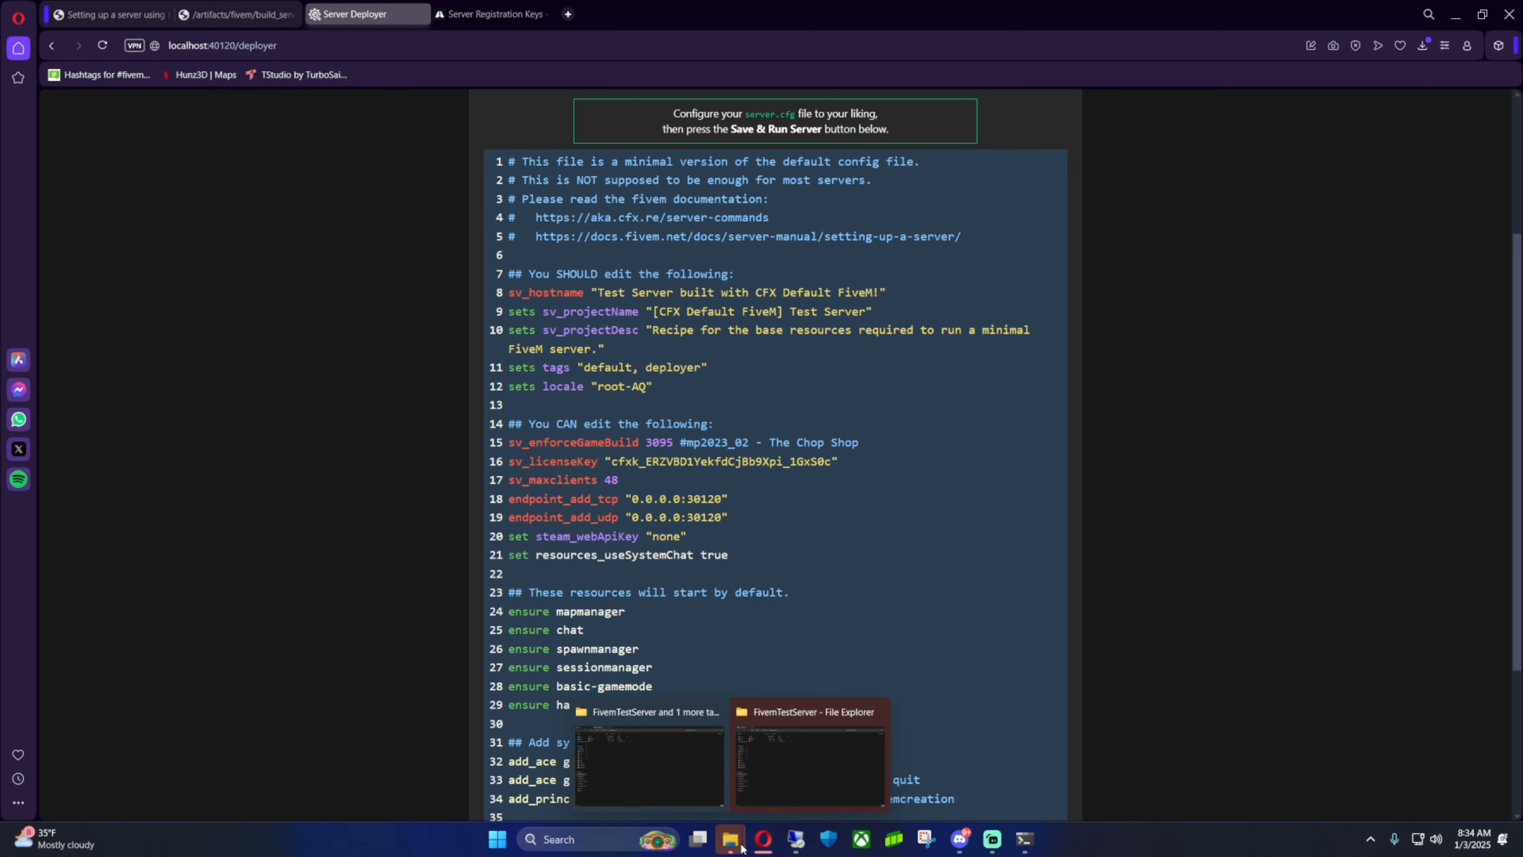
click(670, 776)
click(107, 14)
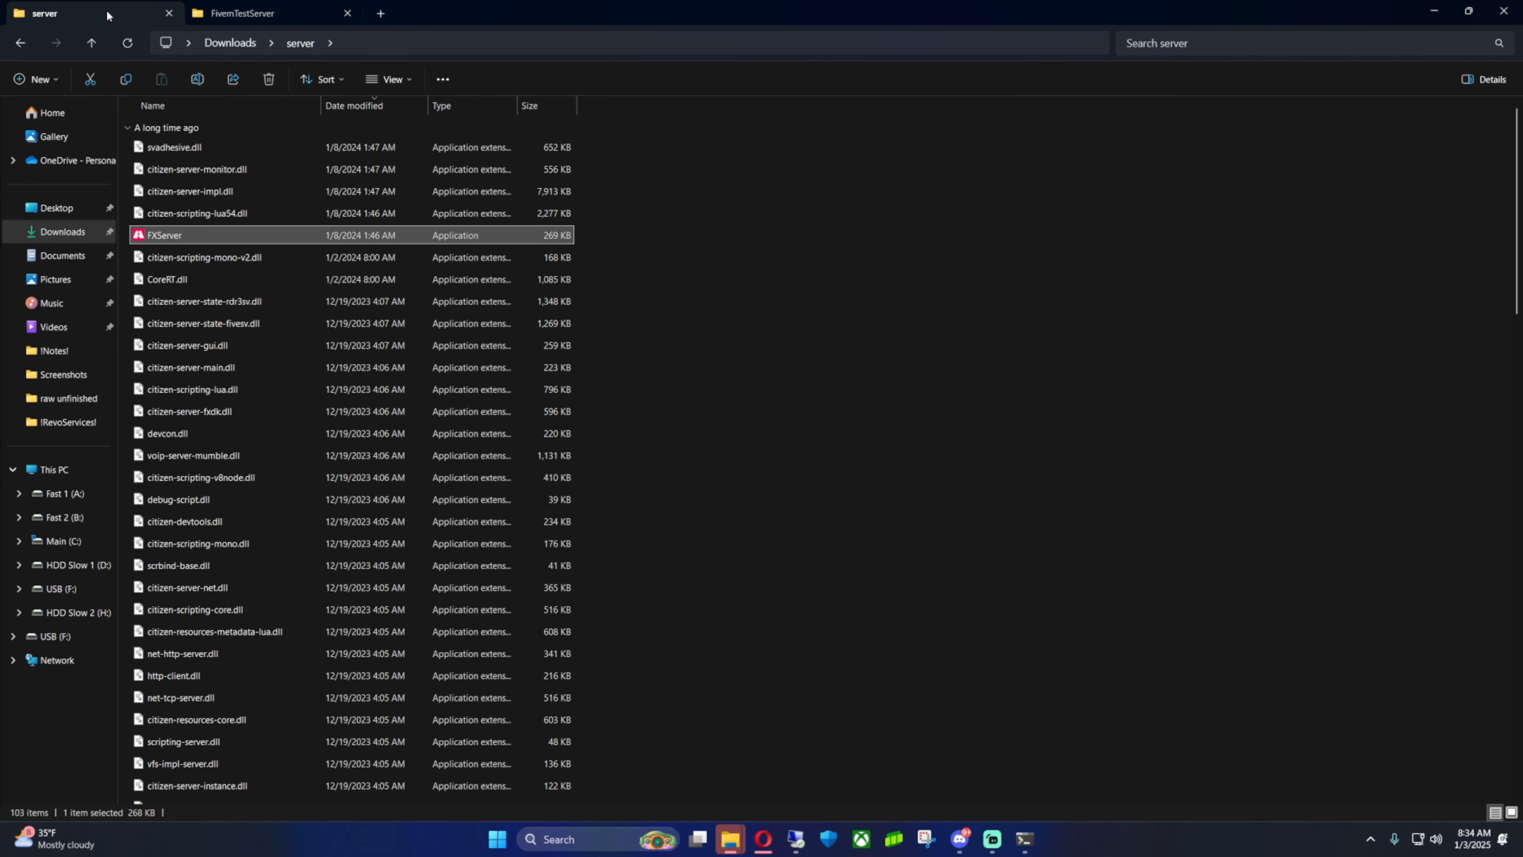
Open the downloaded server.cfg template from the Downloads folder and review its settings
click(235, 45)
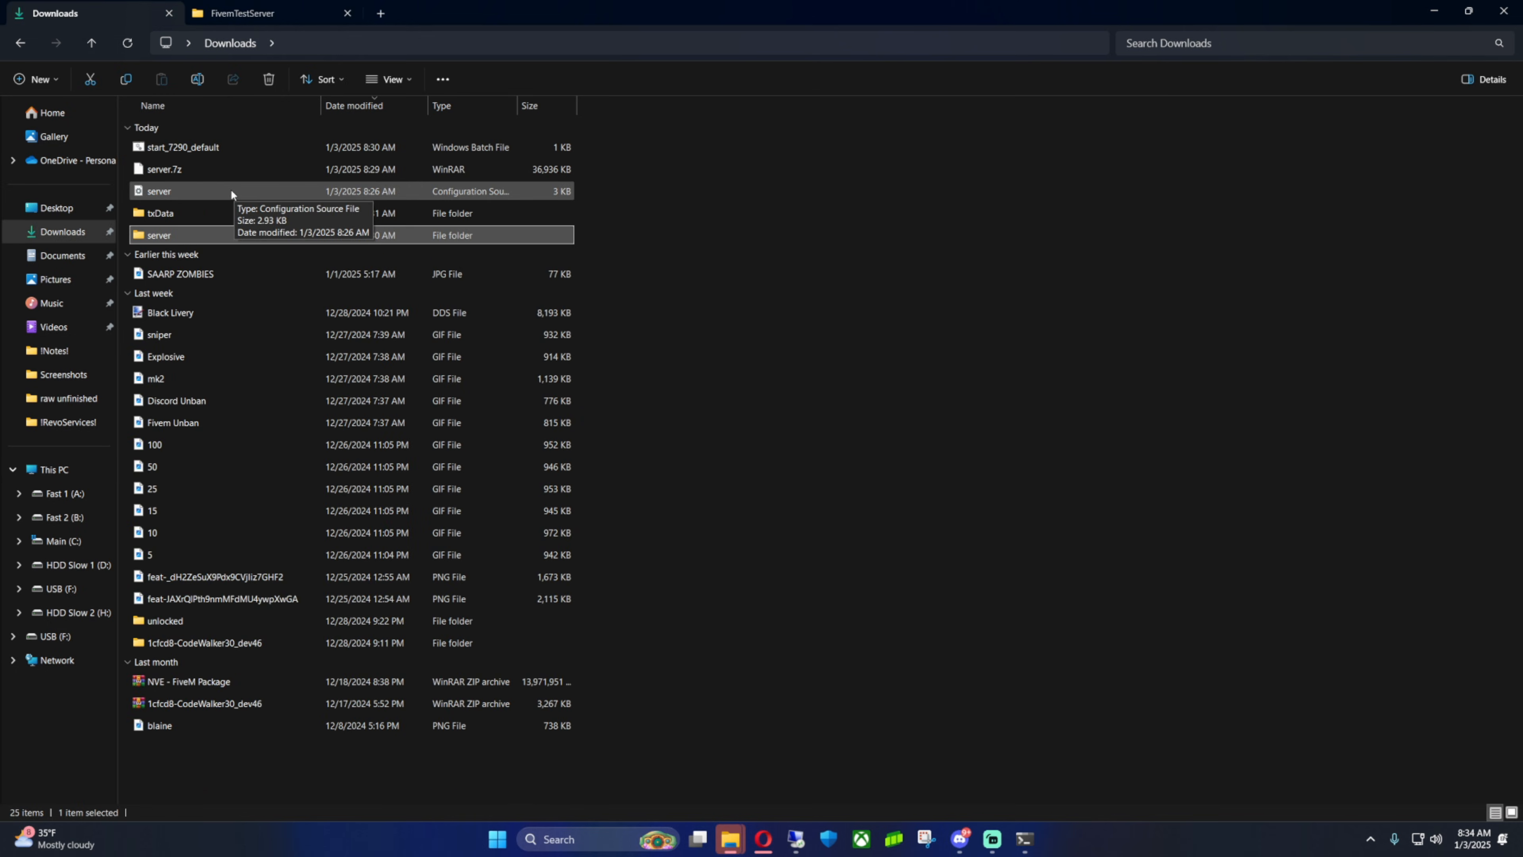
double_click(227, 191)
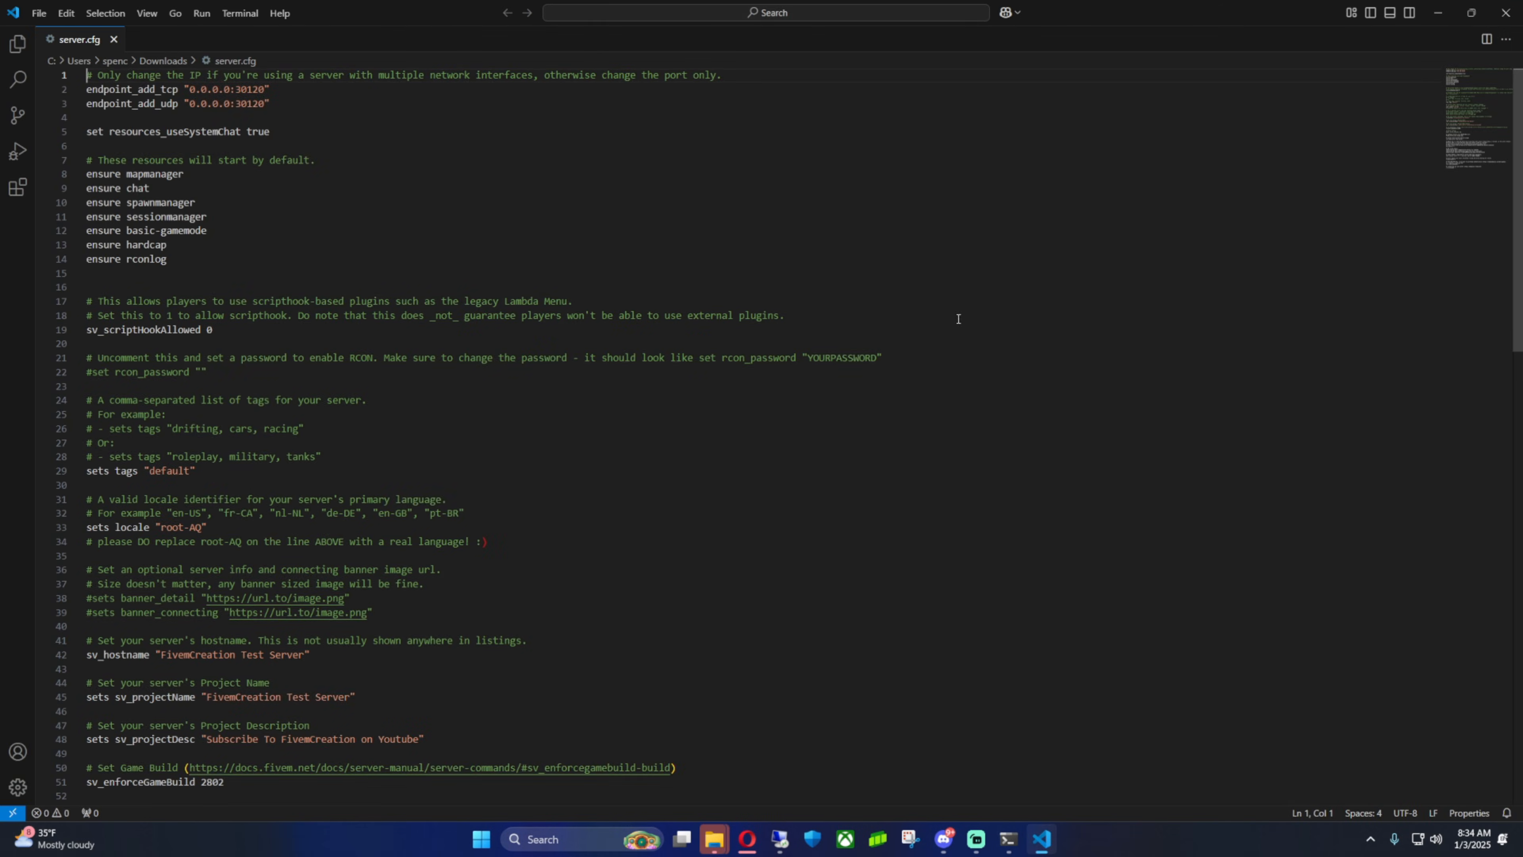
drag(1518, 157, 1439, 403)
scroll(1424, 366, up, 15)
drag(1406, 287, 1416, 255)
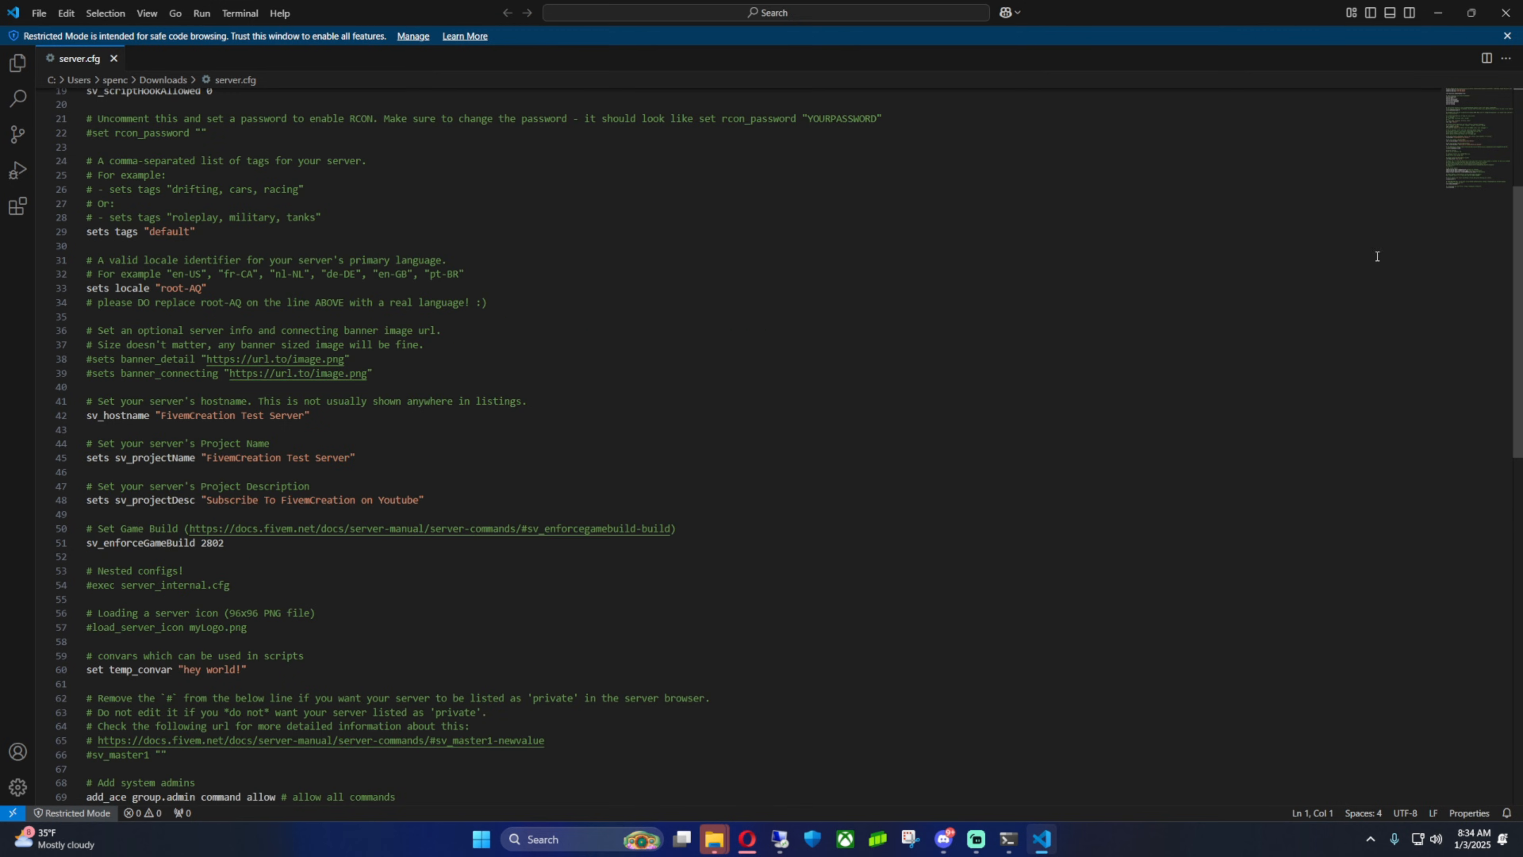
drag(1518, 341, 1519, 250)
scroll(200, 269, up, 1)
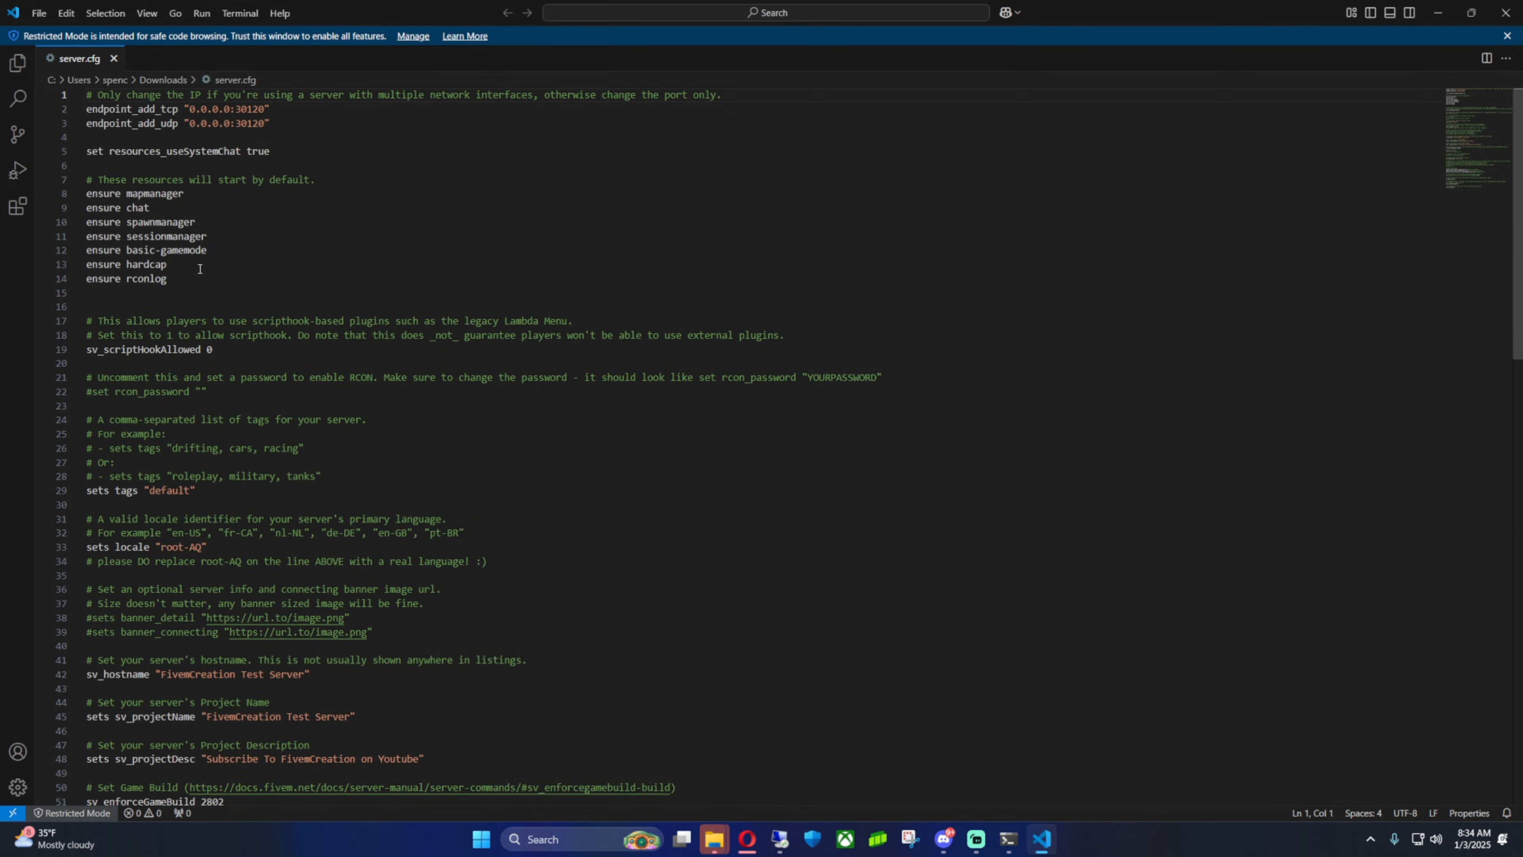
drag(89, 157, 294, 149)
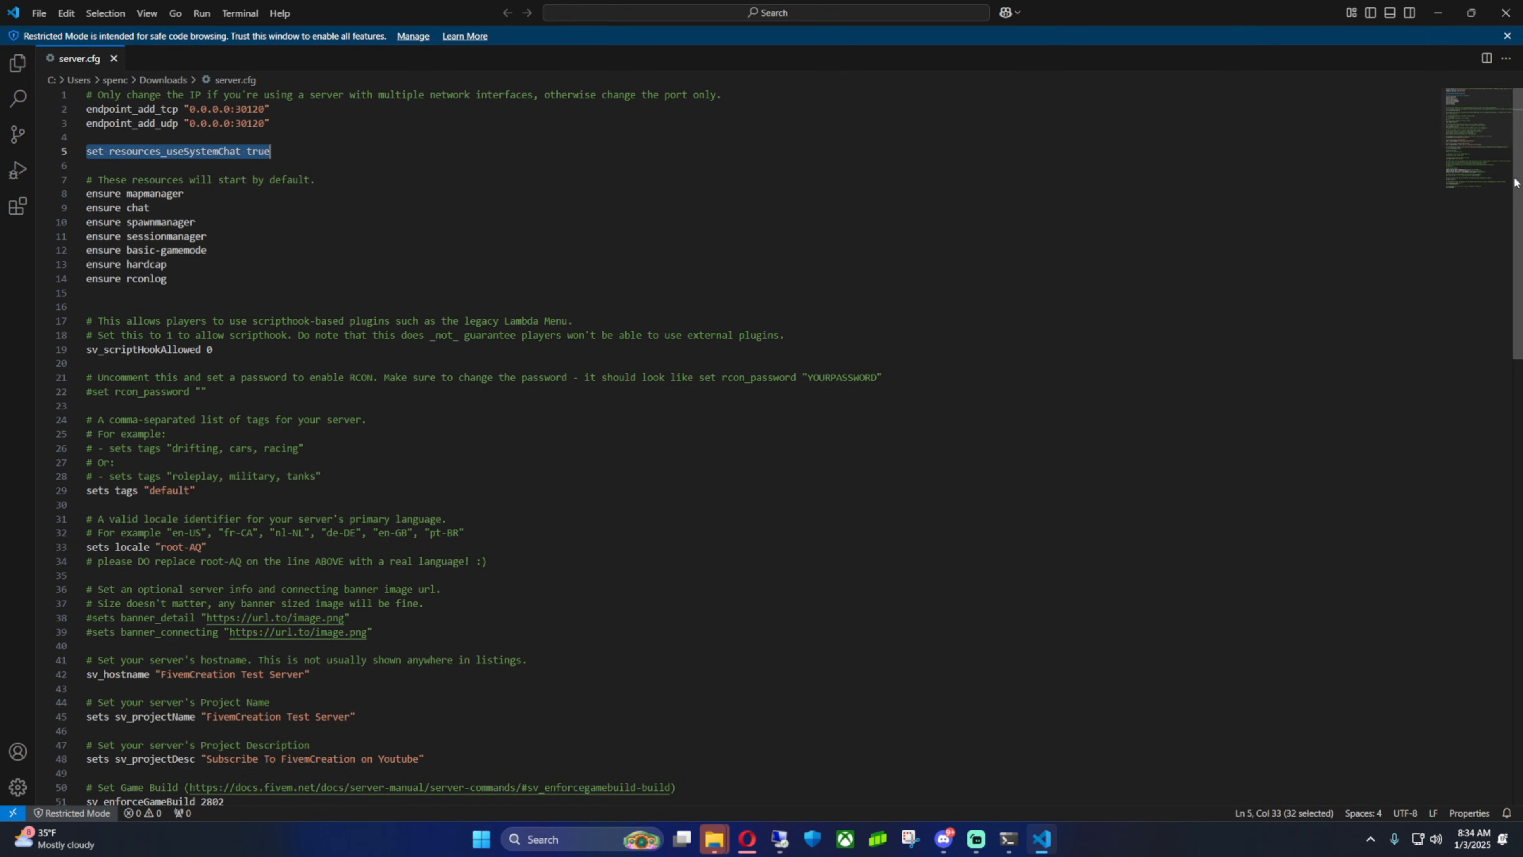
scroll(1507, 370, down, 12)
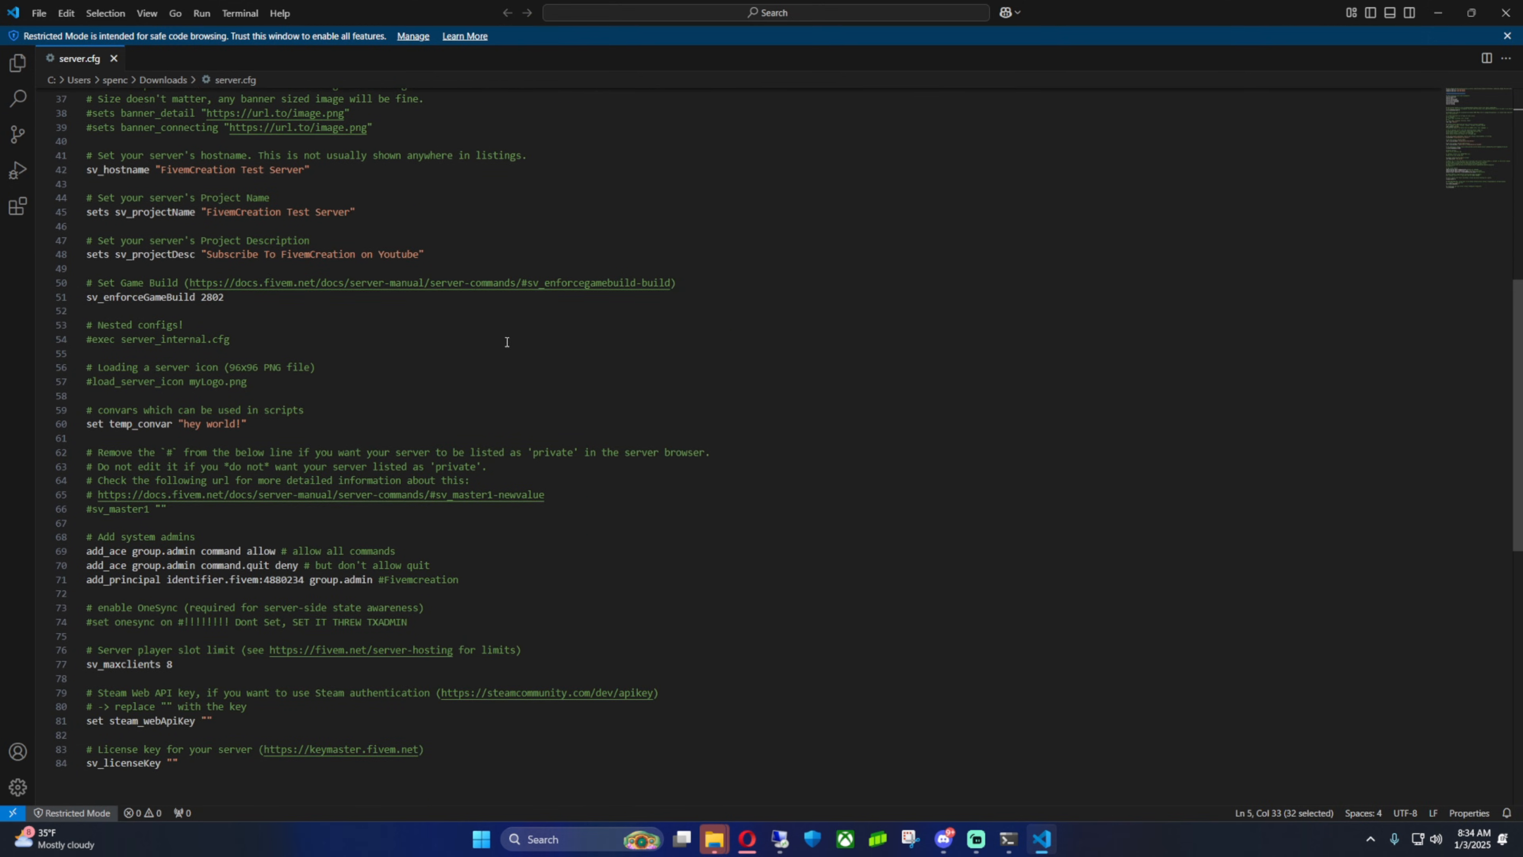
drag(109, 299, 190, 298)
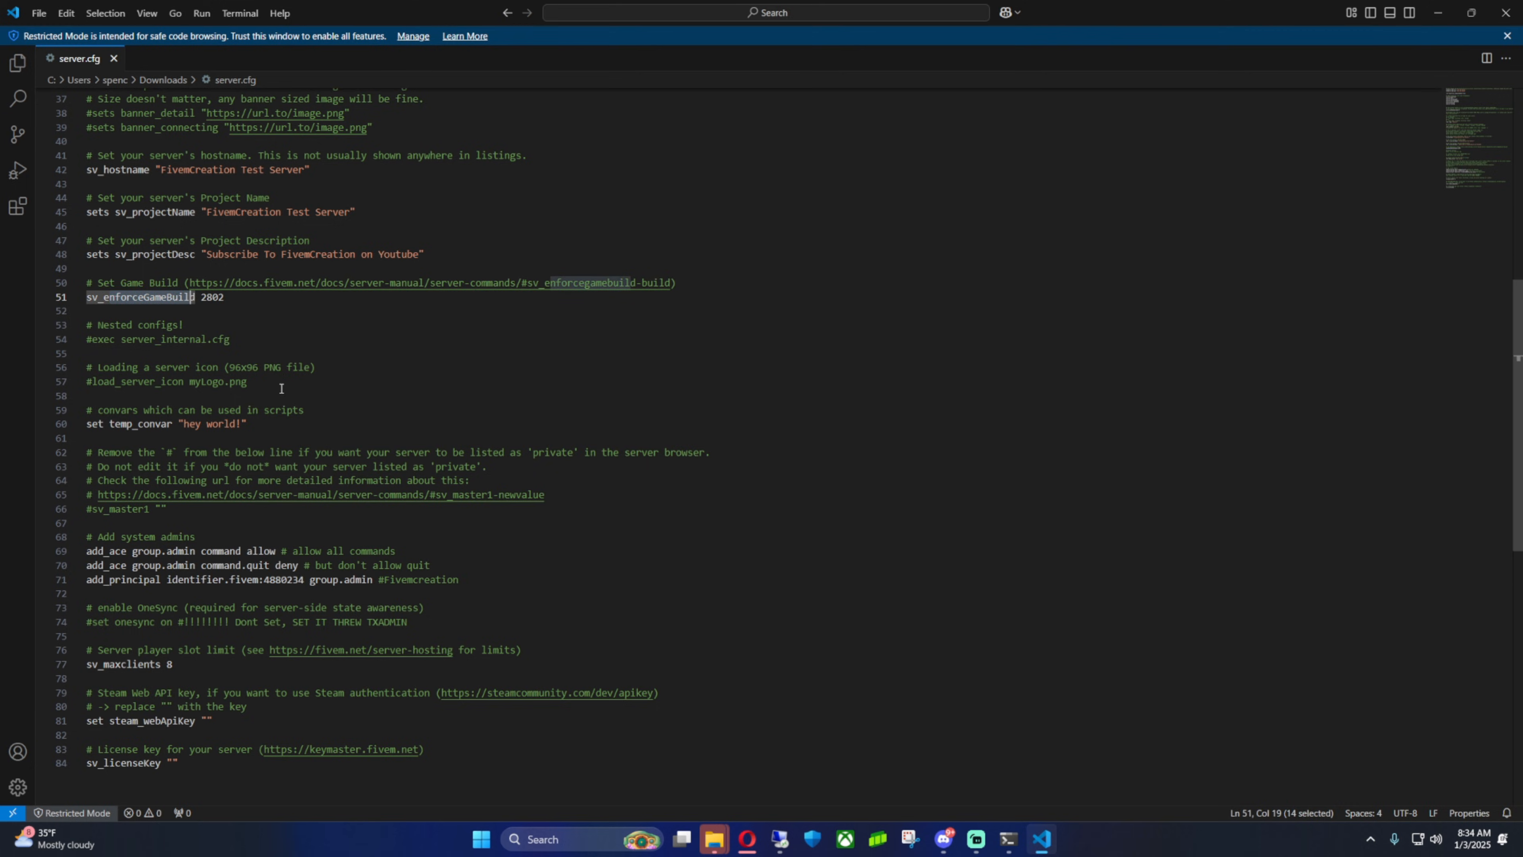
double_click(170, 664)
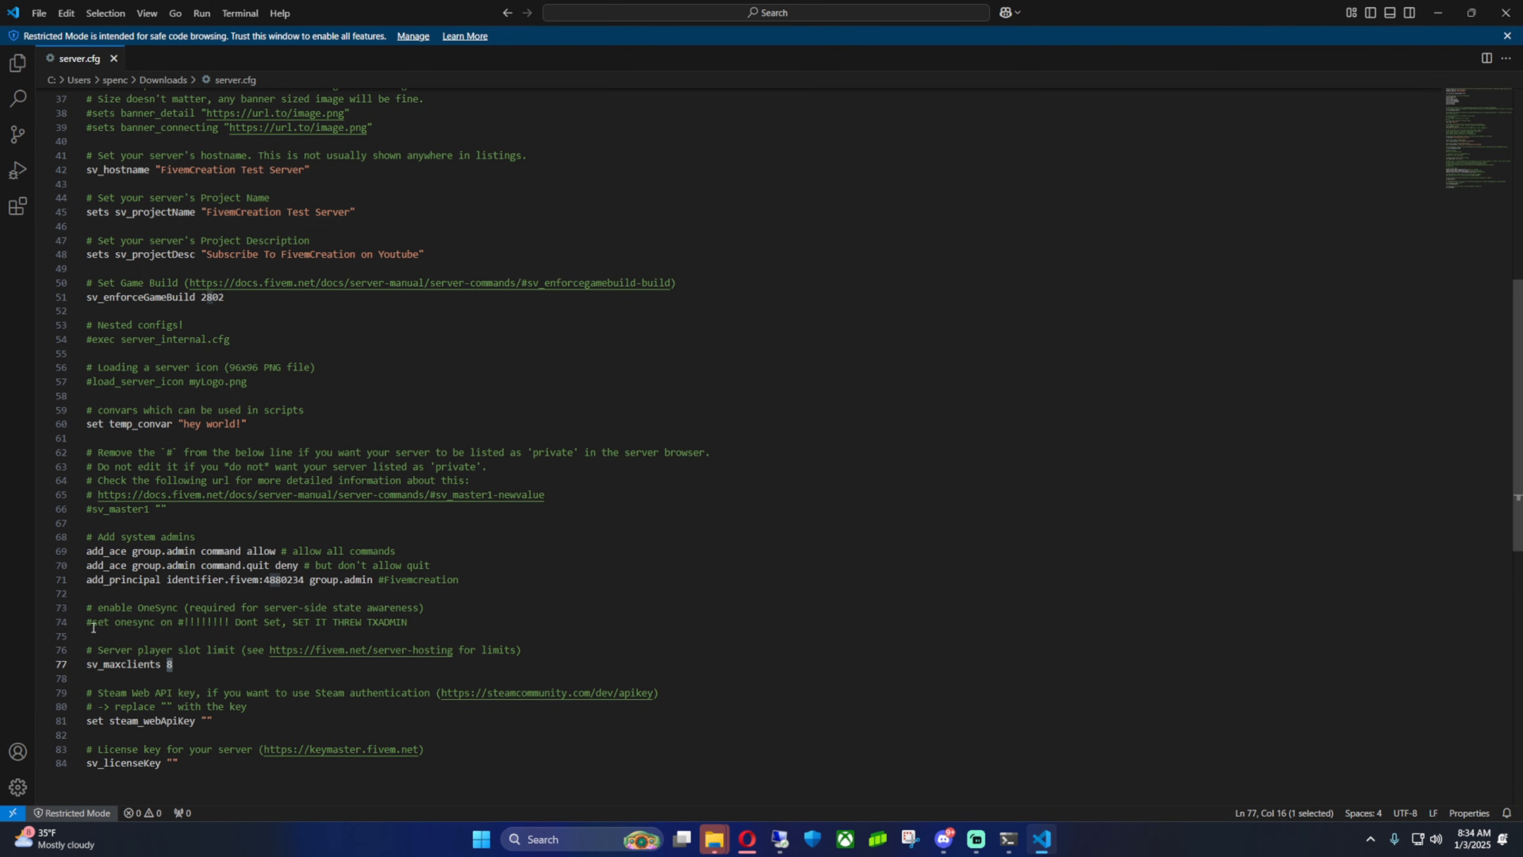
drag(87, 622, 410, 622)
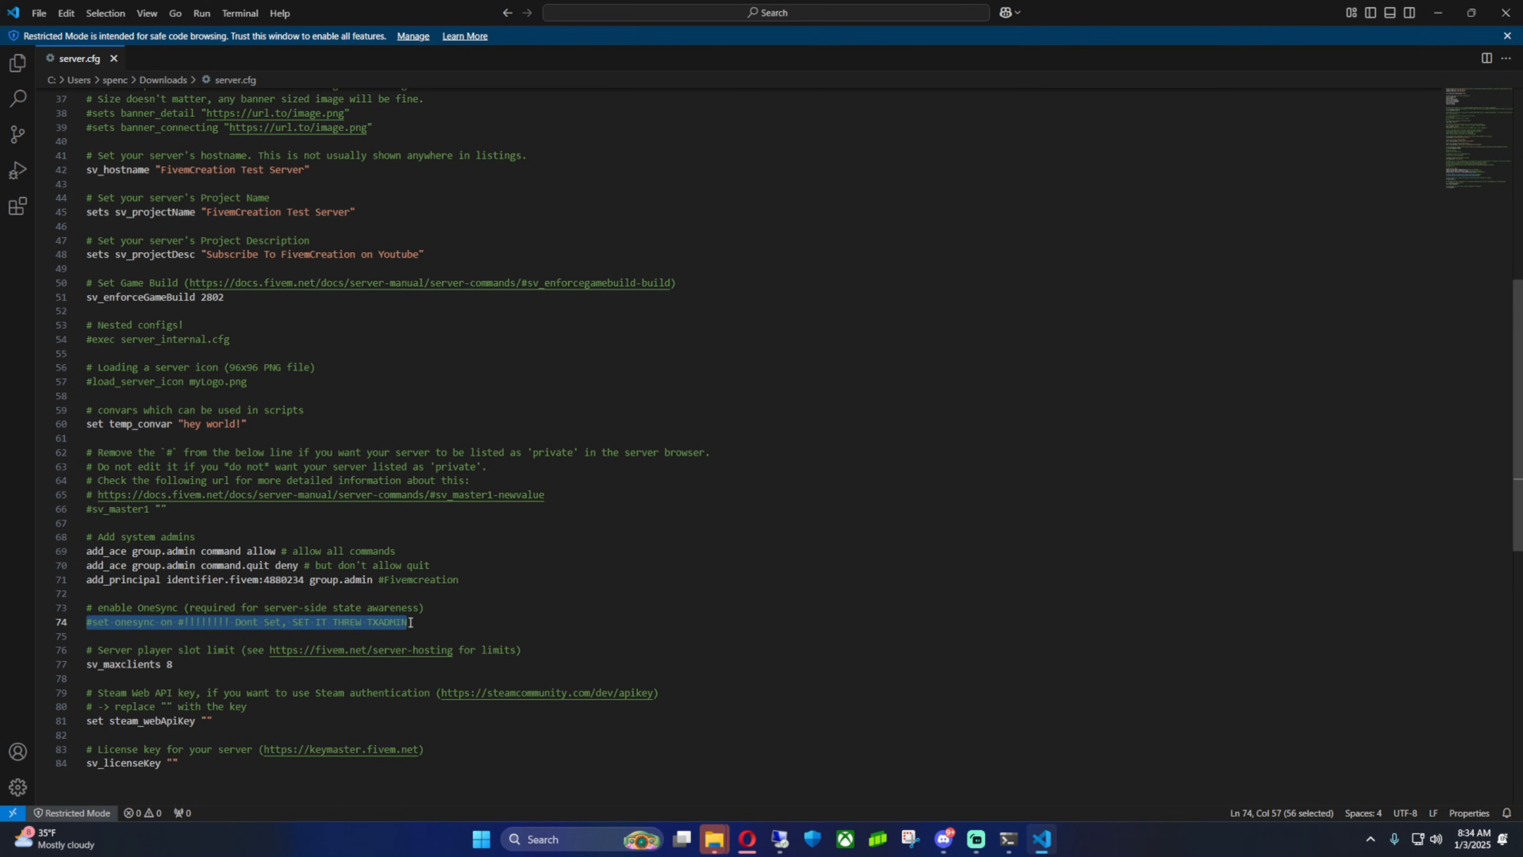
click(444, 626)
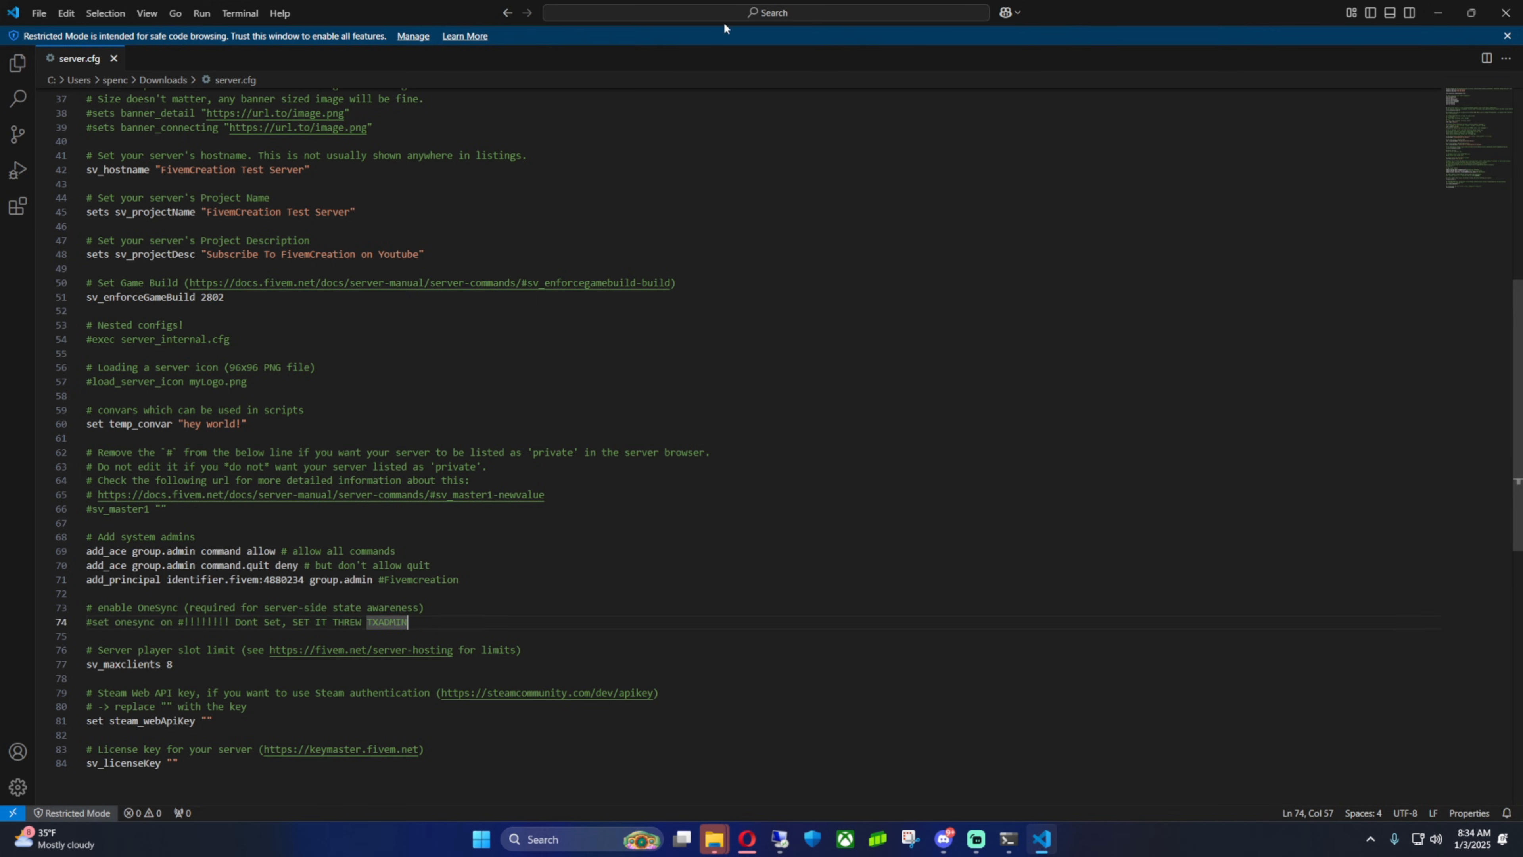
View the Discord post sharing the updated server.cfg template
click(1506, 13)
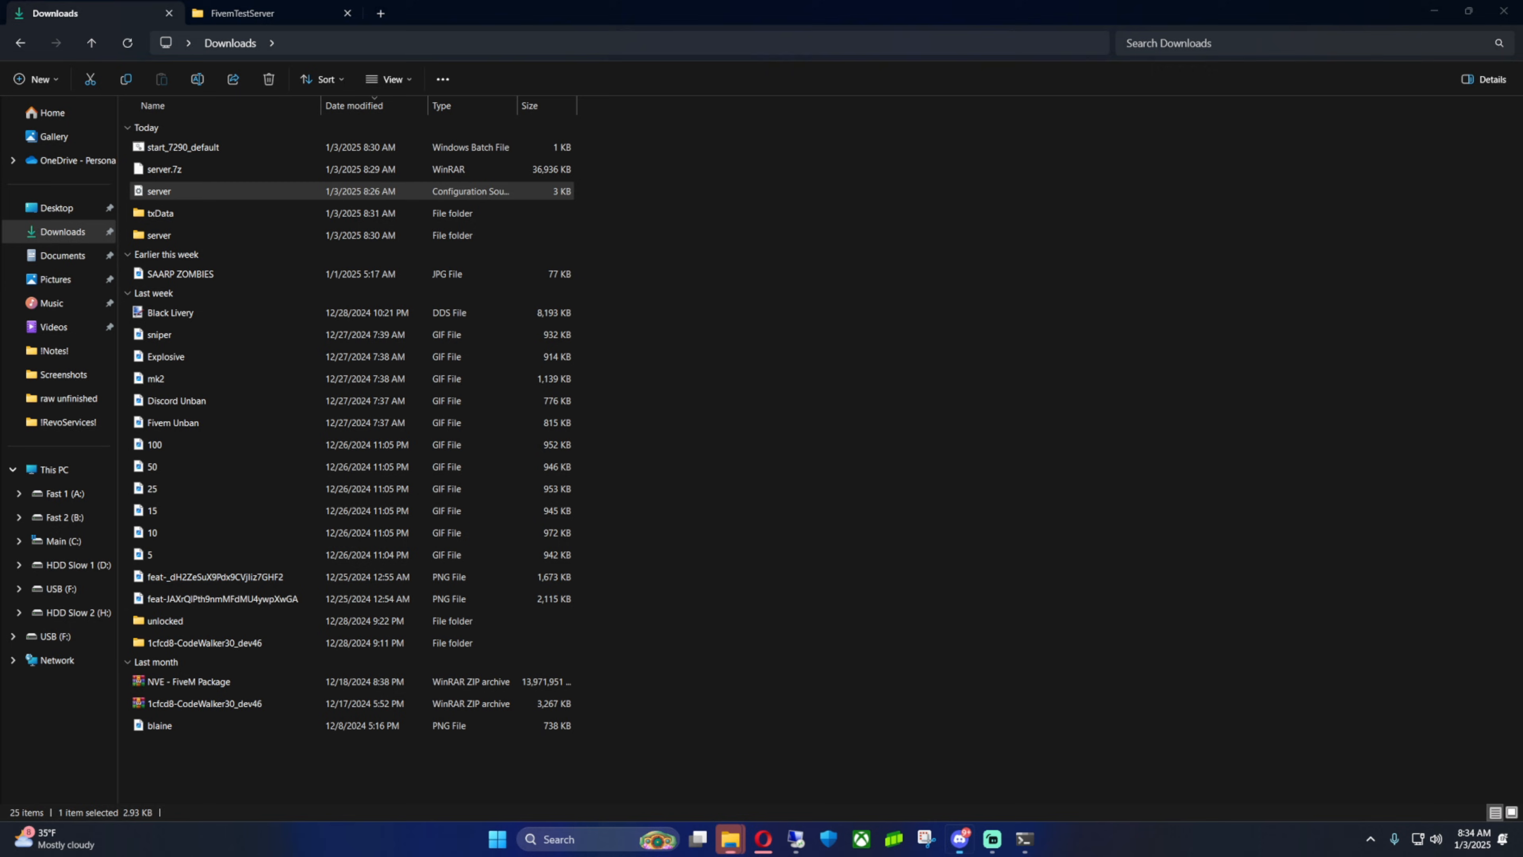
drag(1522, 48, 650, 209)
click(1143, 207)
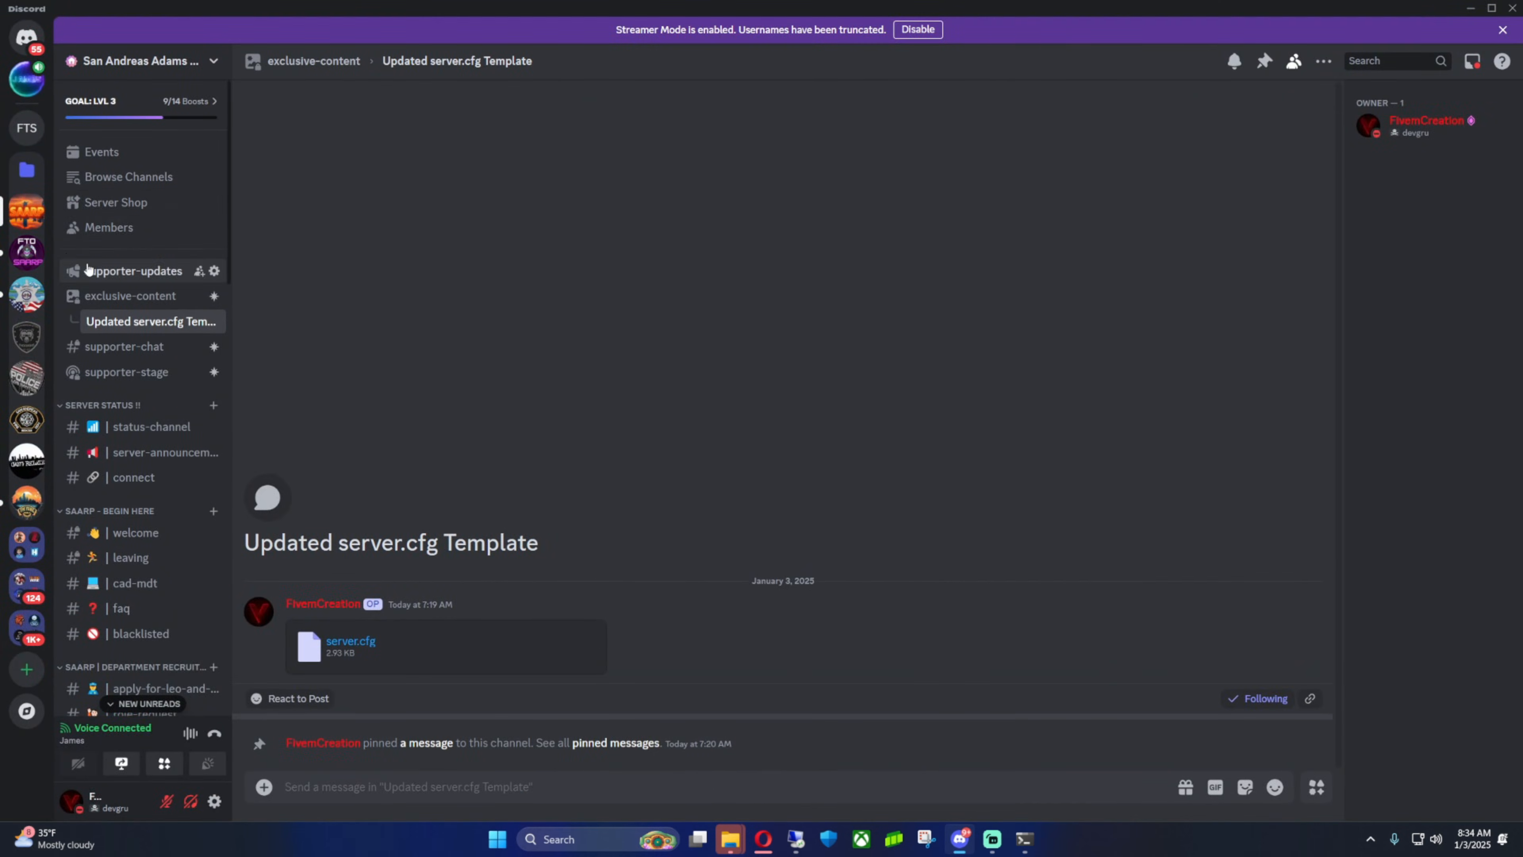
click(139, 303)
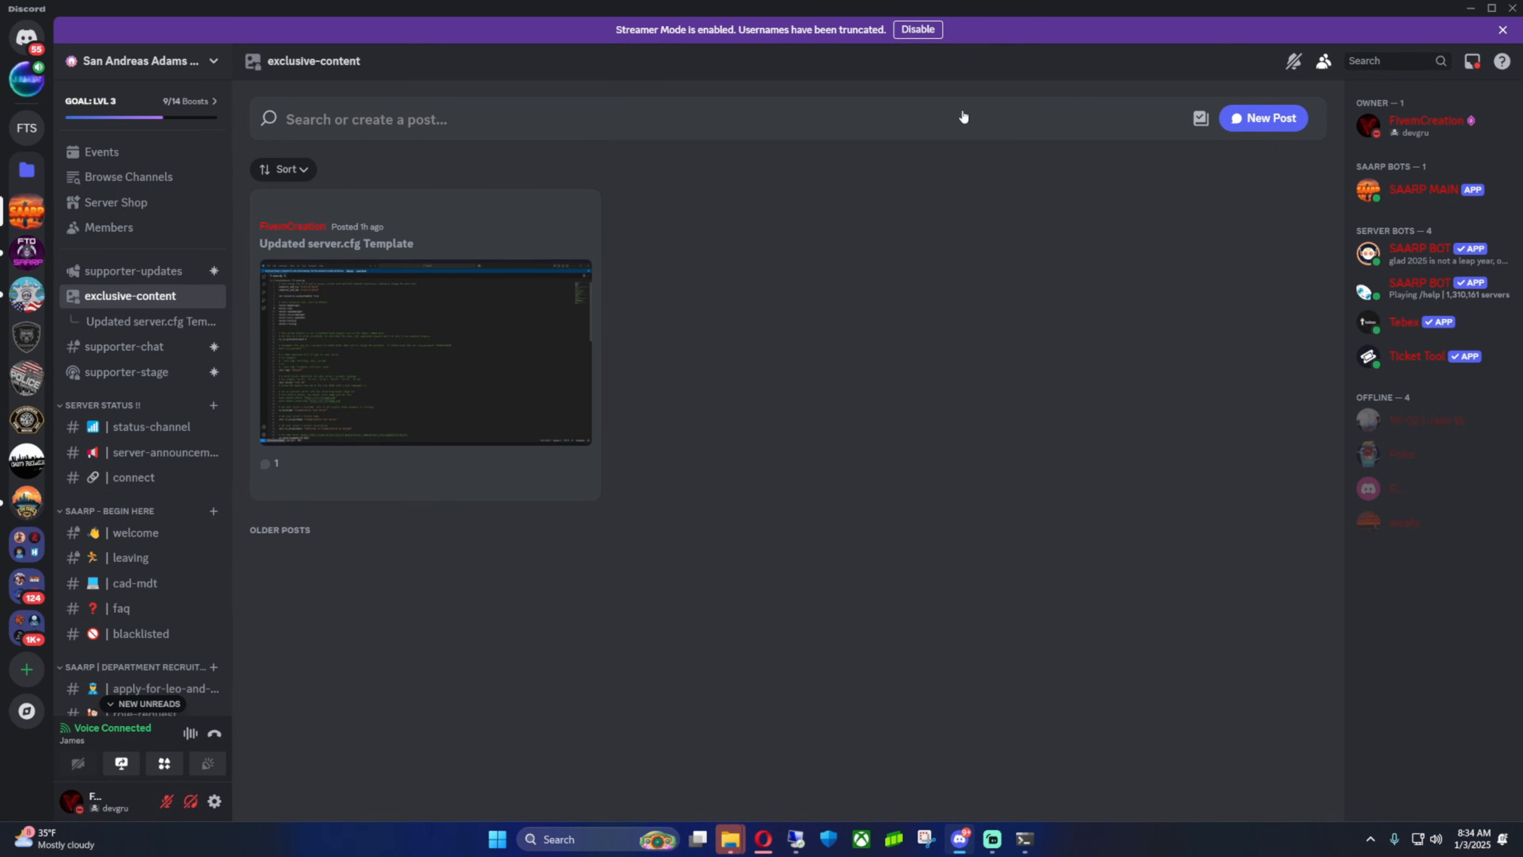
drag(1373, 12, 1013, 1)
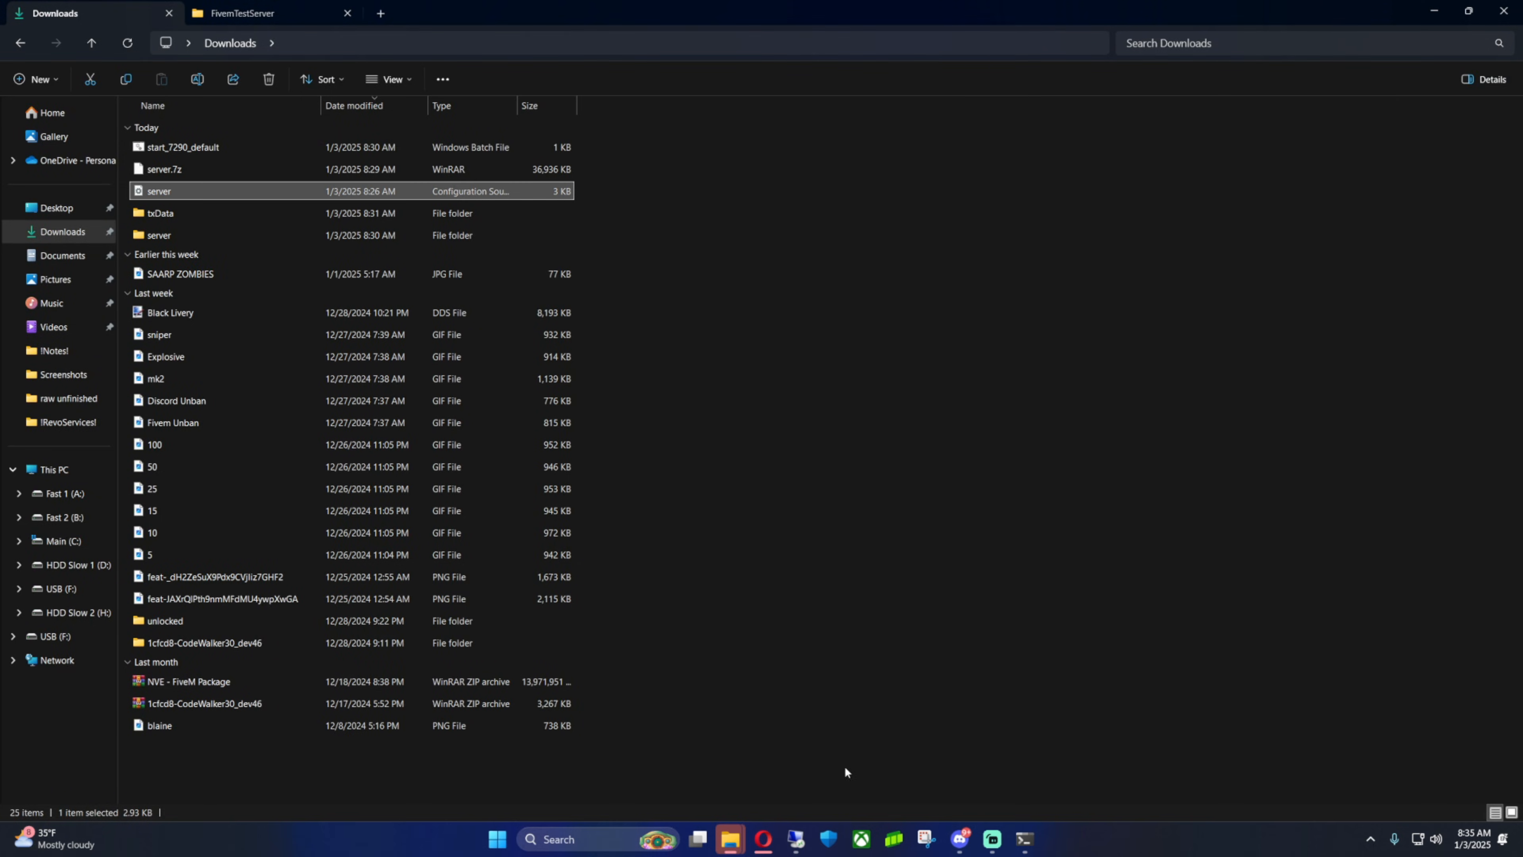
Copy the entire server.cfg template and paste it over the deployer's server.cfg contents
double_click(186, 191)
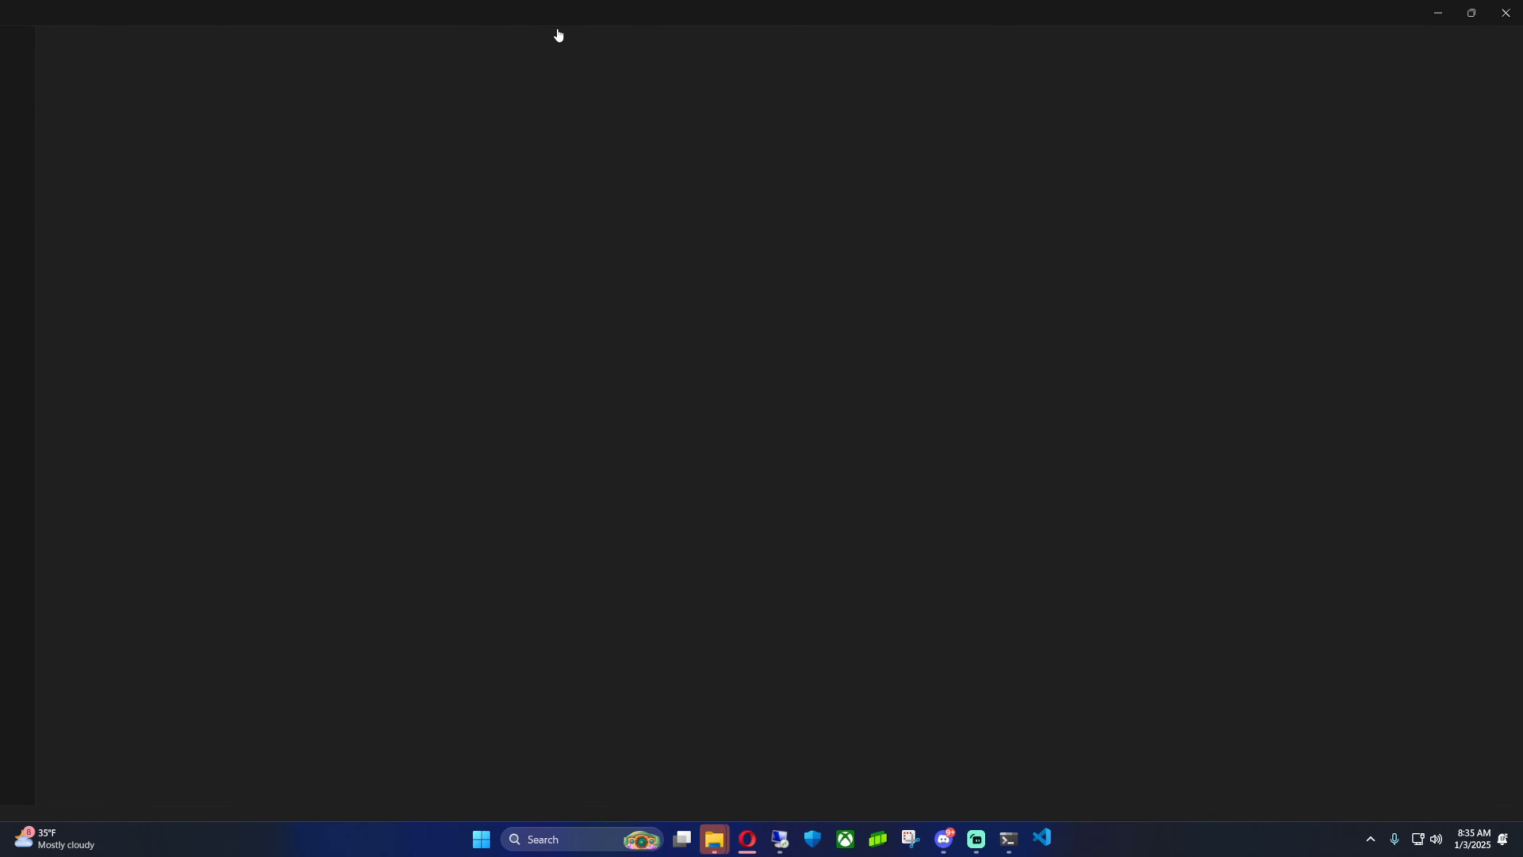
drag(558, 35, 1522, 144)
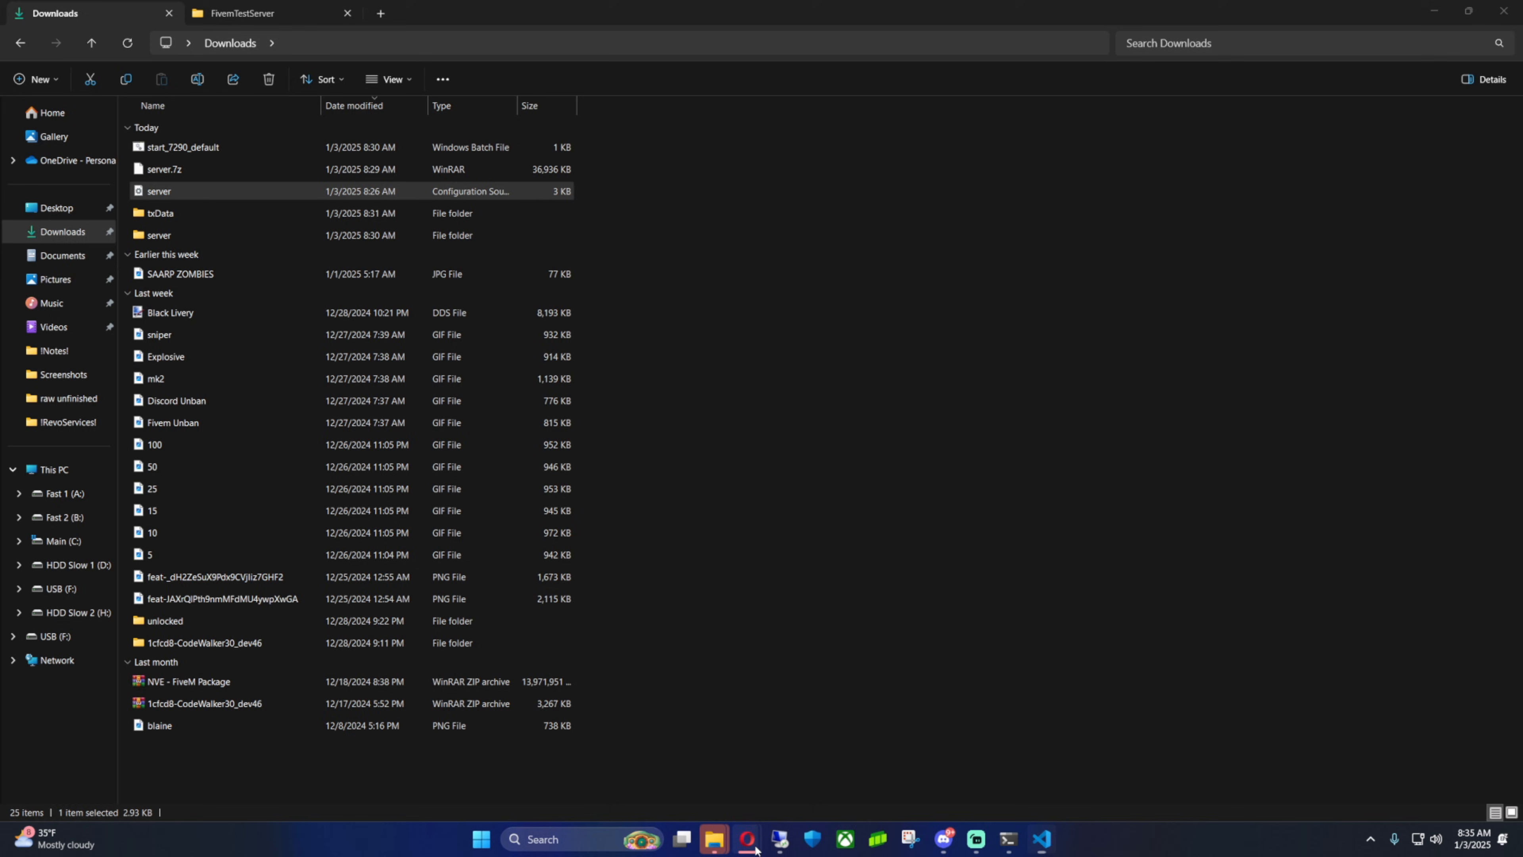
click(827, 774)
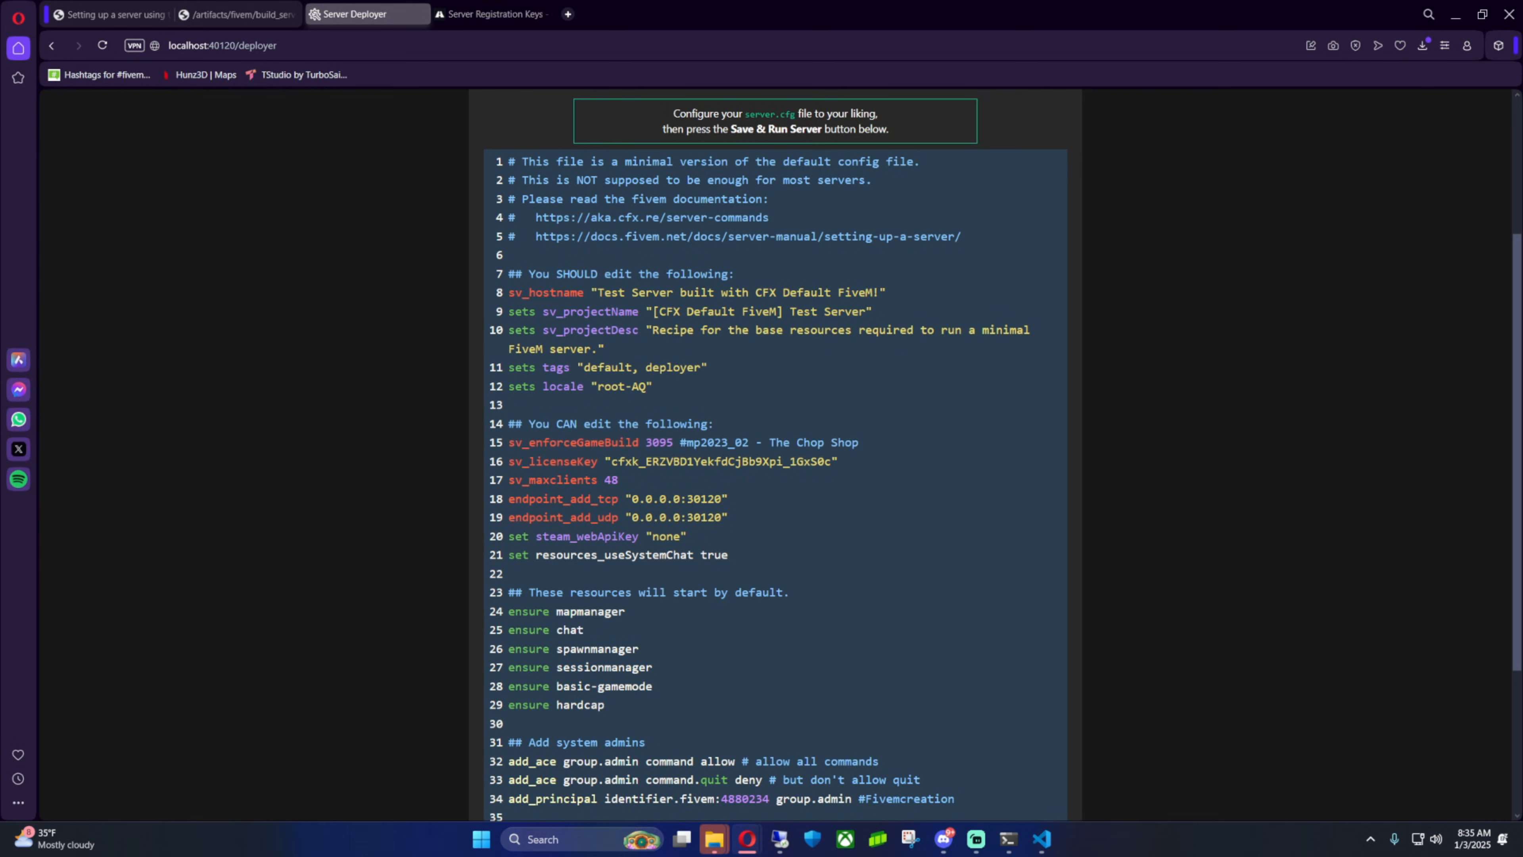
drag(1522, 120, 717, 119)
click(774, 365)
key(ctrl+a)
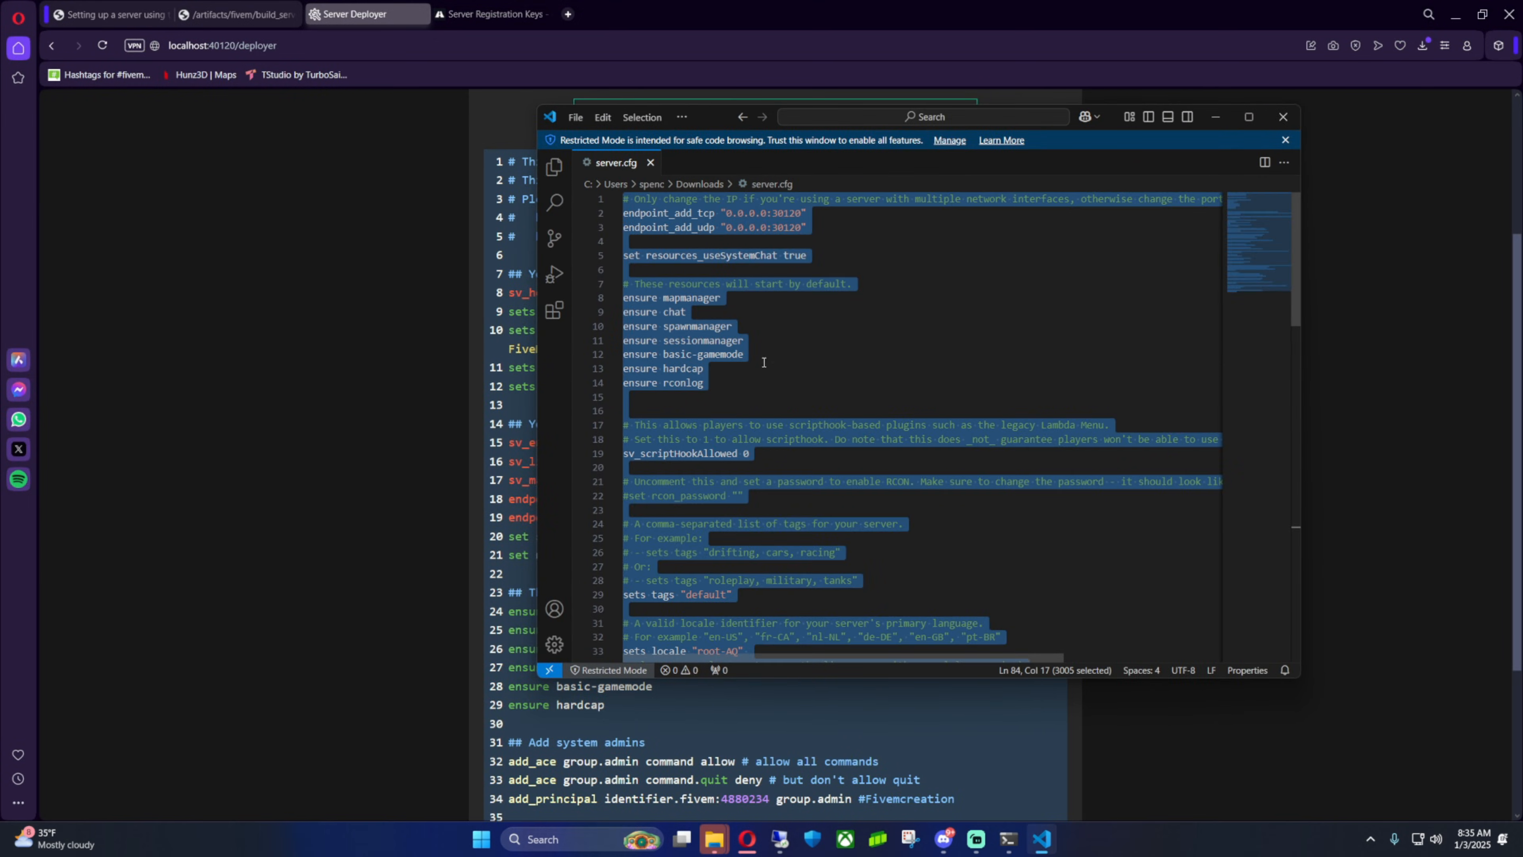
click(1216, 116)
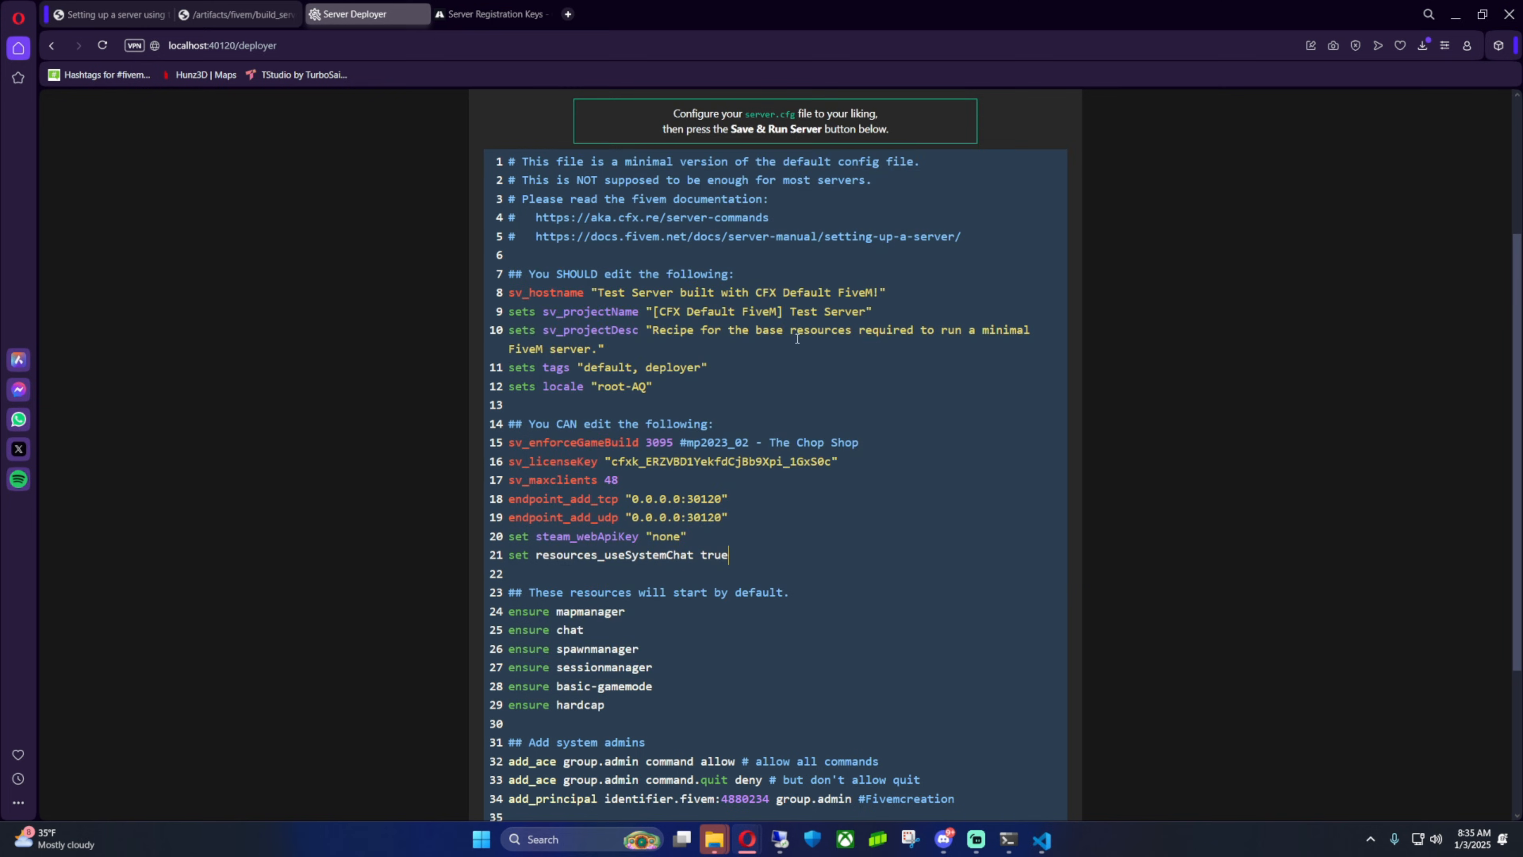
key(ctrl+a)
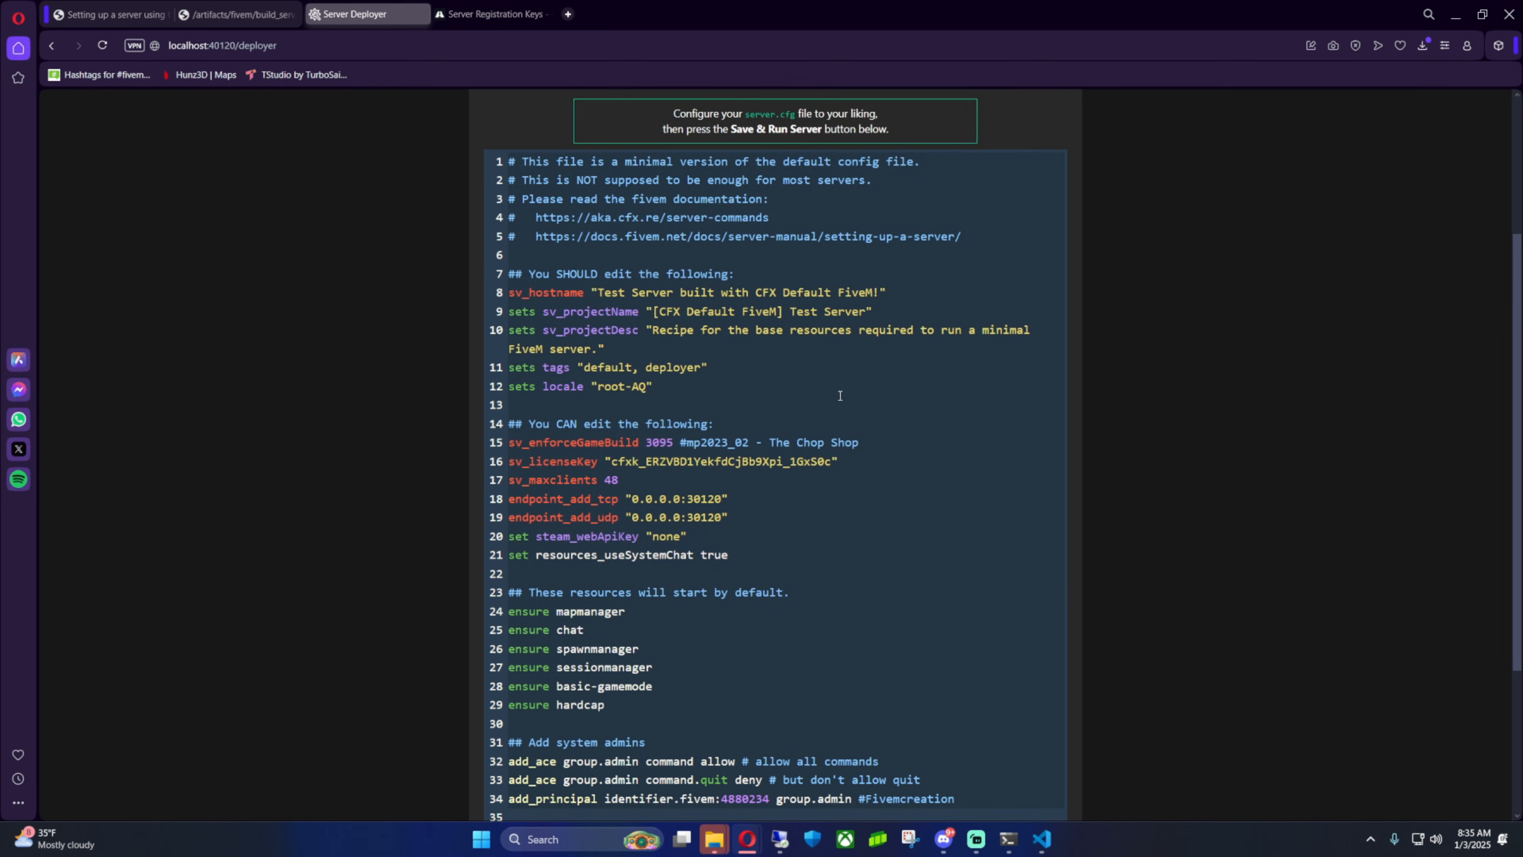
key(ctrl+v)
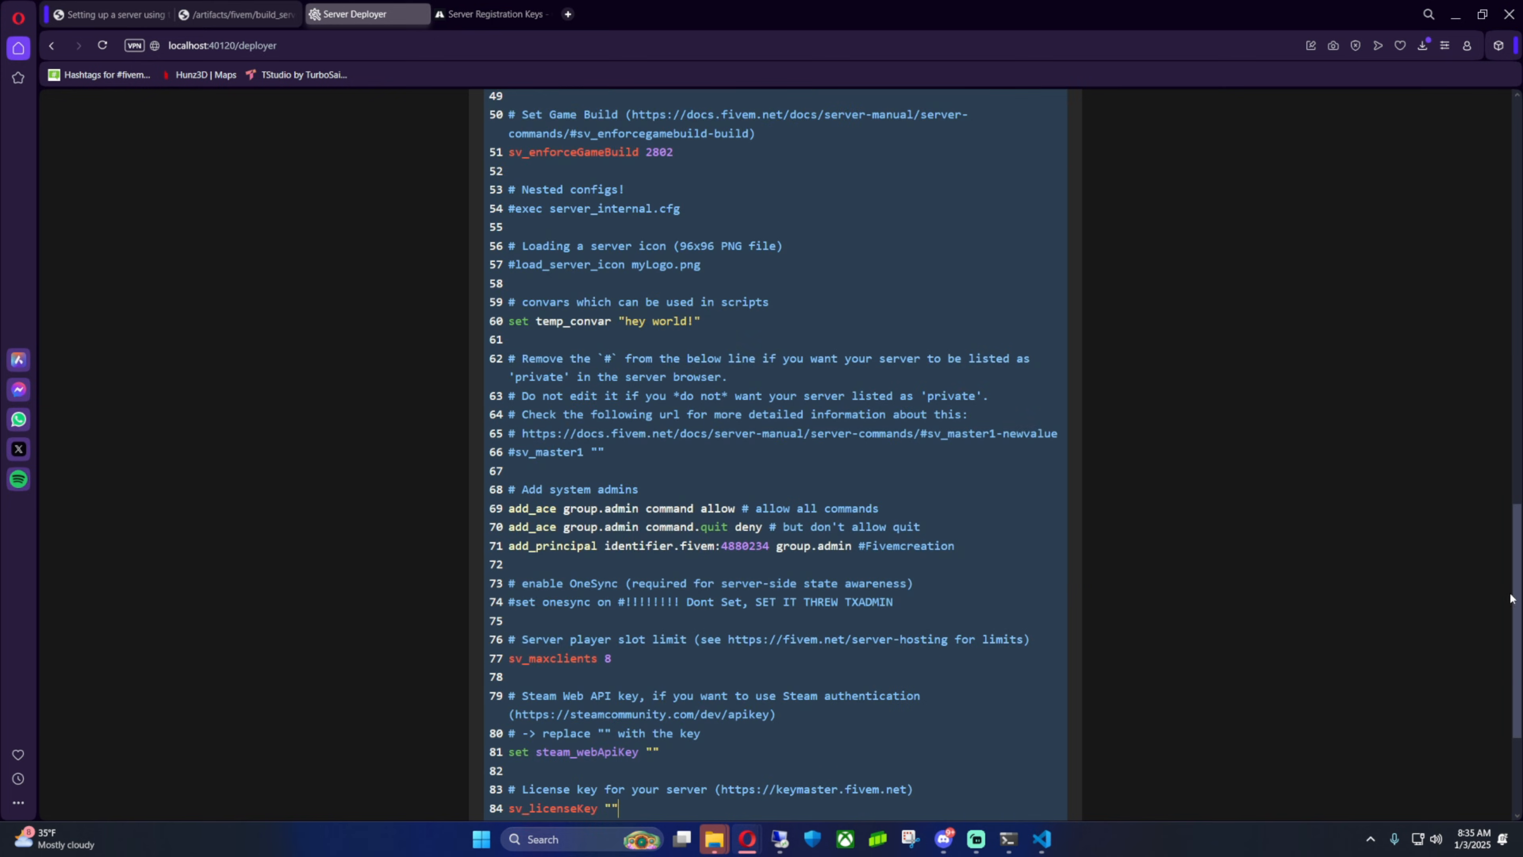
Copy the Test Server registration key and paste it as the sv_licenseKey value
drag(1510, 598, 1410, 701)
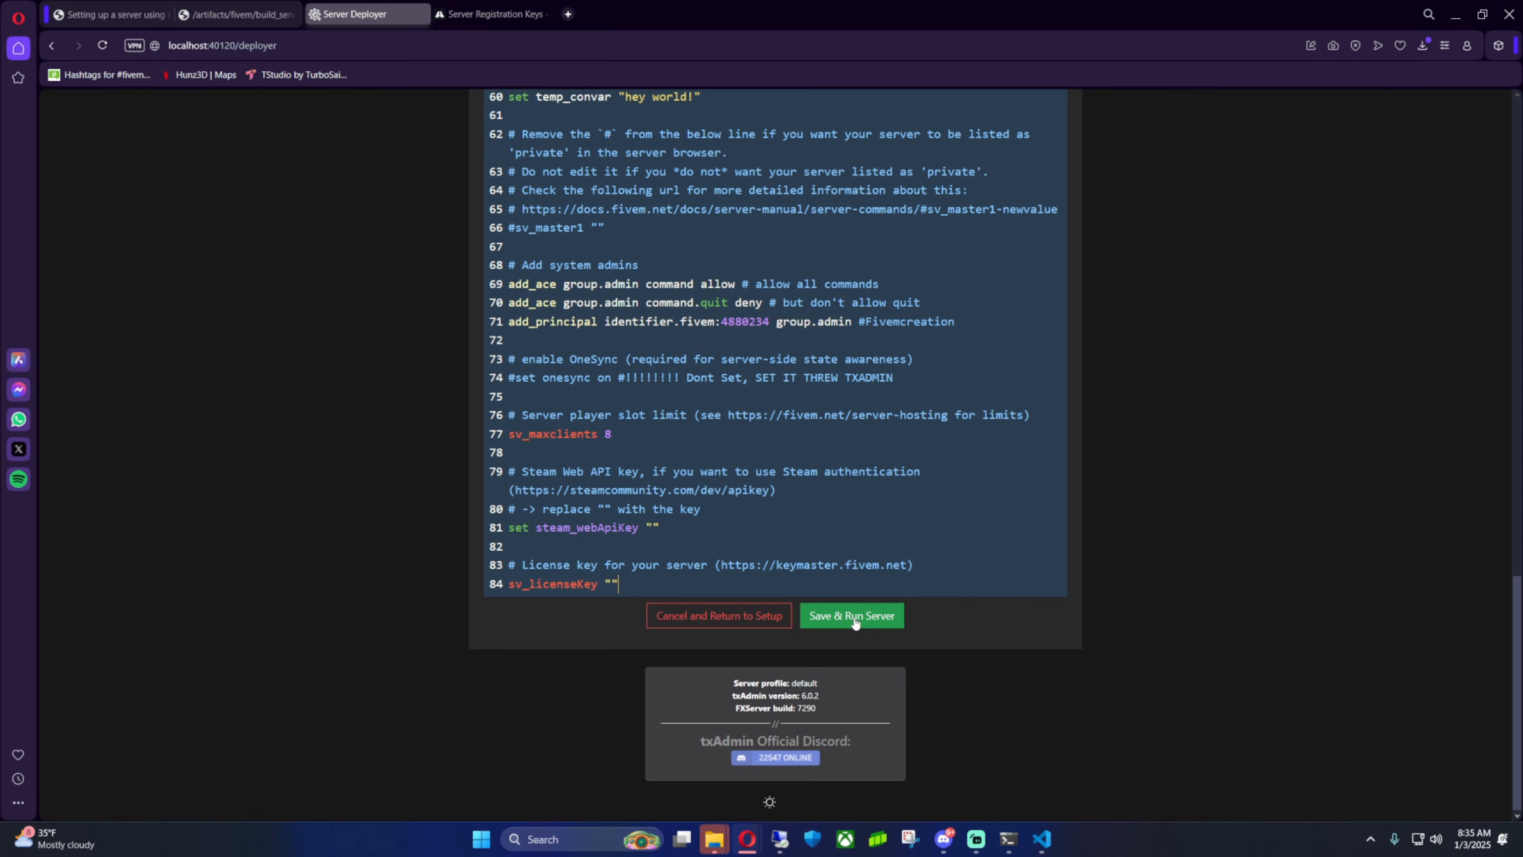
click(489, 18)
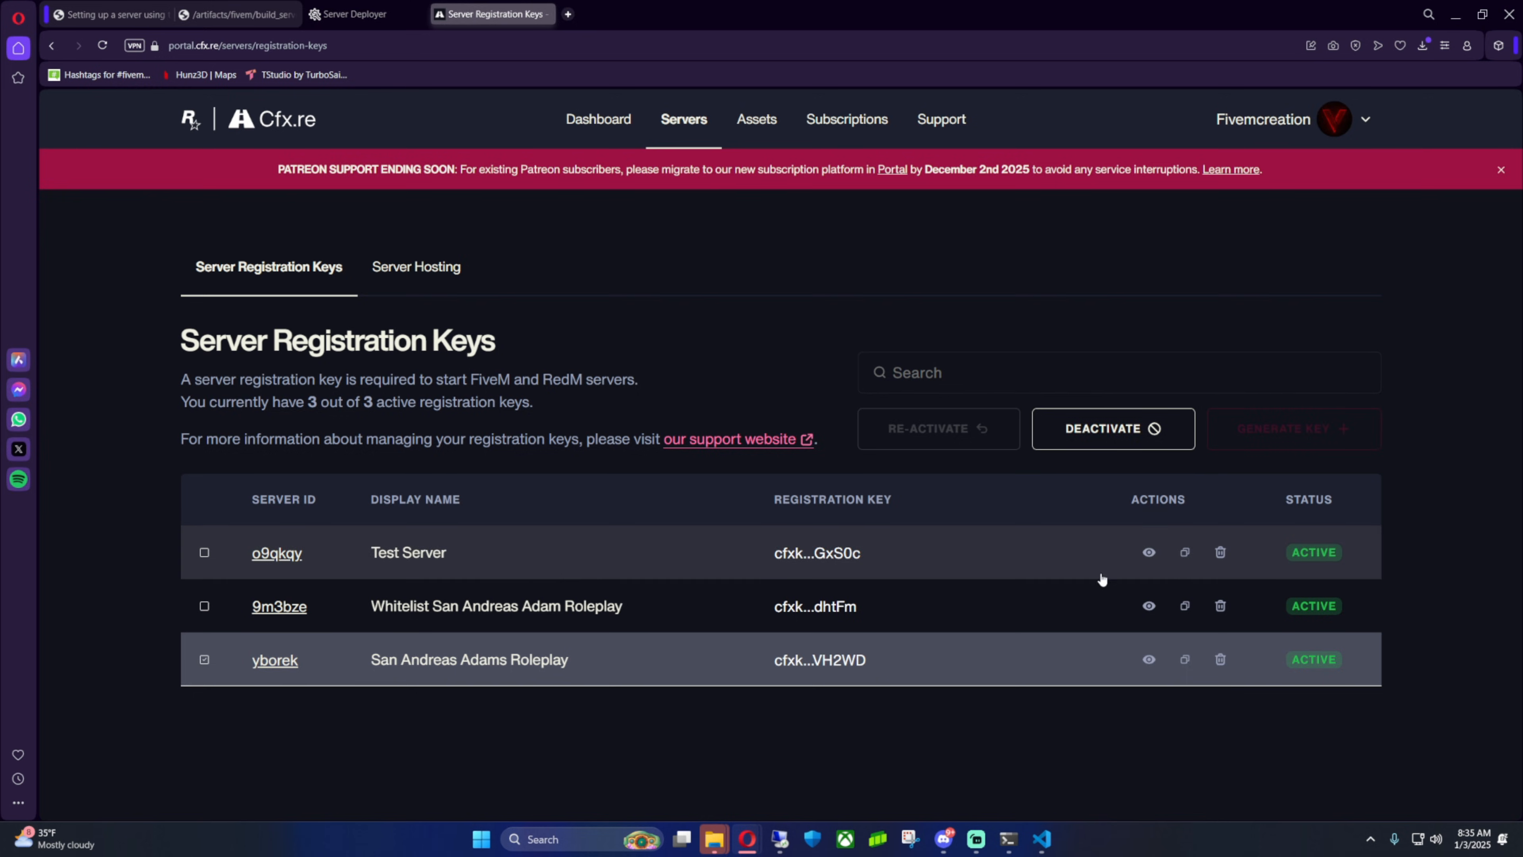
click(1186, 553)
click(414, 15)
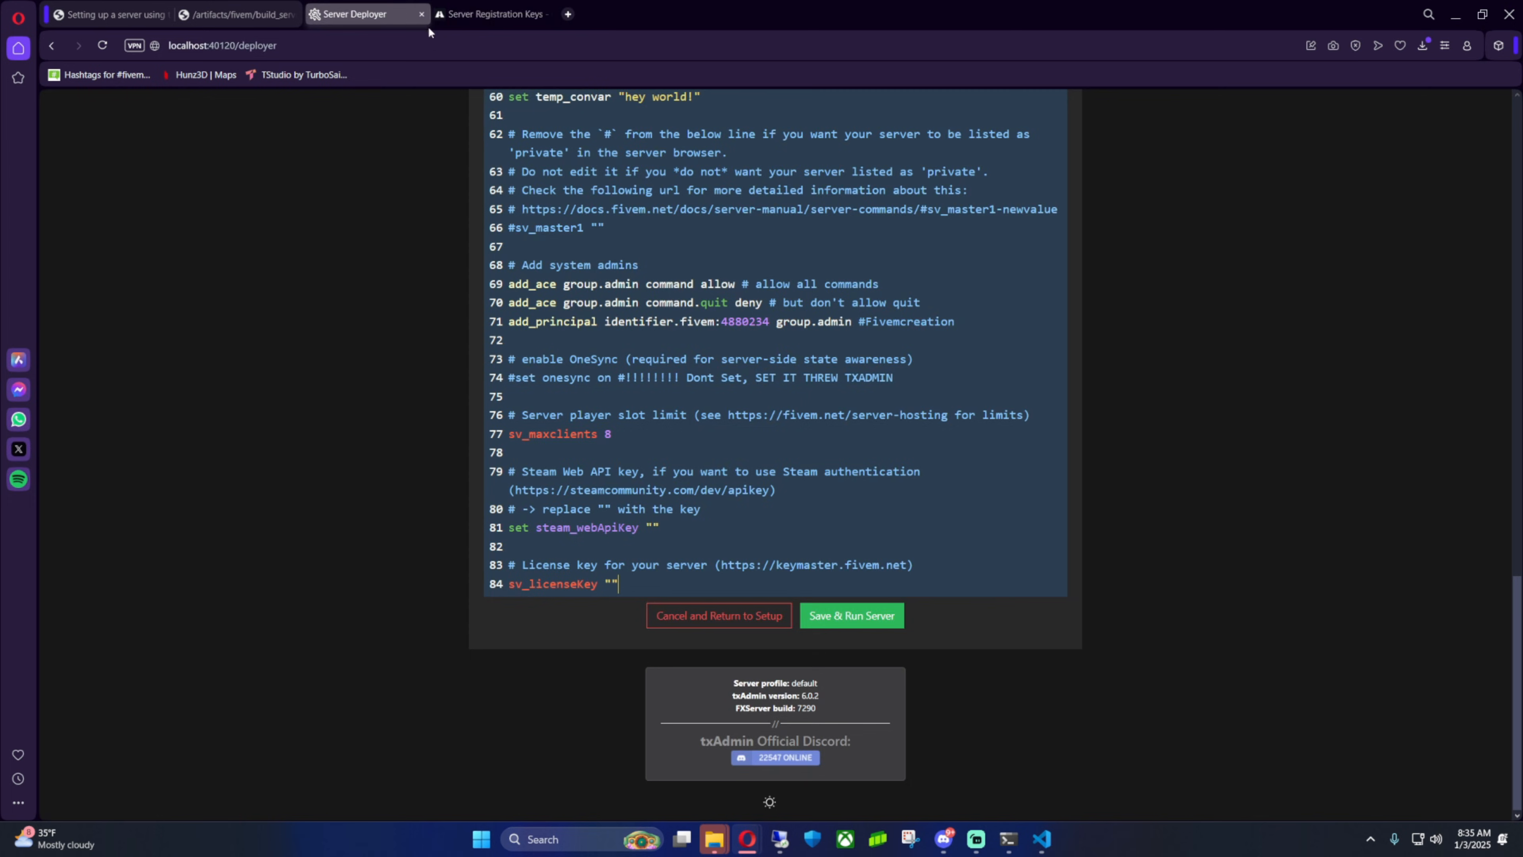
key(ctrl+v)
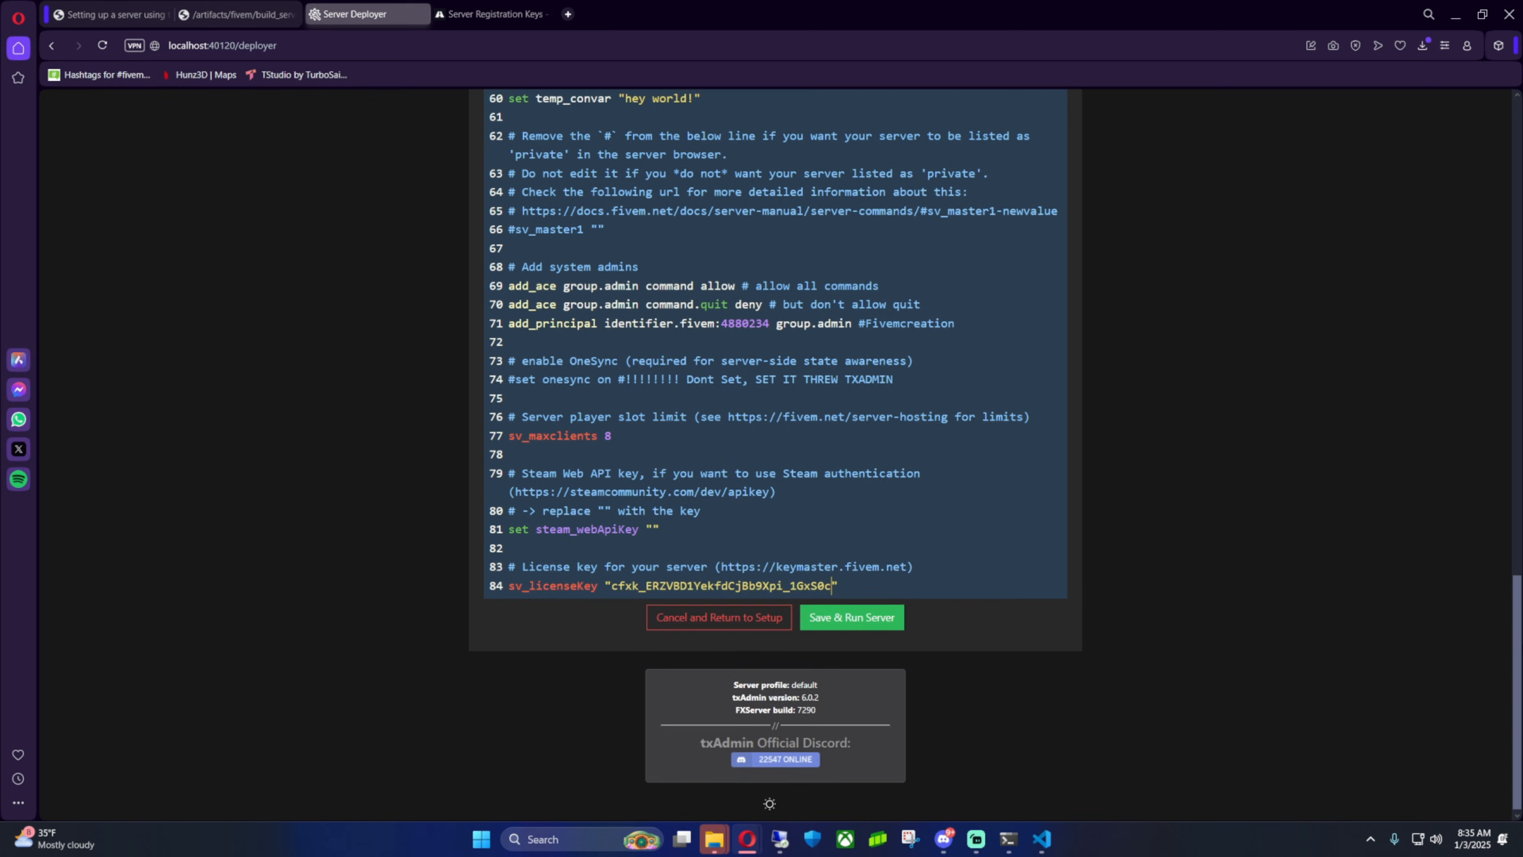
Review the pasted configuration and save and run the server
drag(1516, 655, 1302, 376)
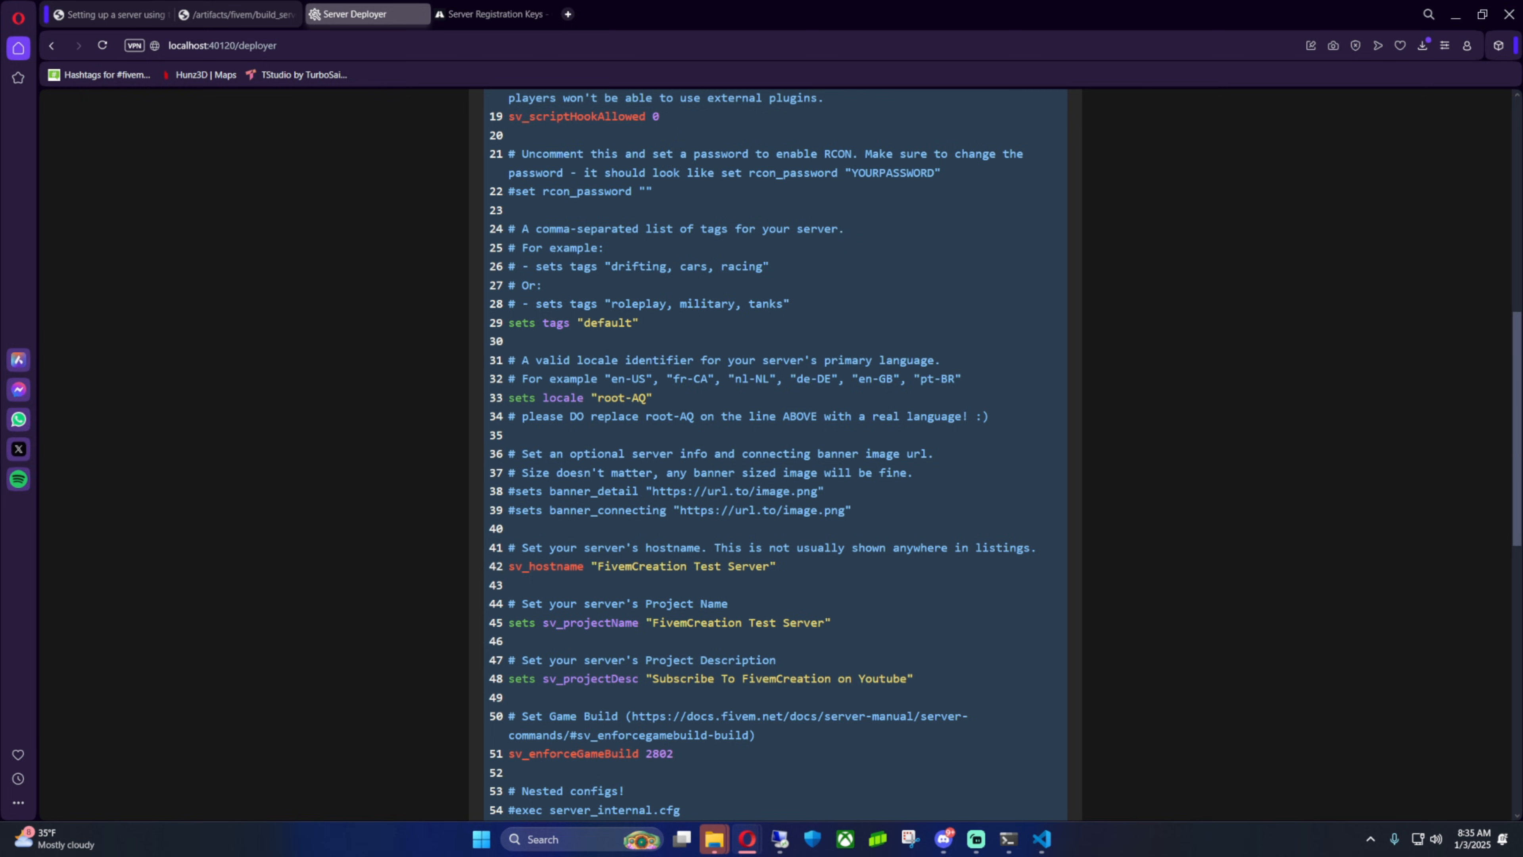
drag(1519, 450, 1290, 711)
click(858, 626)
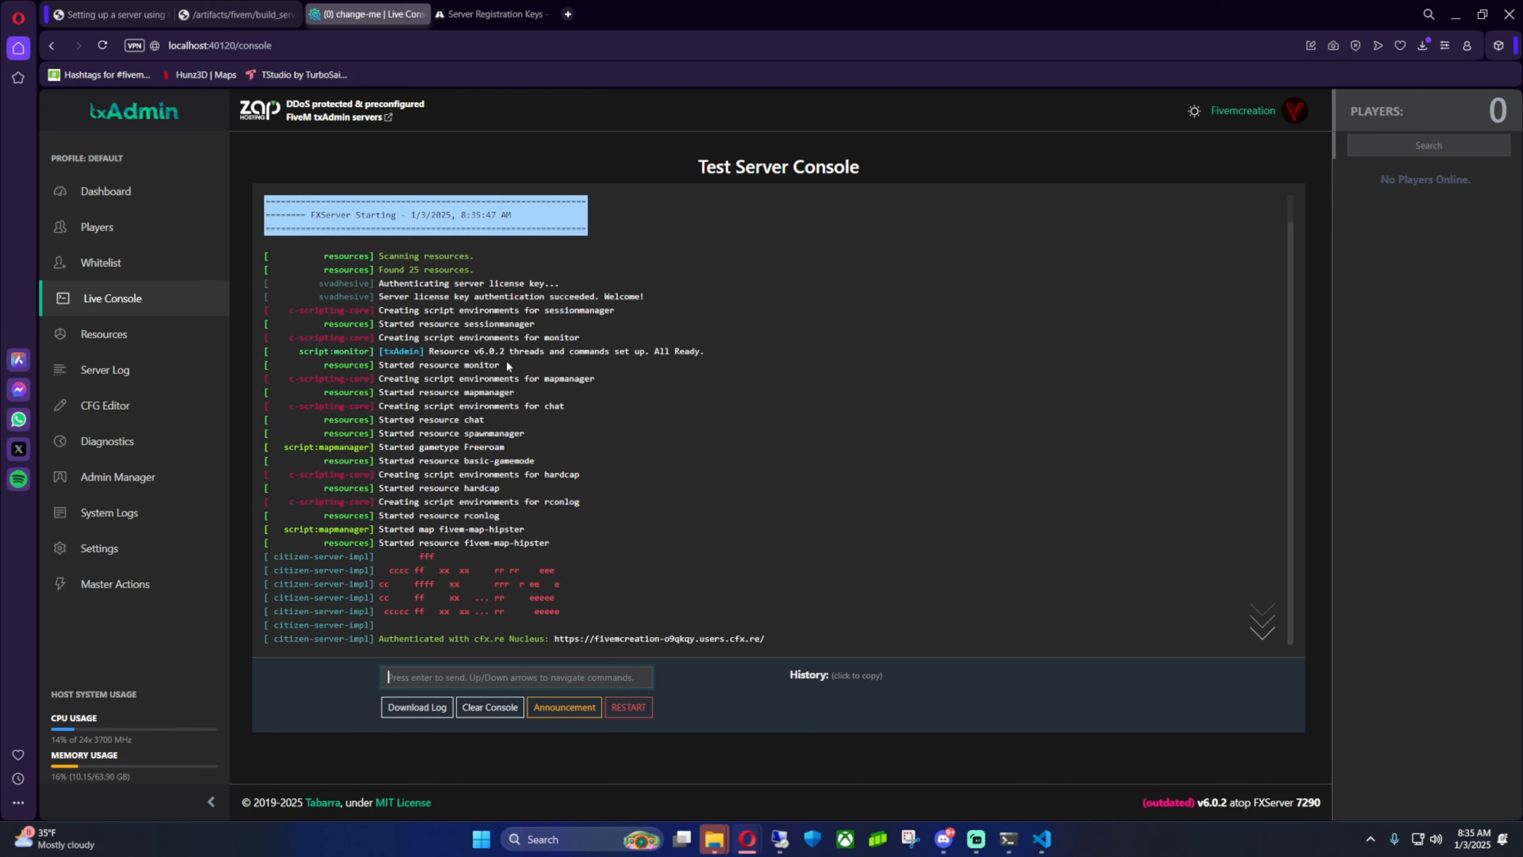
Close the open windows, including File Explorer and the FXServer console
click(1459, 20)
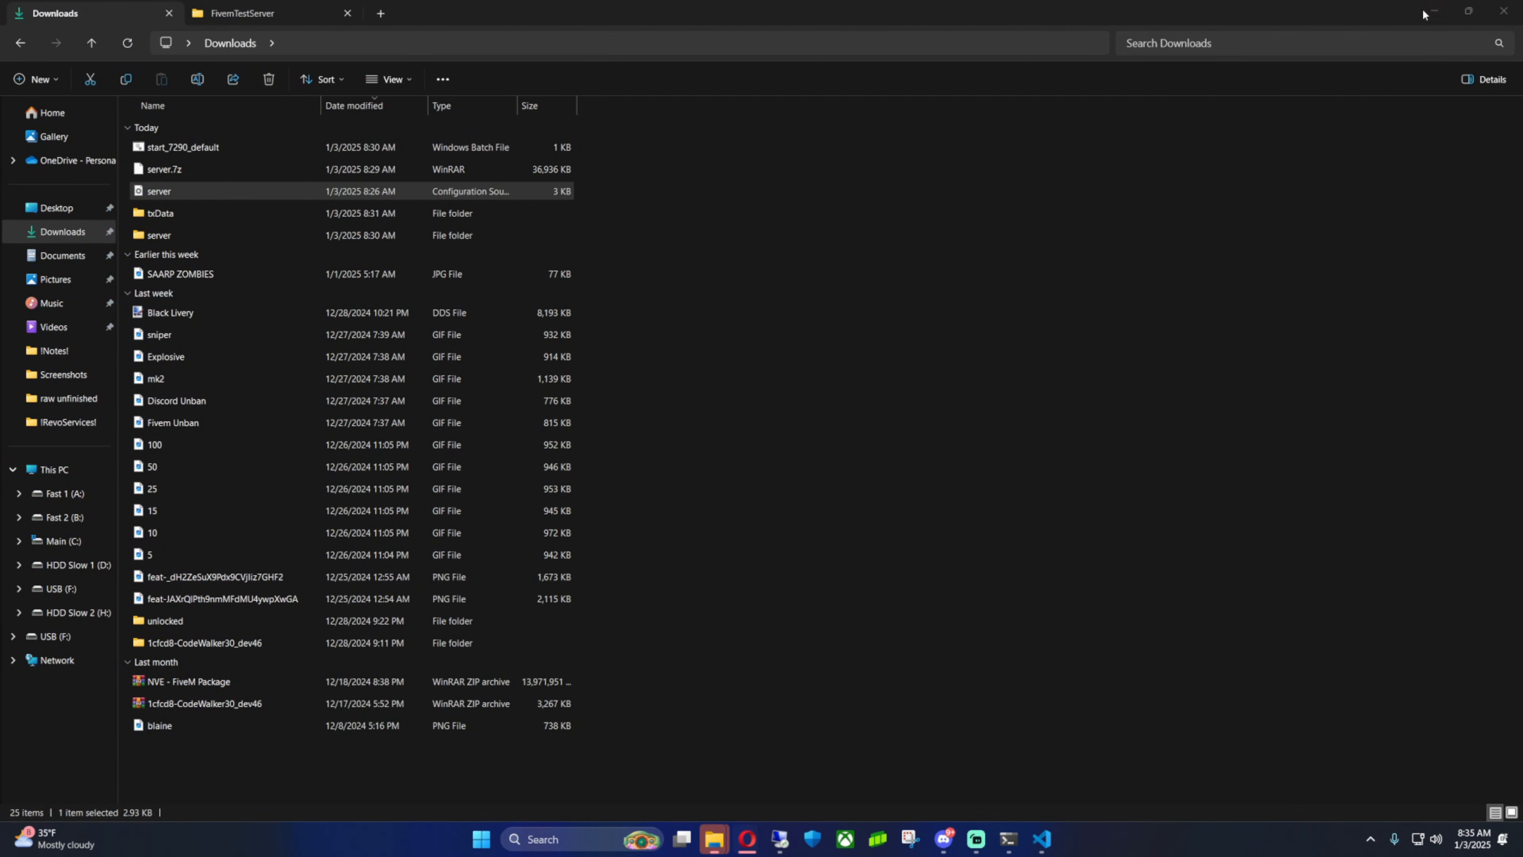
key(ctrl+w)
click(1505, 11)
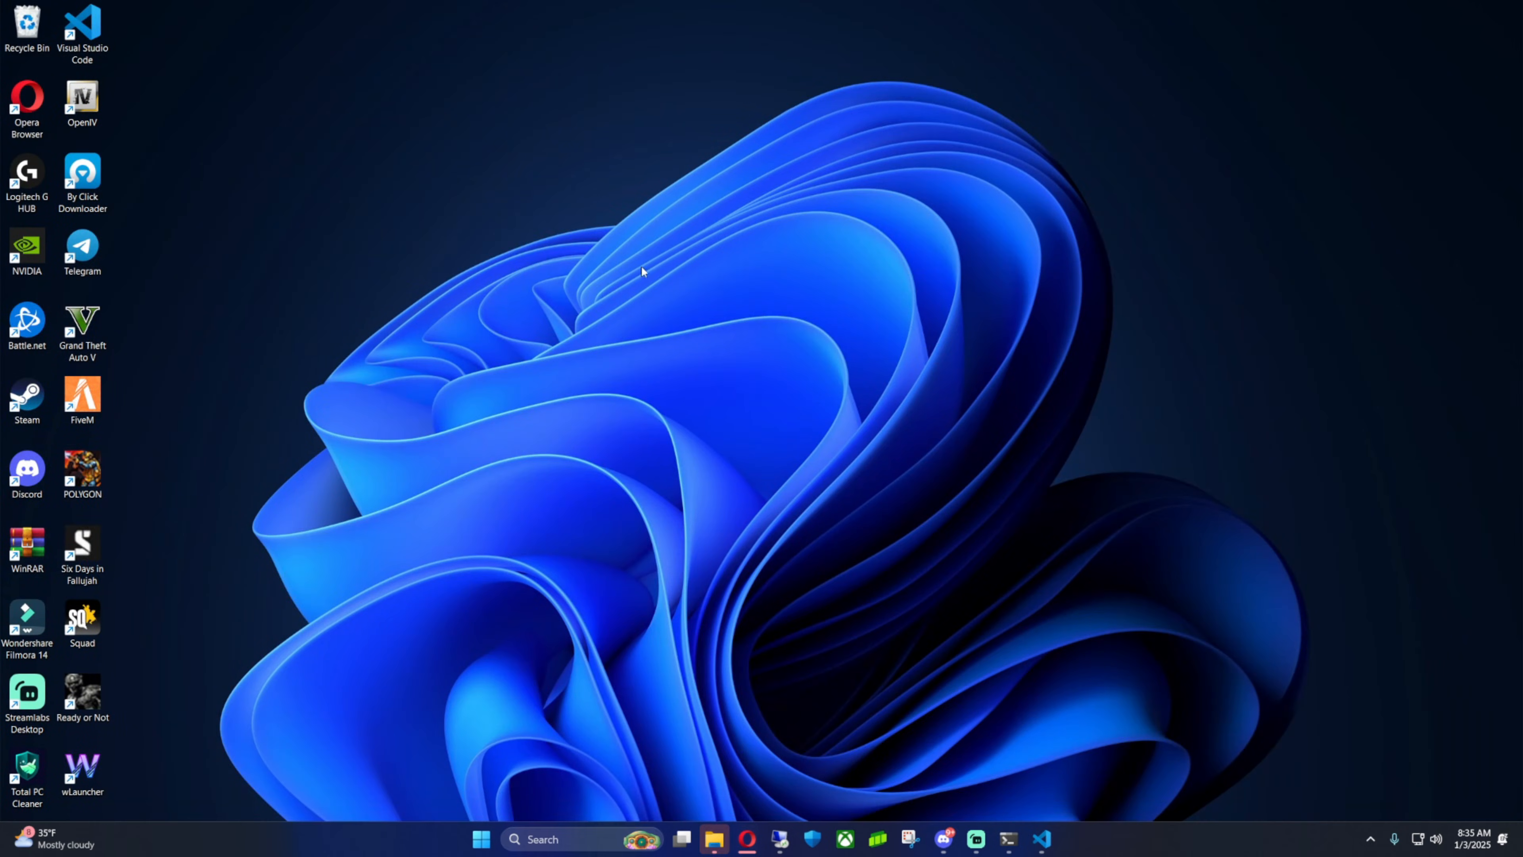
right_click(645, 267)
click(704, 331)
click(1023, 838)
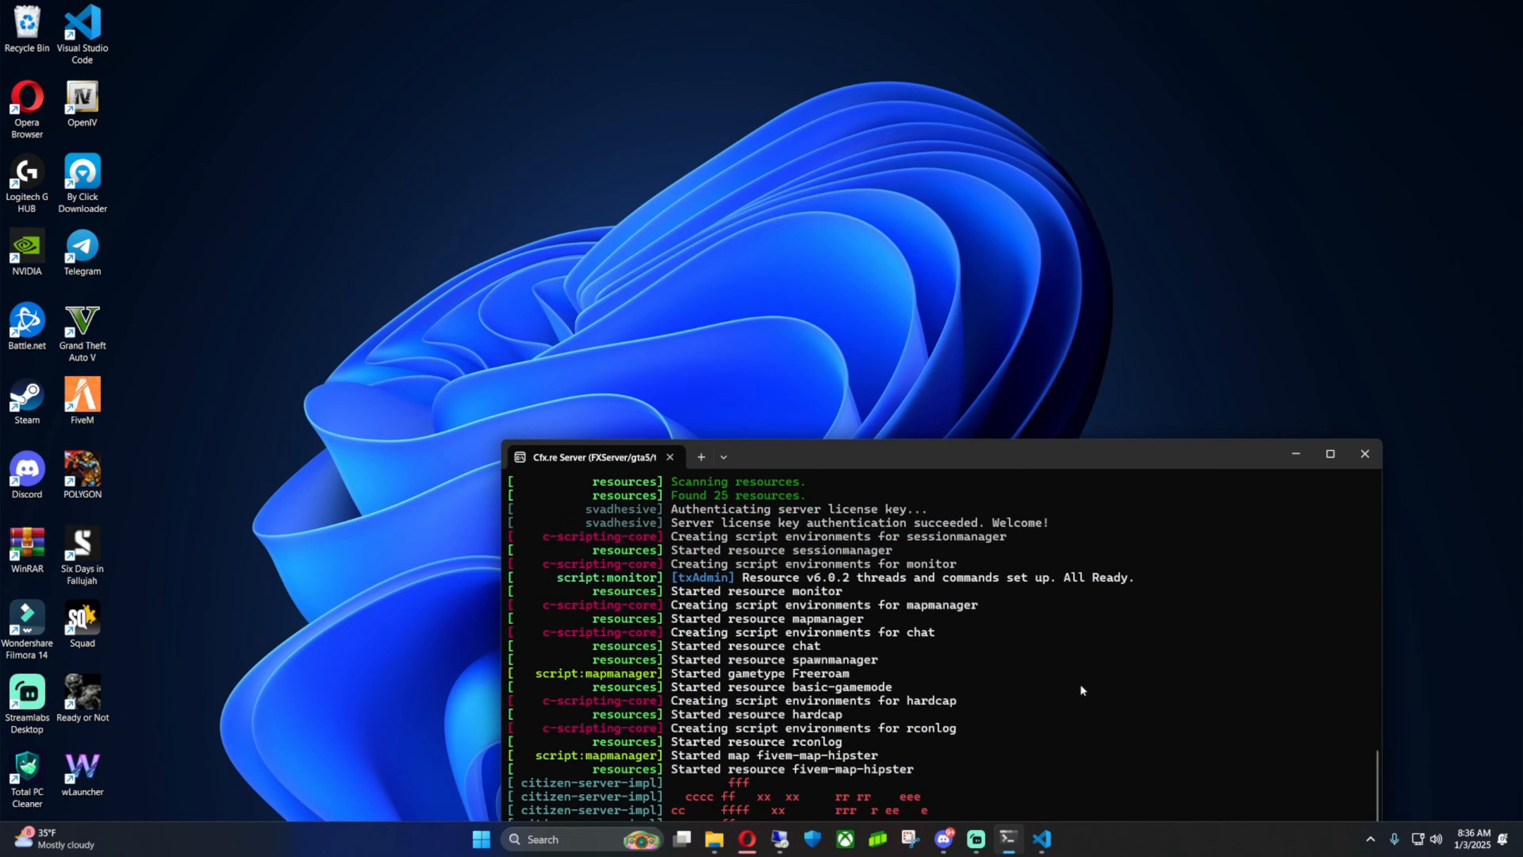
click(1350, 459)
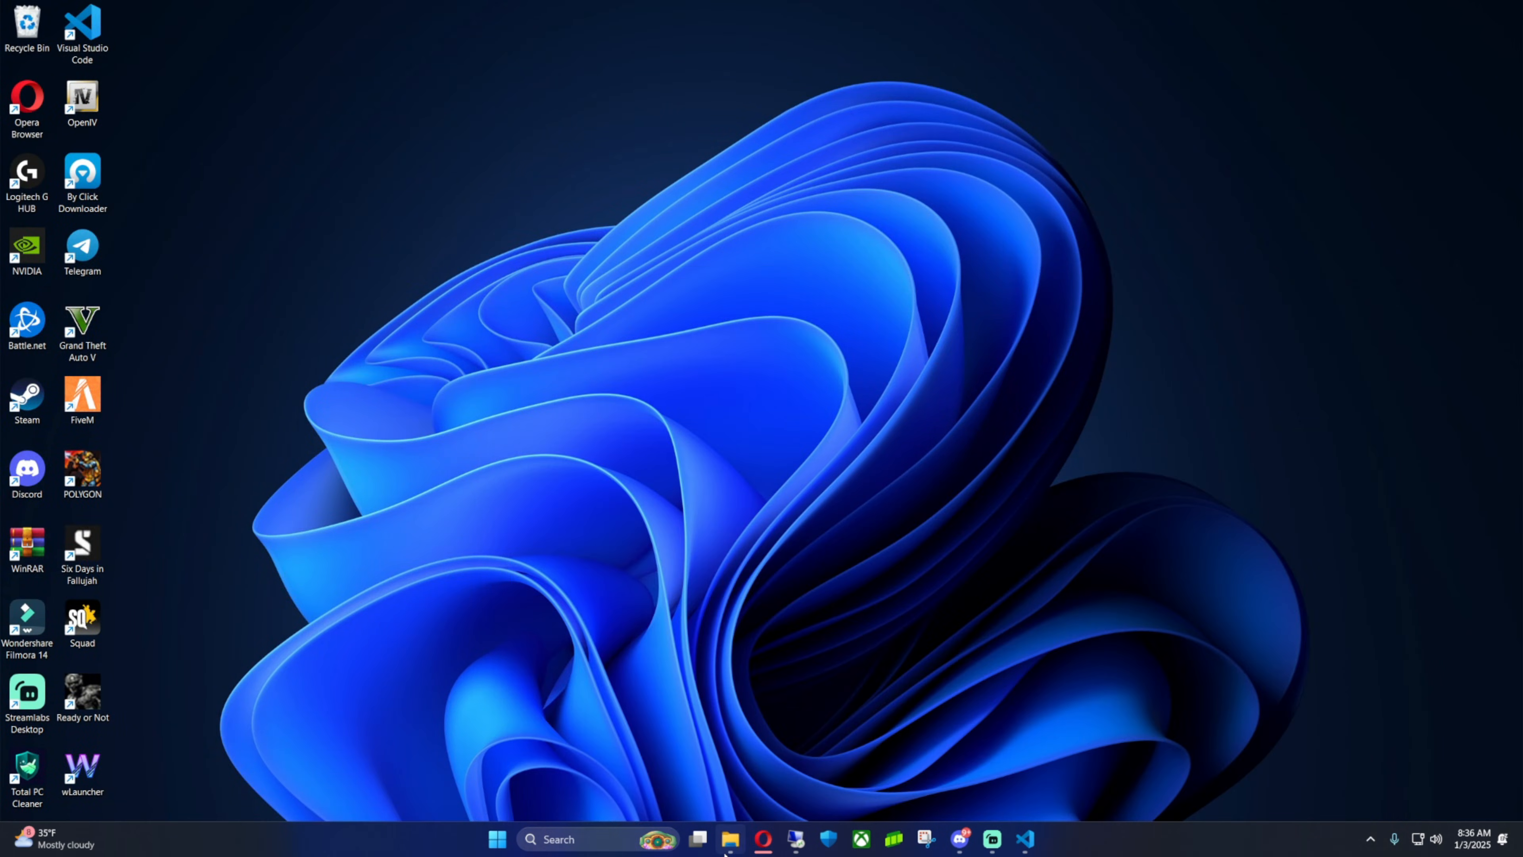
Delete the start_7290_default batch file and server.7z archive from the Downloads folder
click(729, 839)
click(347, 13)
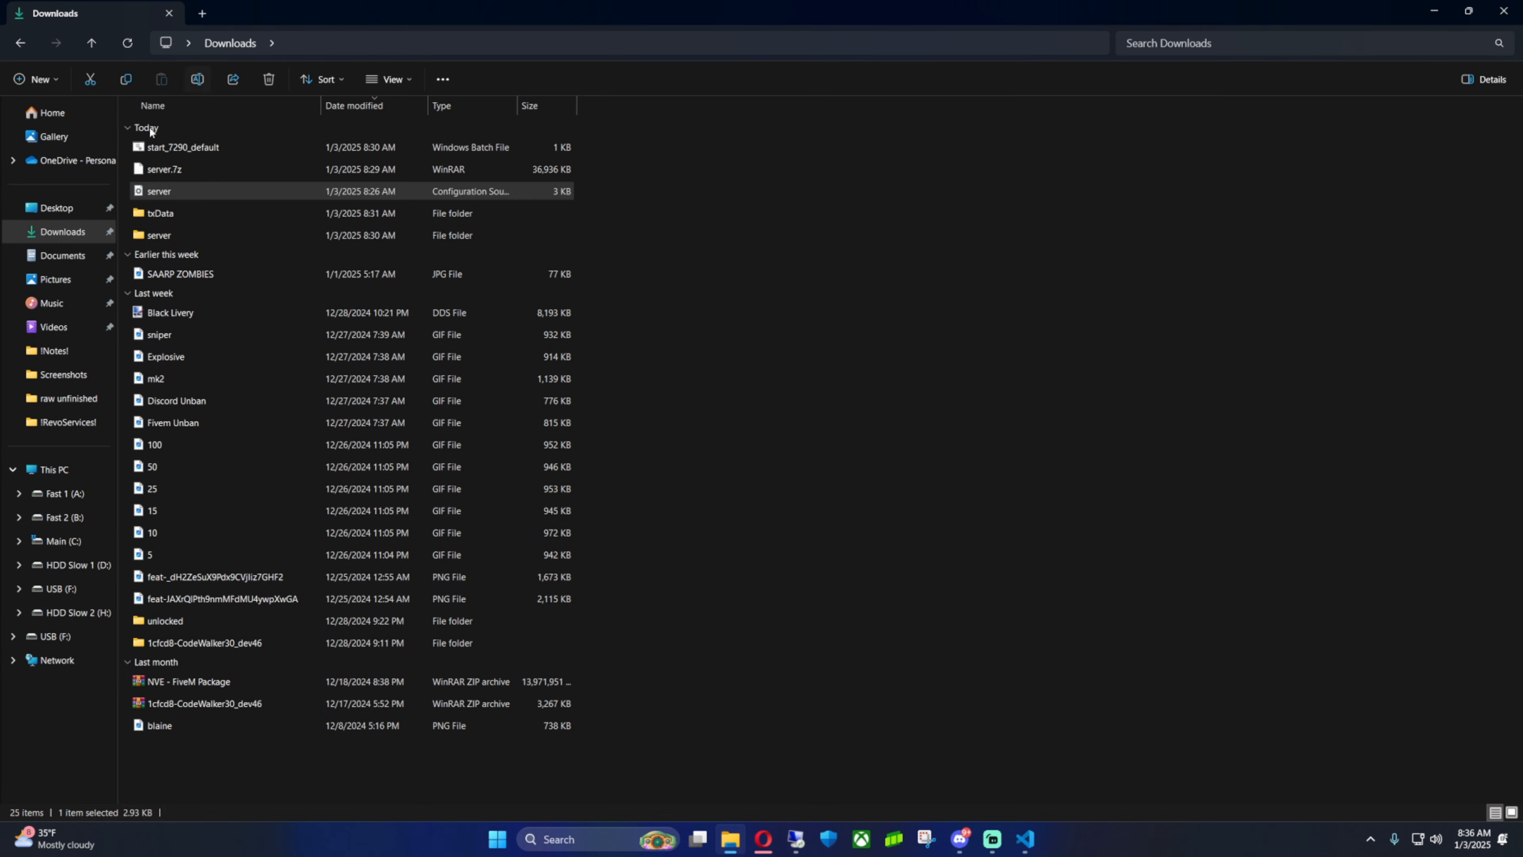
click(62, 232)
drag(529, 20, 434, 121)
click(336, 257)
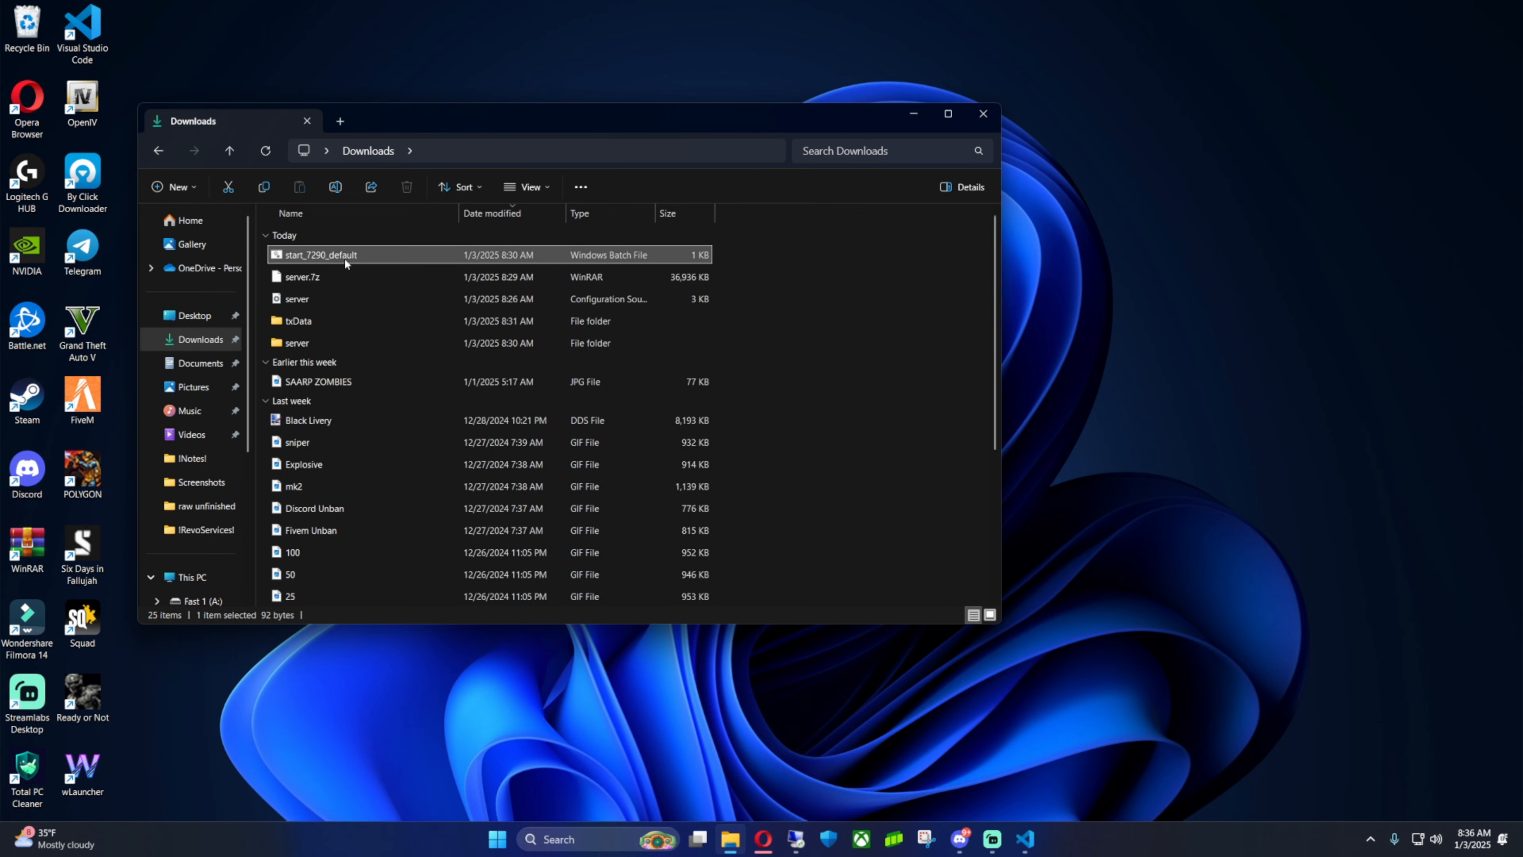
ctrl+click(321, 280)
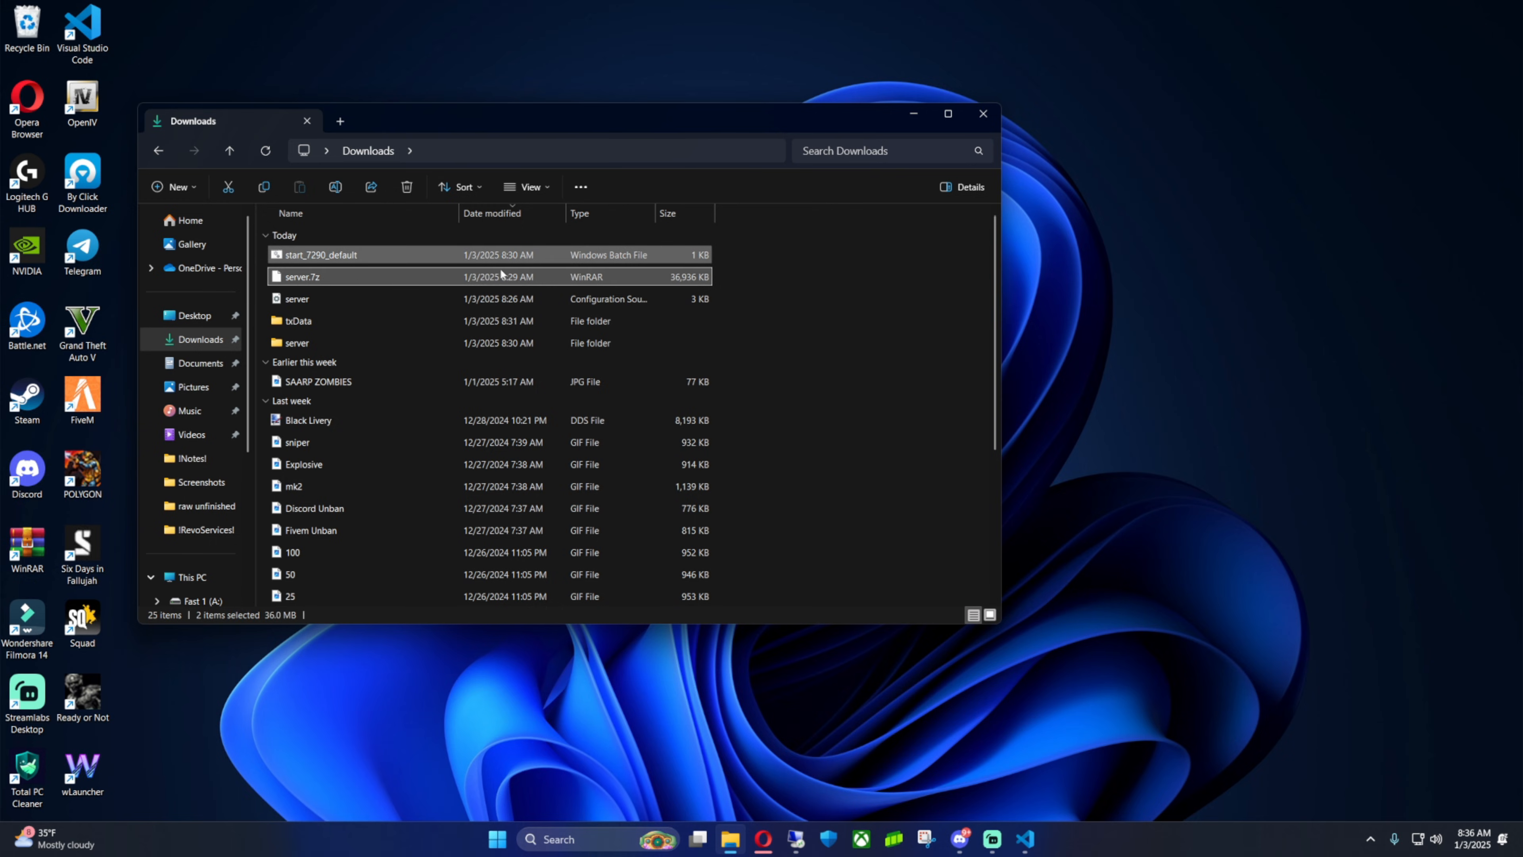
key(Delete)
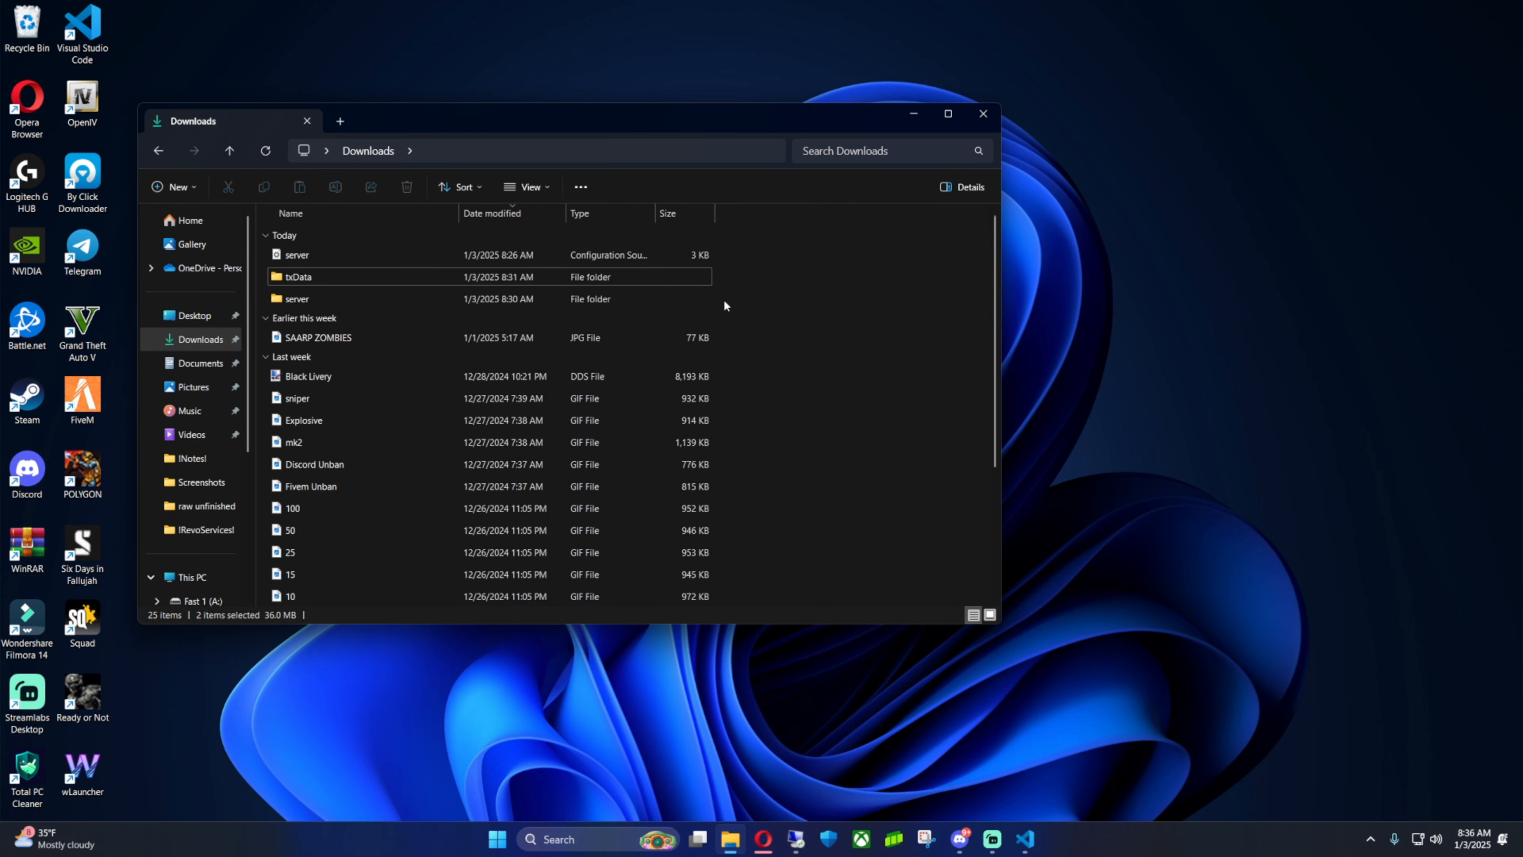
Move the txData and server folders from Downloads onto the desktop
drag(765, 299, 630, 275)
drag(355, 275, 1181, 342)
drag(795, 123, 1217, 176)
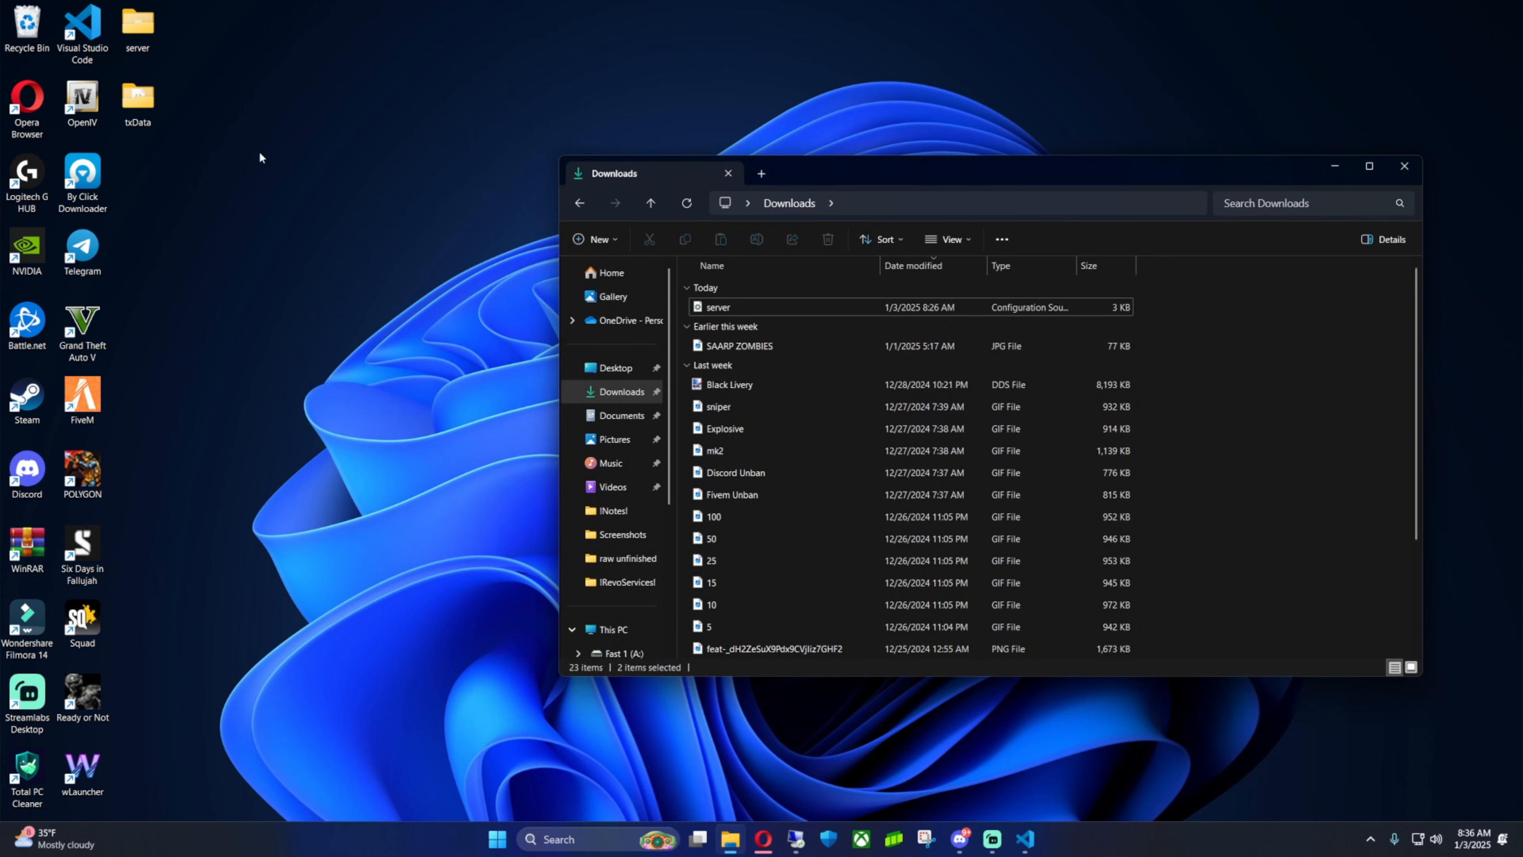
drag(259, 151, 518, 392)
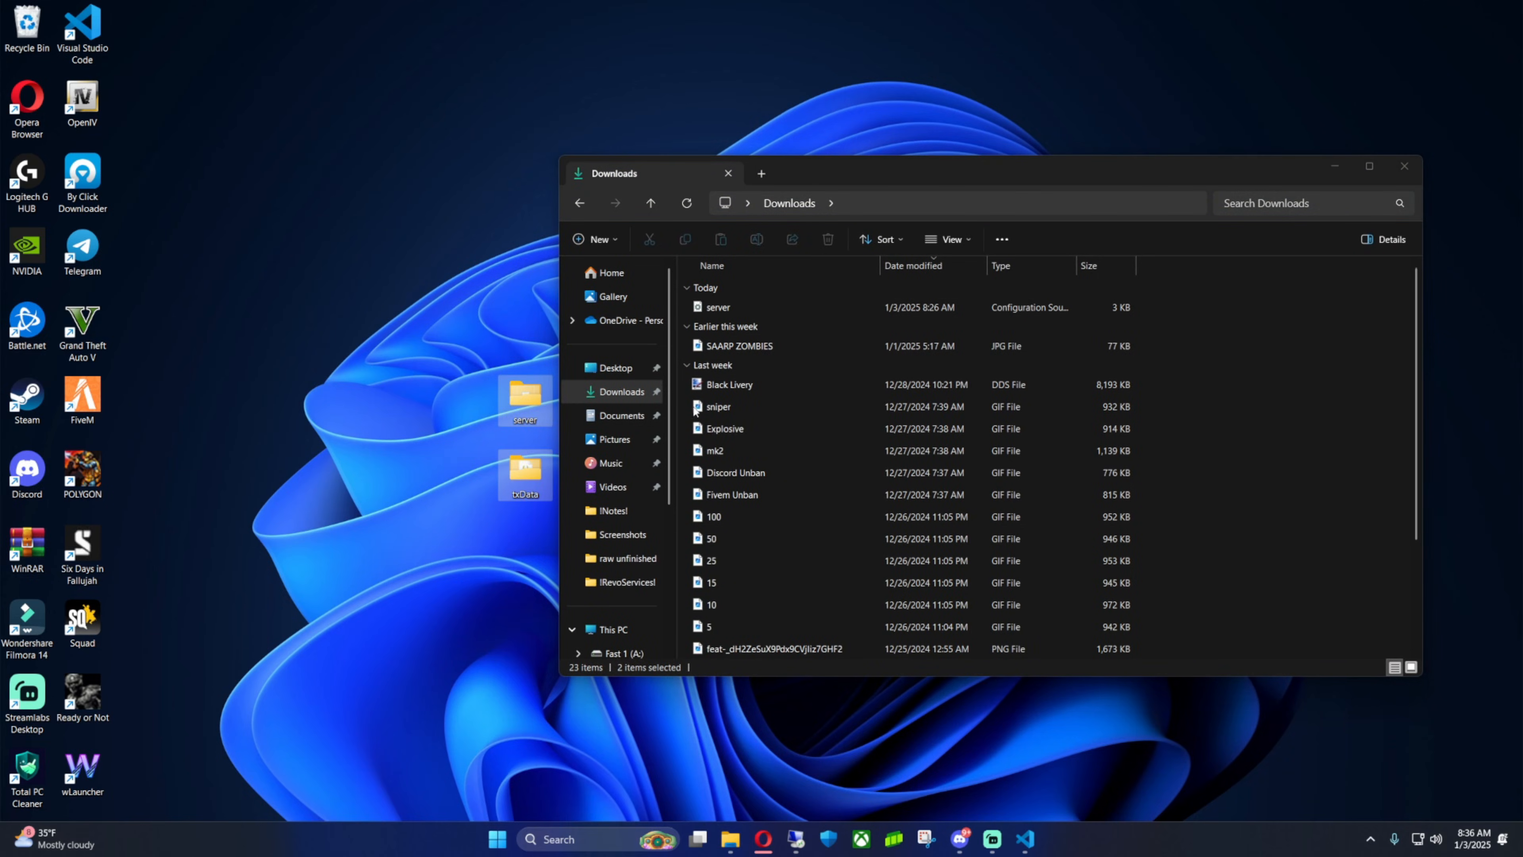
drag(846, 163, 836, 179)
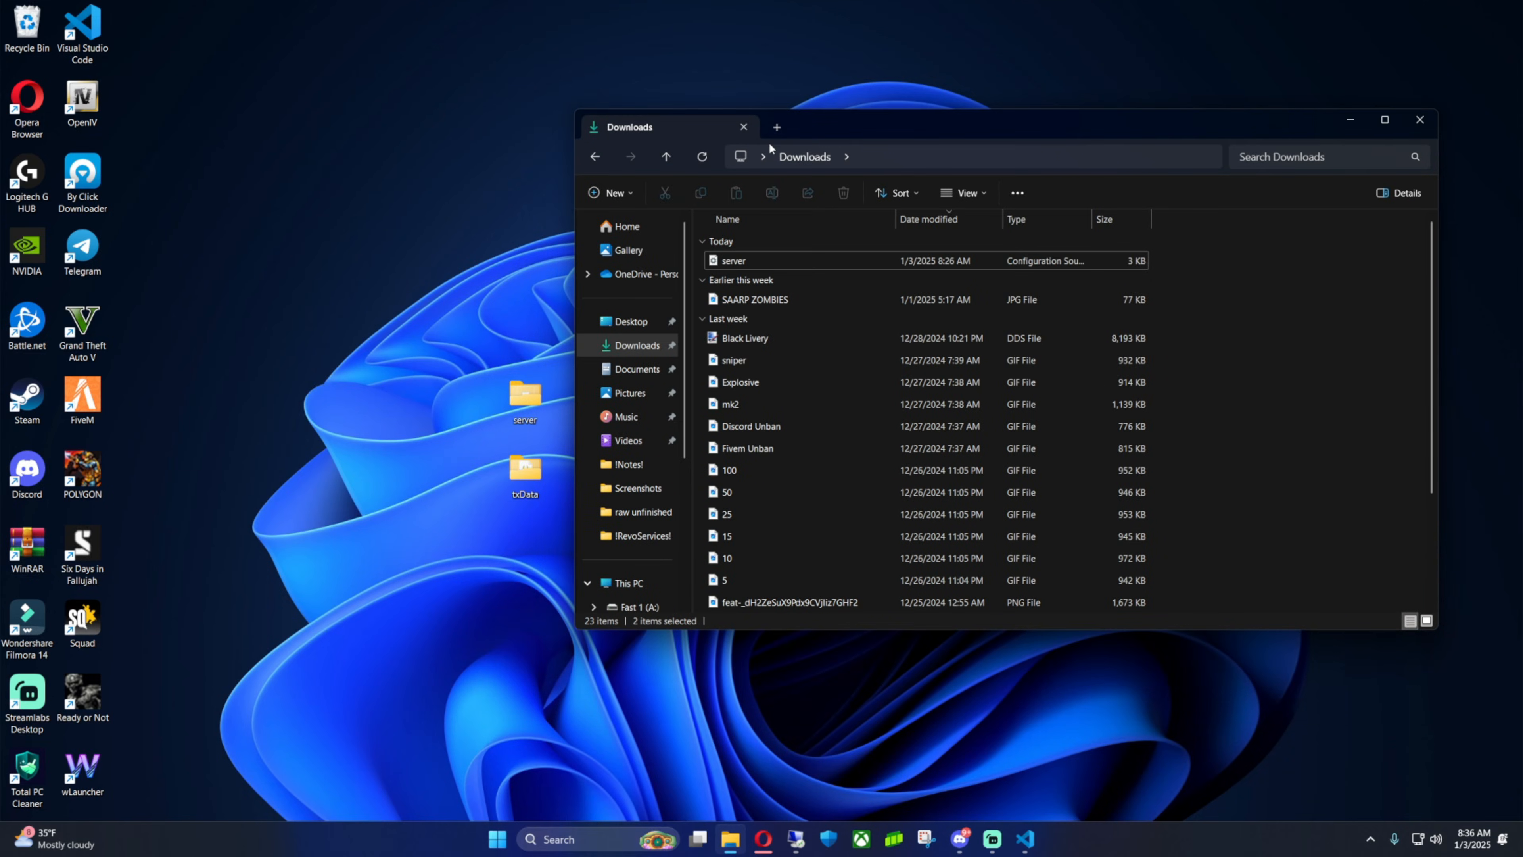
Create a shortcut to the FivemTestServer folder on drive Fast 1 (A:) and place it on the desktop
drag(685, 321, 686, 470)
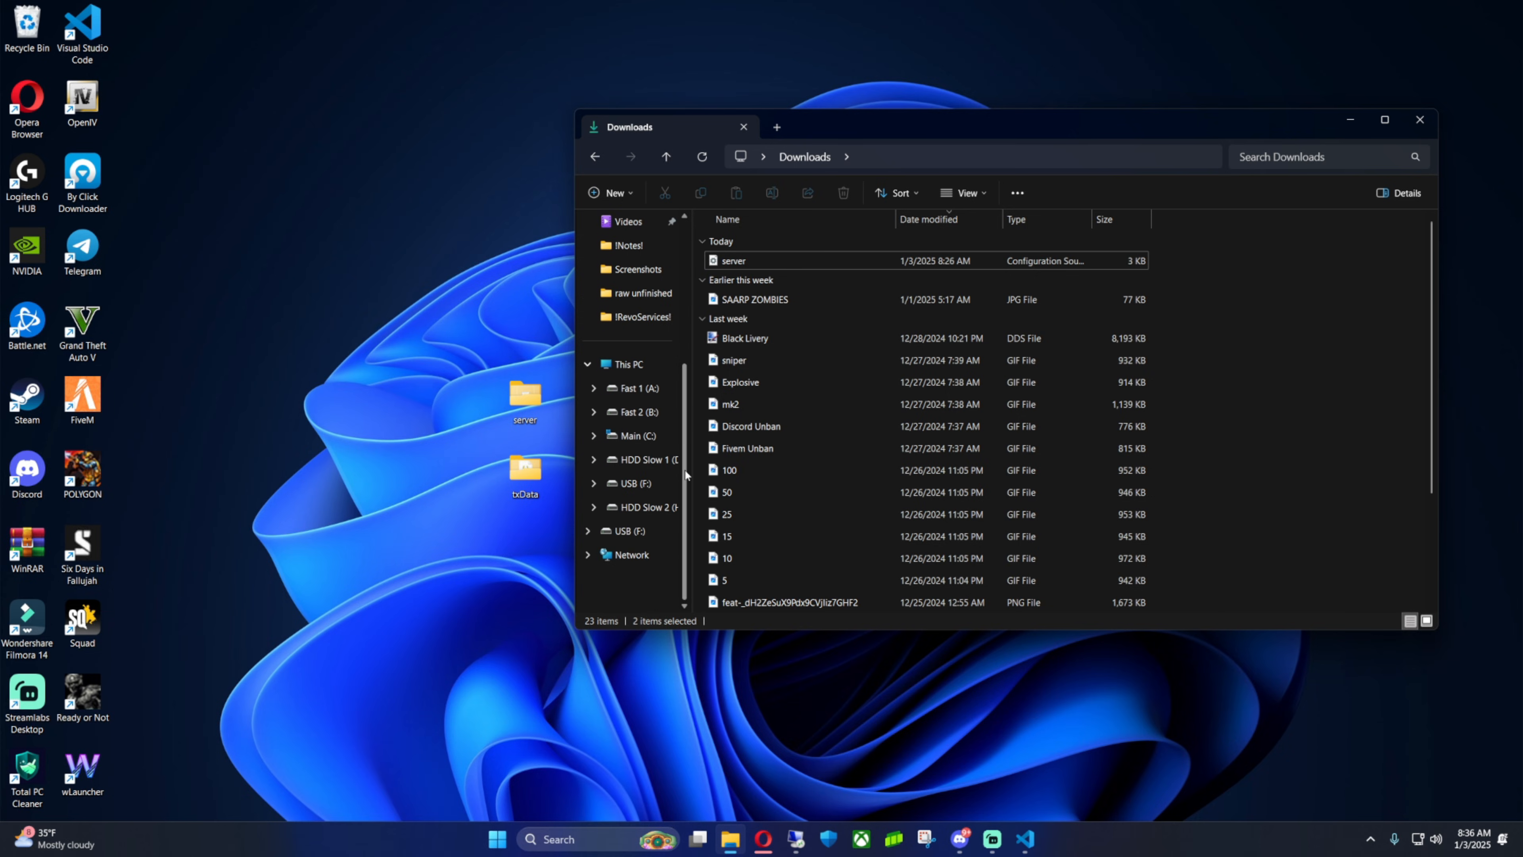
click(639, 389)
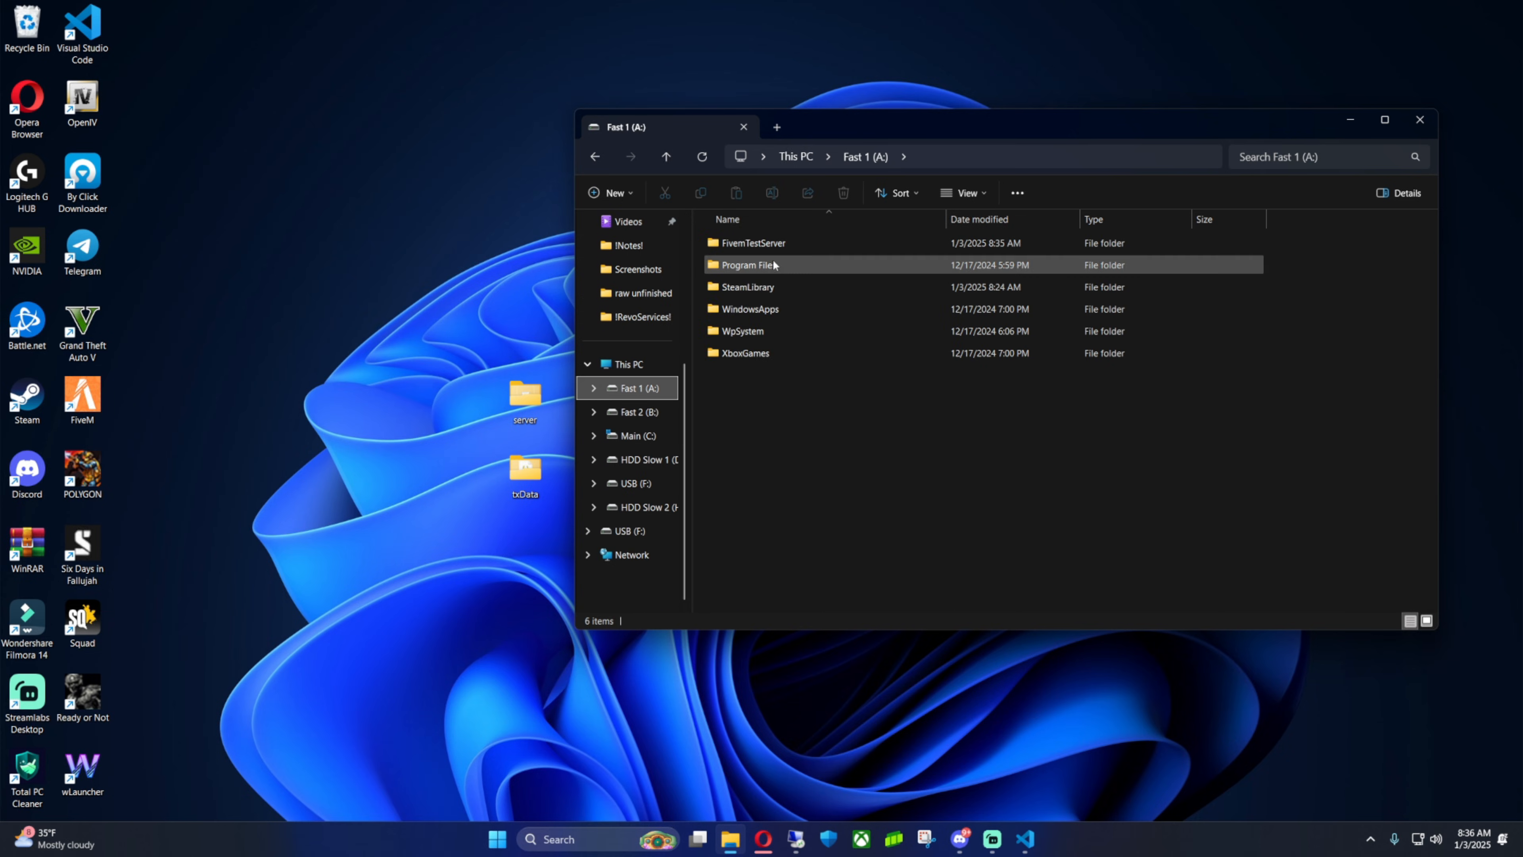
double_click(753, 243)
click(859, 157)
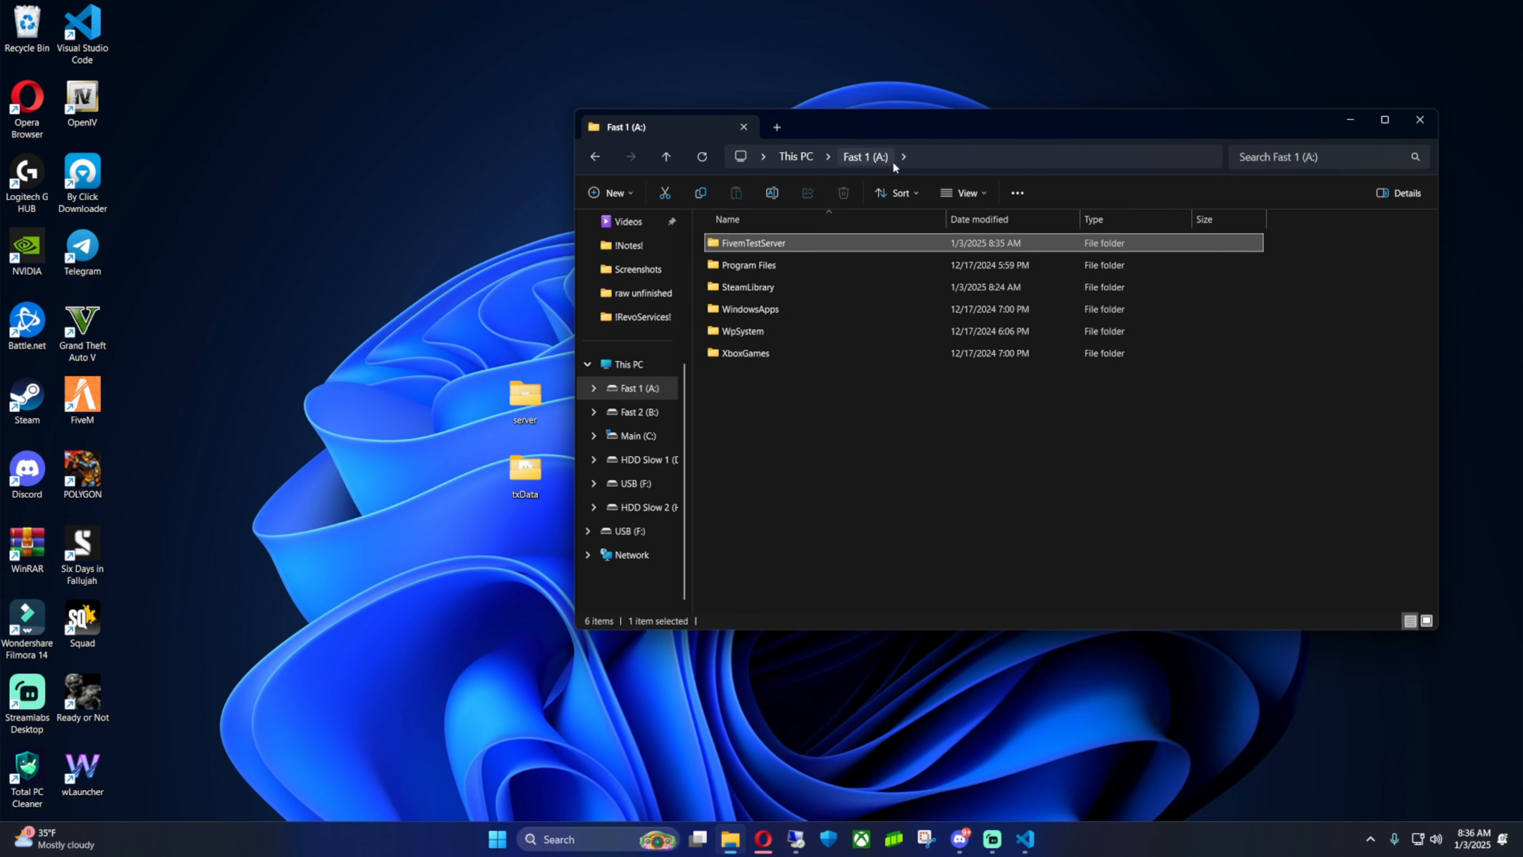
right_click(768, 244)
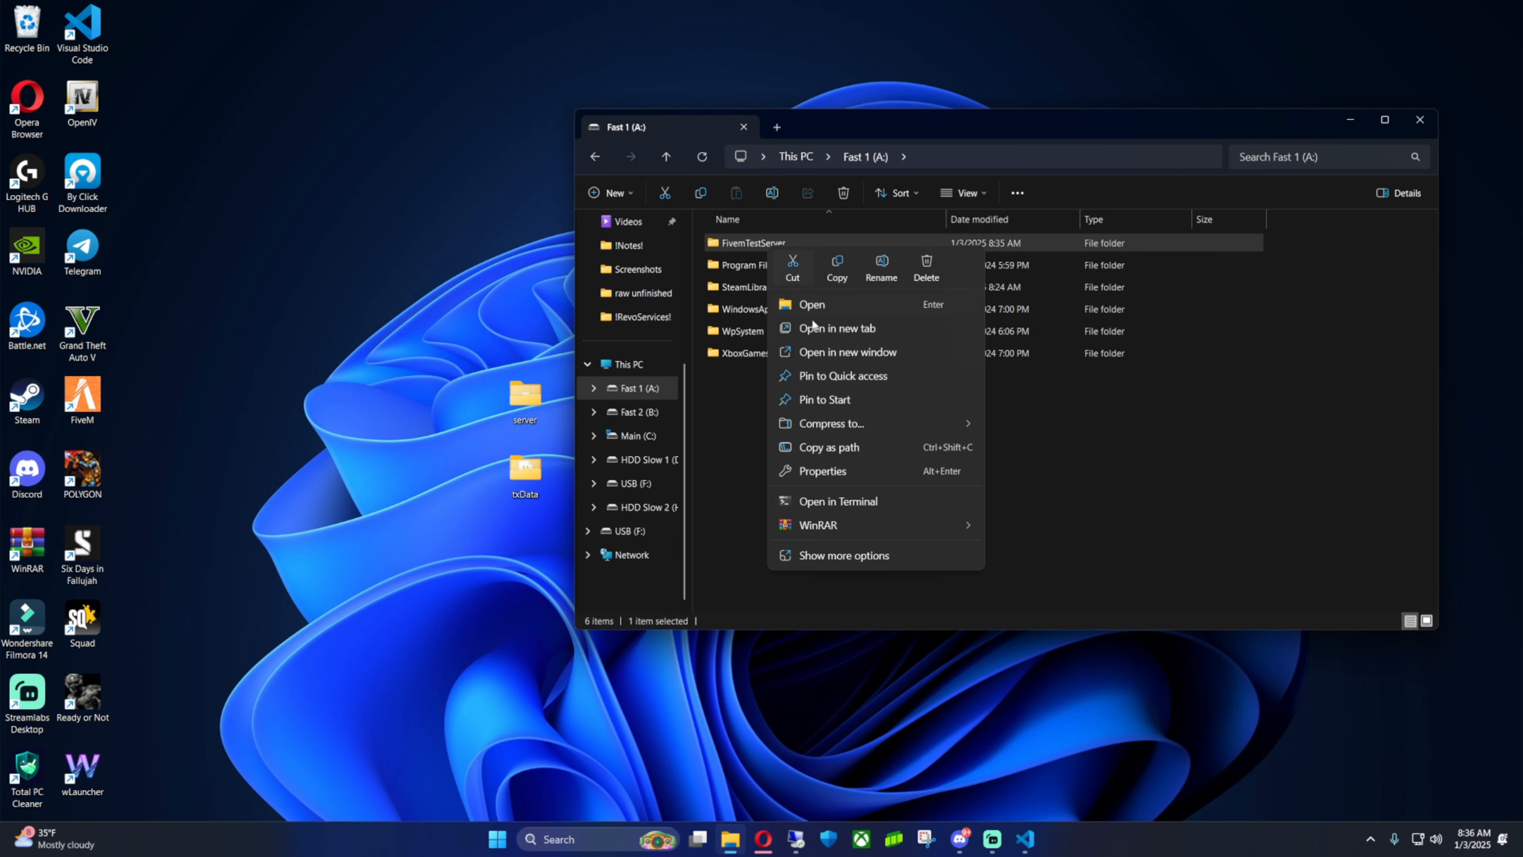
click(853, 556)
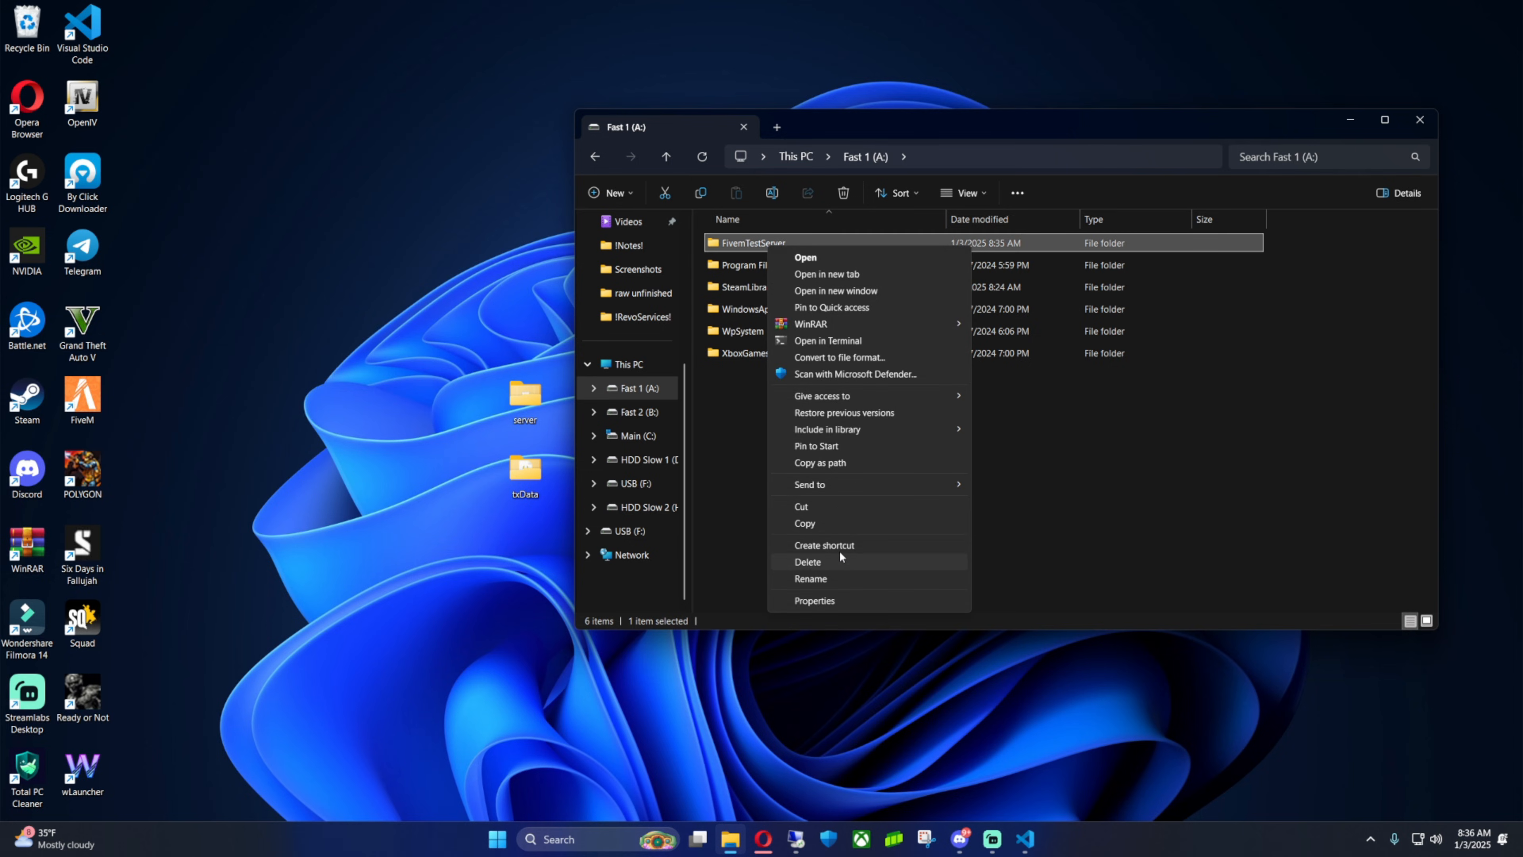
click(842, 546)
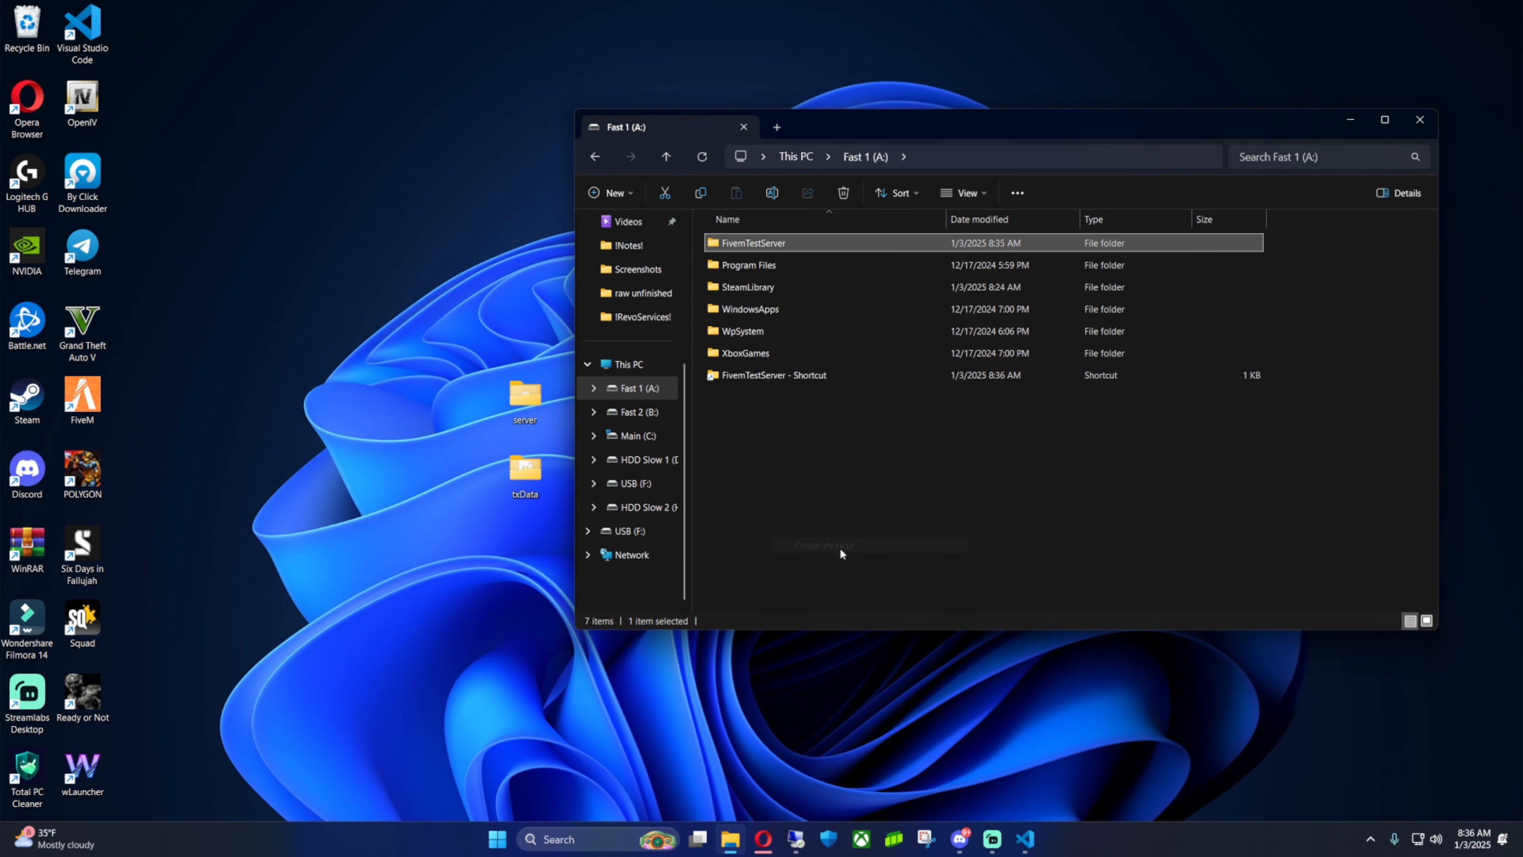
drag(769, 381, 469, 399)
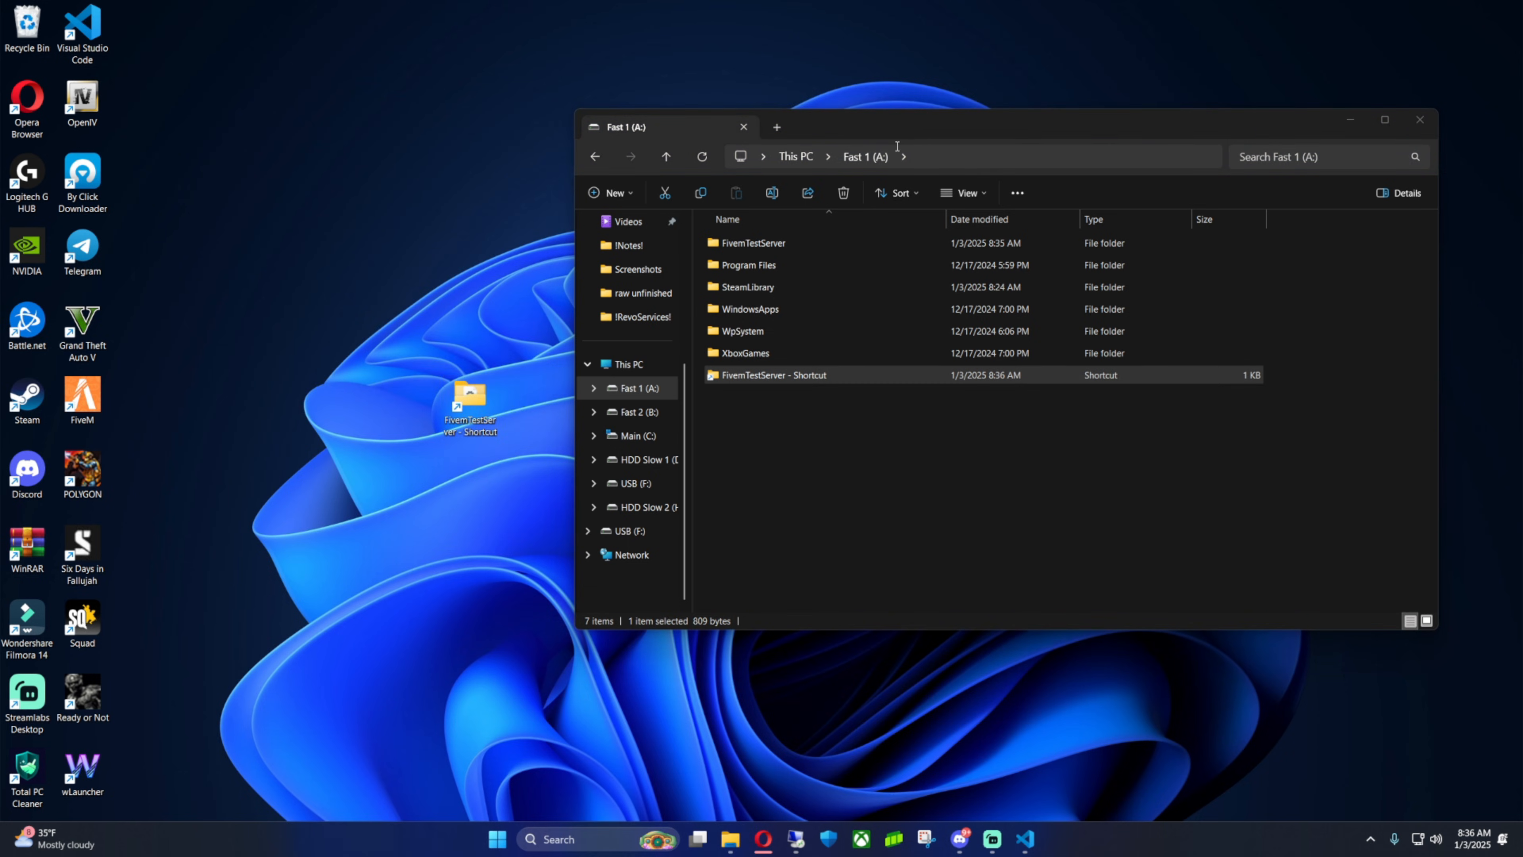
Close File Explorer and arrange the FivemTestServer shortcut, txData and server icons together on the desktop
drag(897, 137, 817, 400)
click(1259, 392)
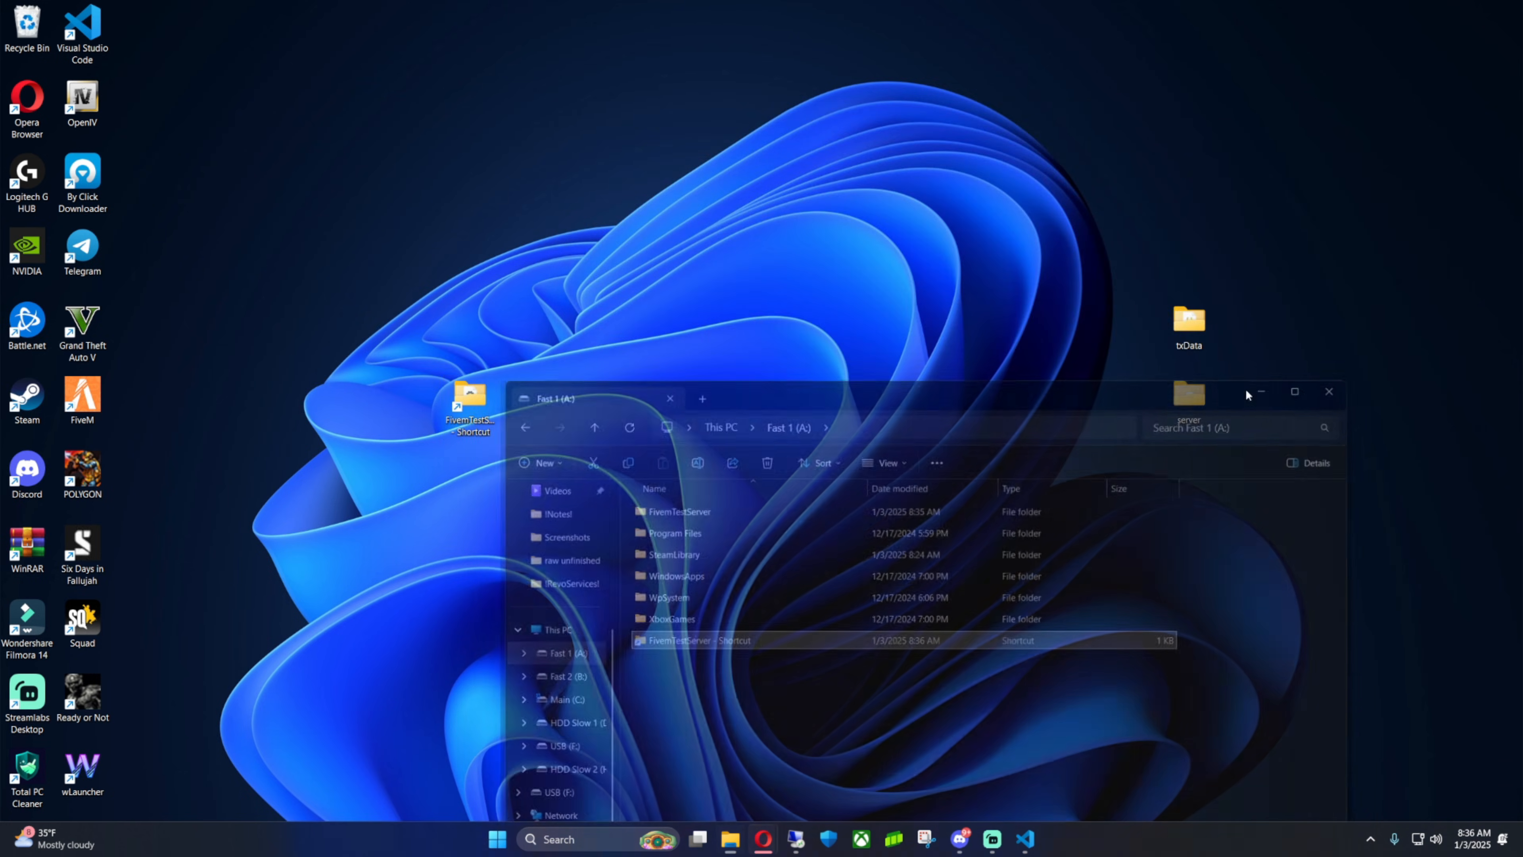
drag(470, 399, 1137, 336)
drag(1308, 492, 746, 324)
click(866, 387)
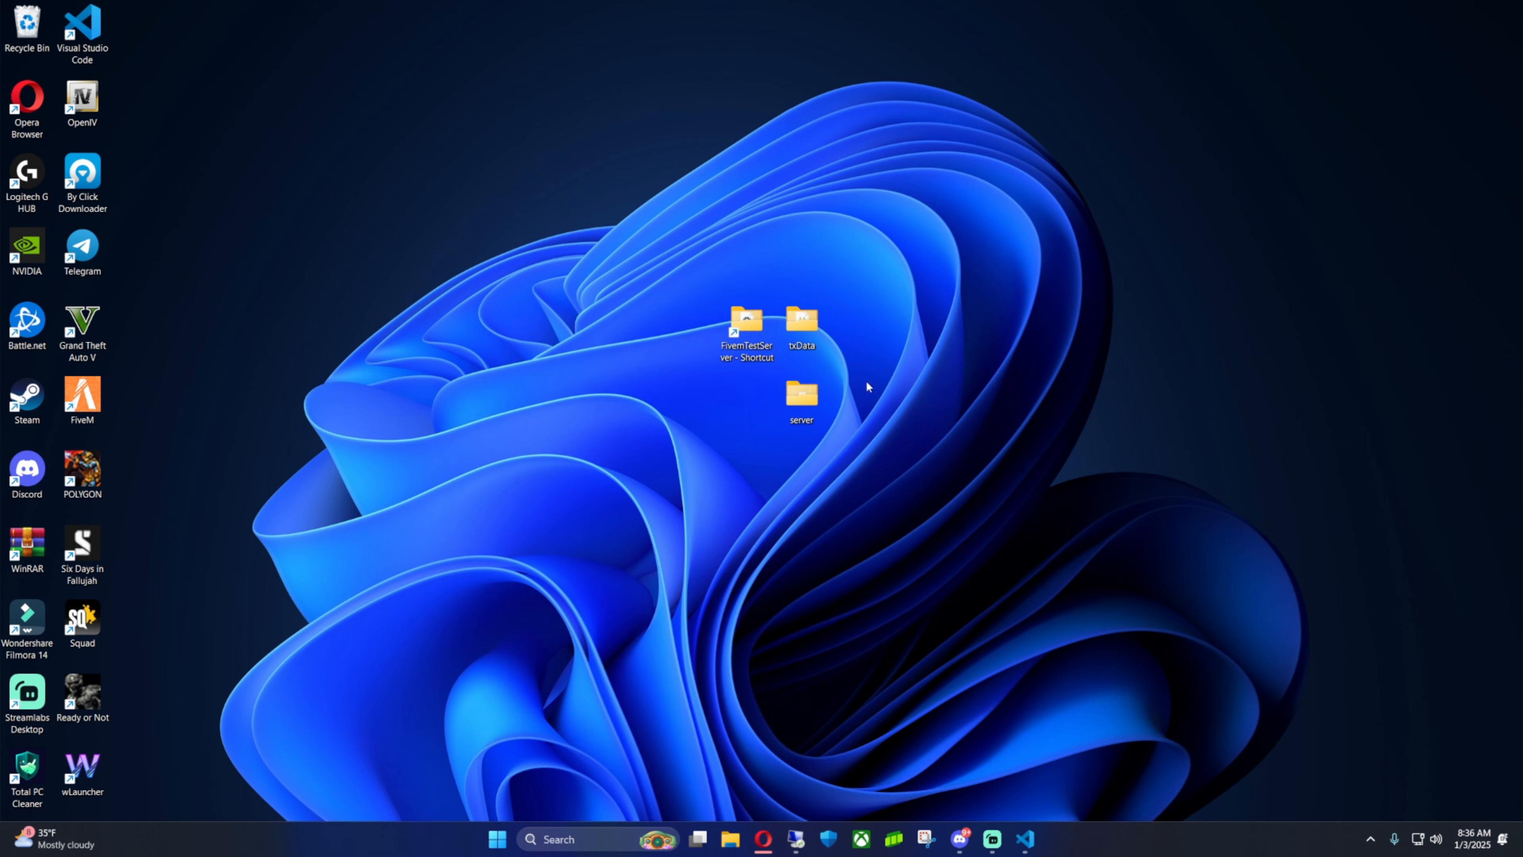
Open the server folder from the desktop and launch FXServer
double_click(810, 395)
drag(877, 308, 862, 139)
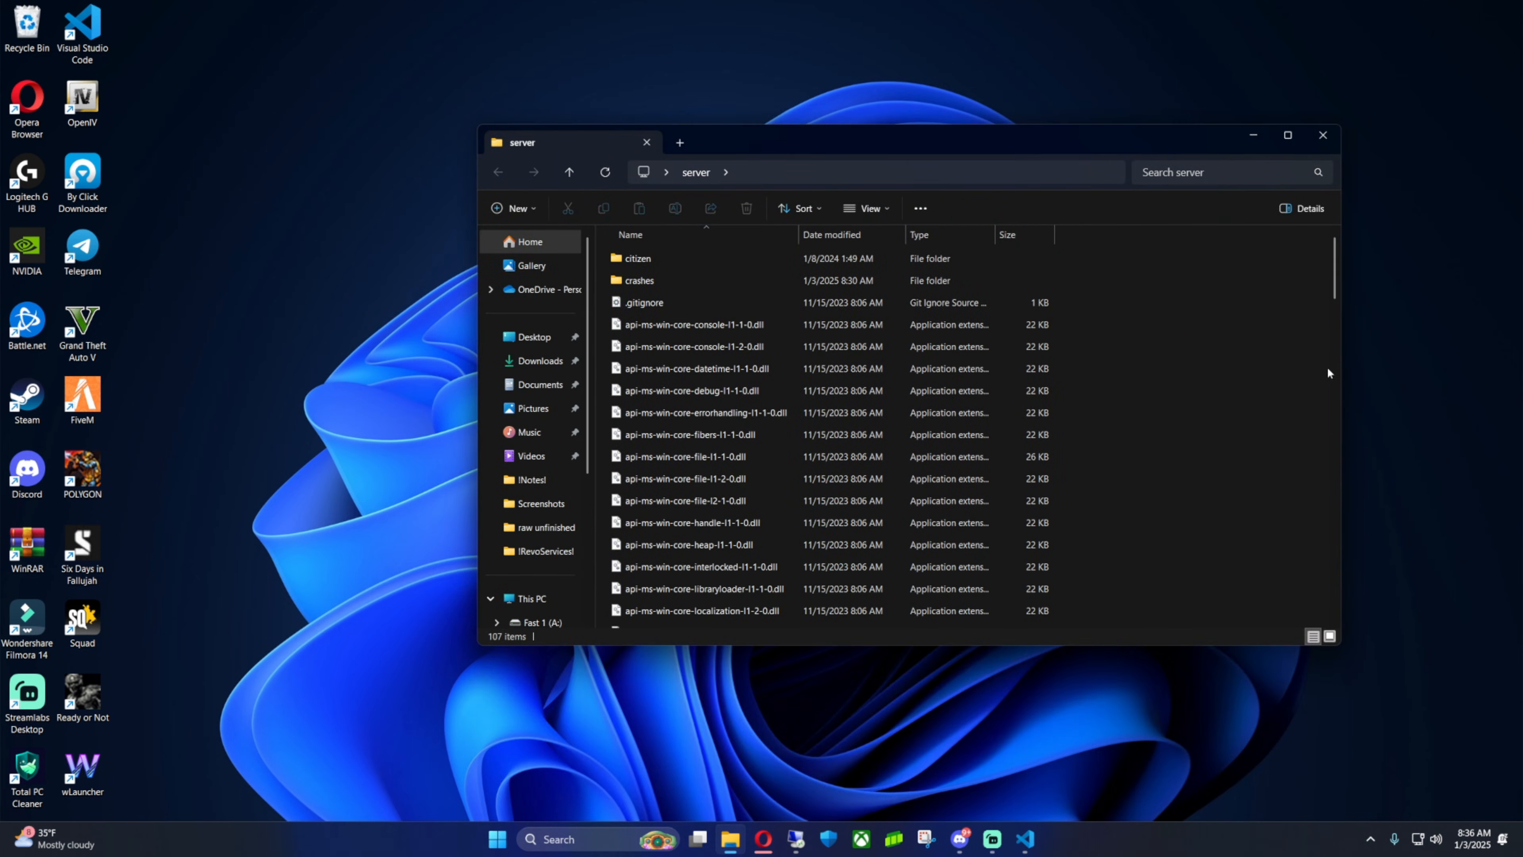
drag(1334, 259, 1319, 505)
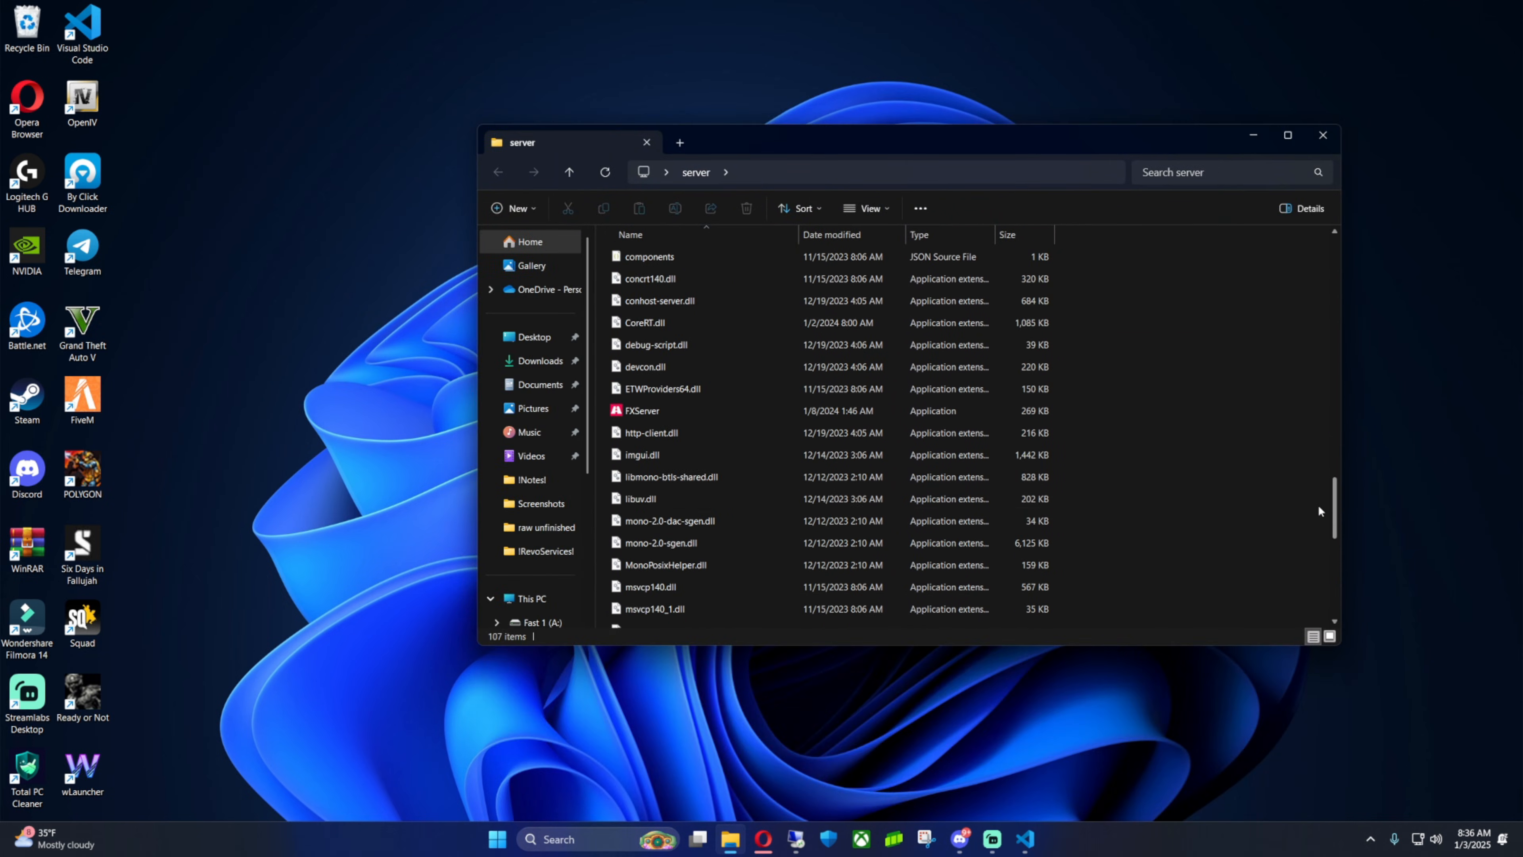
double_click(653, 414)
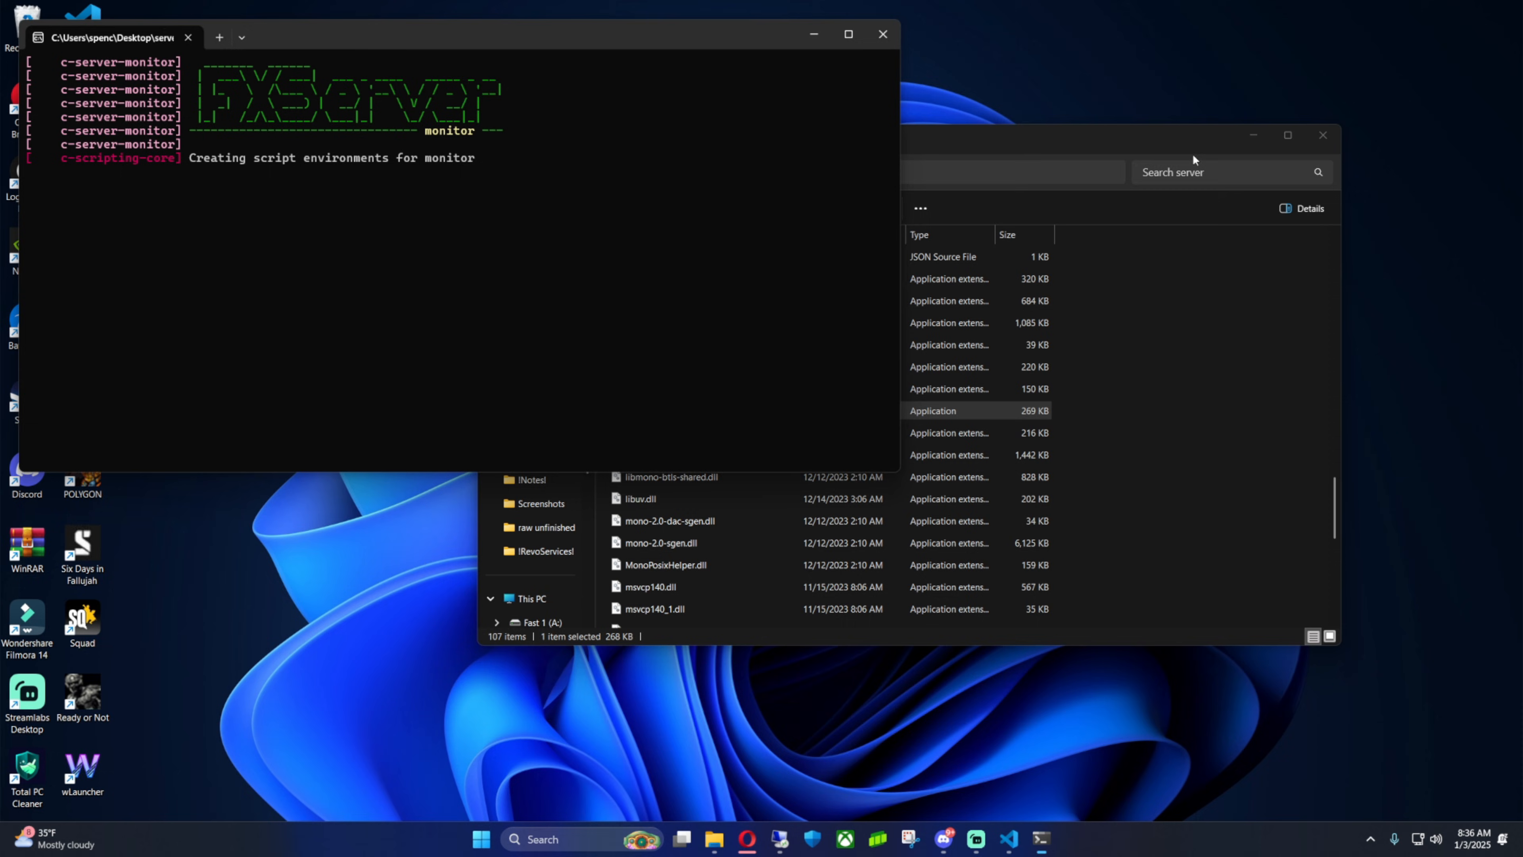
Close the server folder window, view the txAdmin console maximized, then minimize it
click(1319, 137)
drag(709, 39, 976, 132)
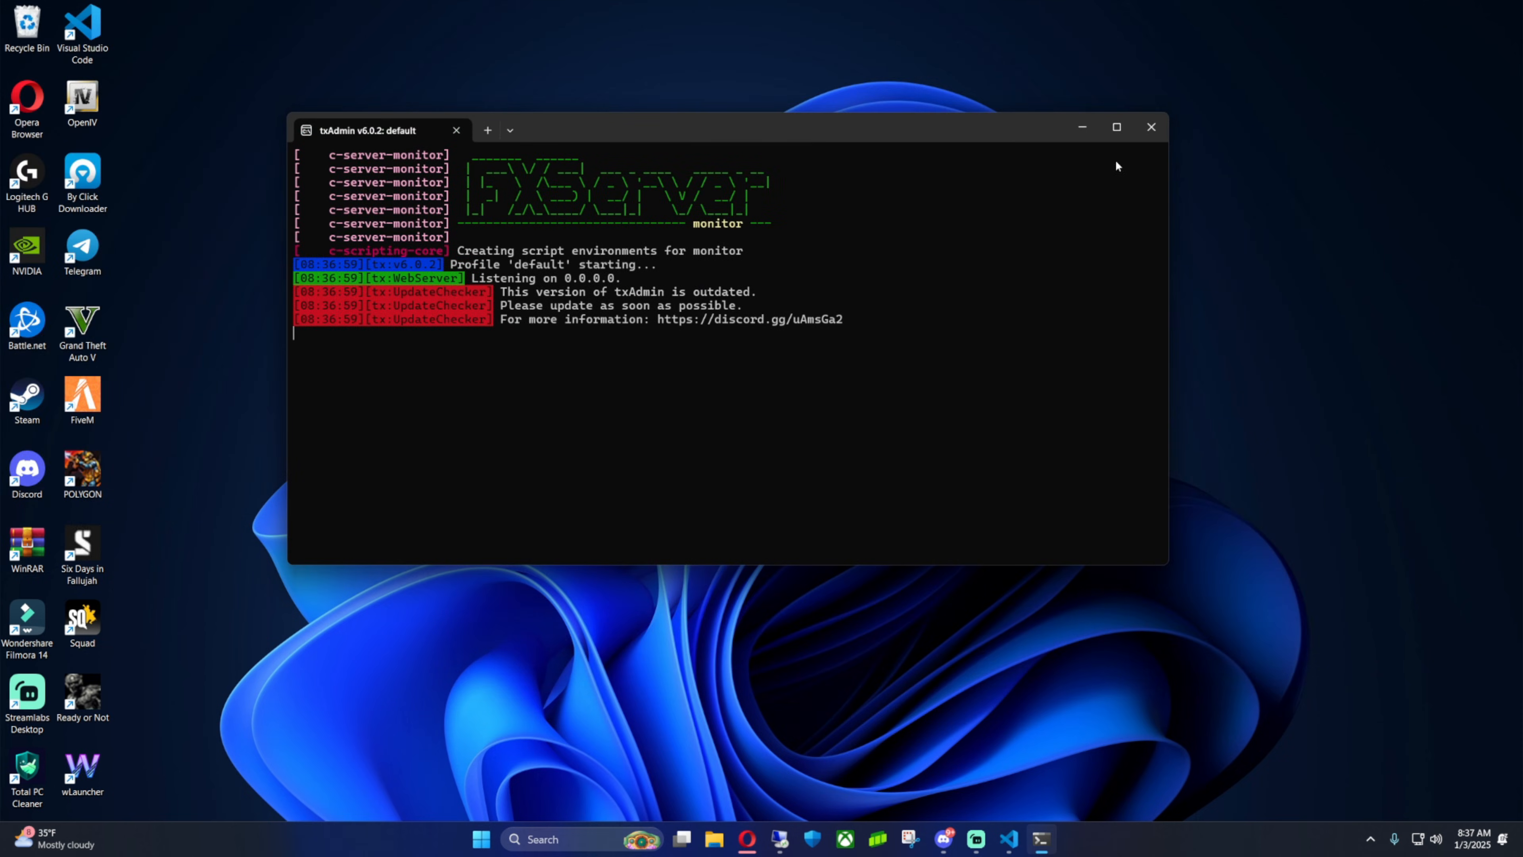
click(1116, 130)
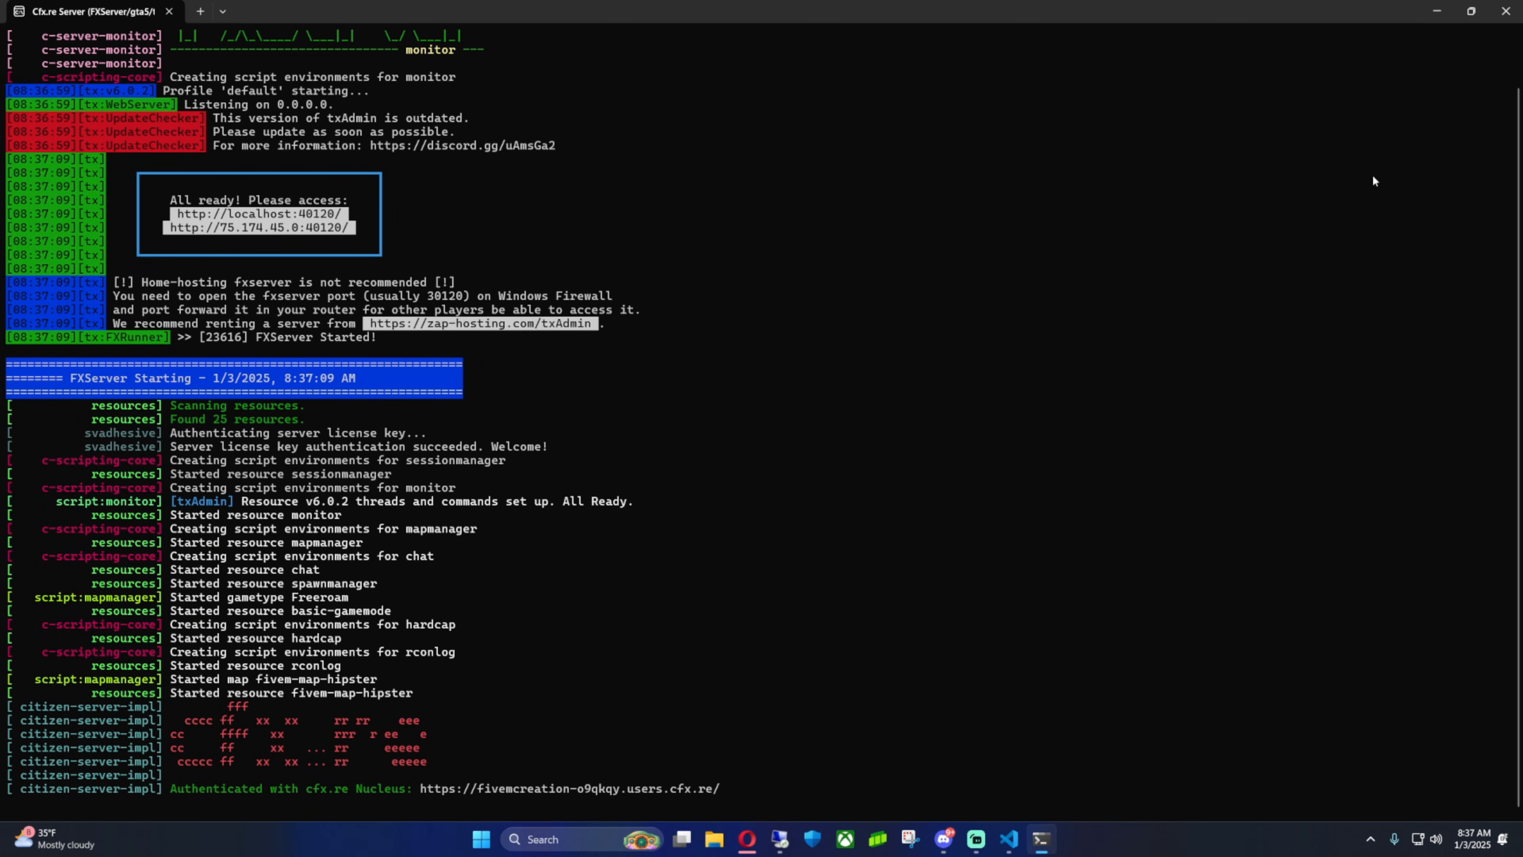
click(1437, 11)
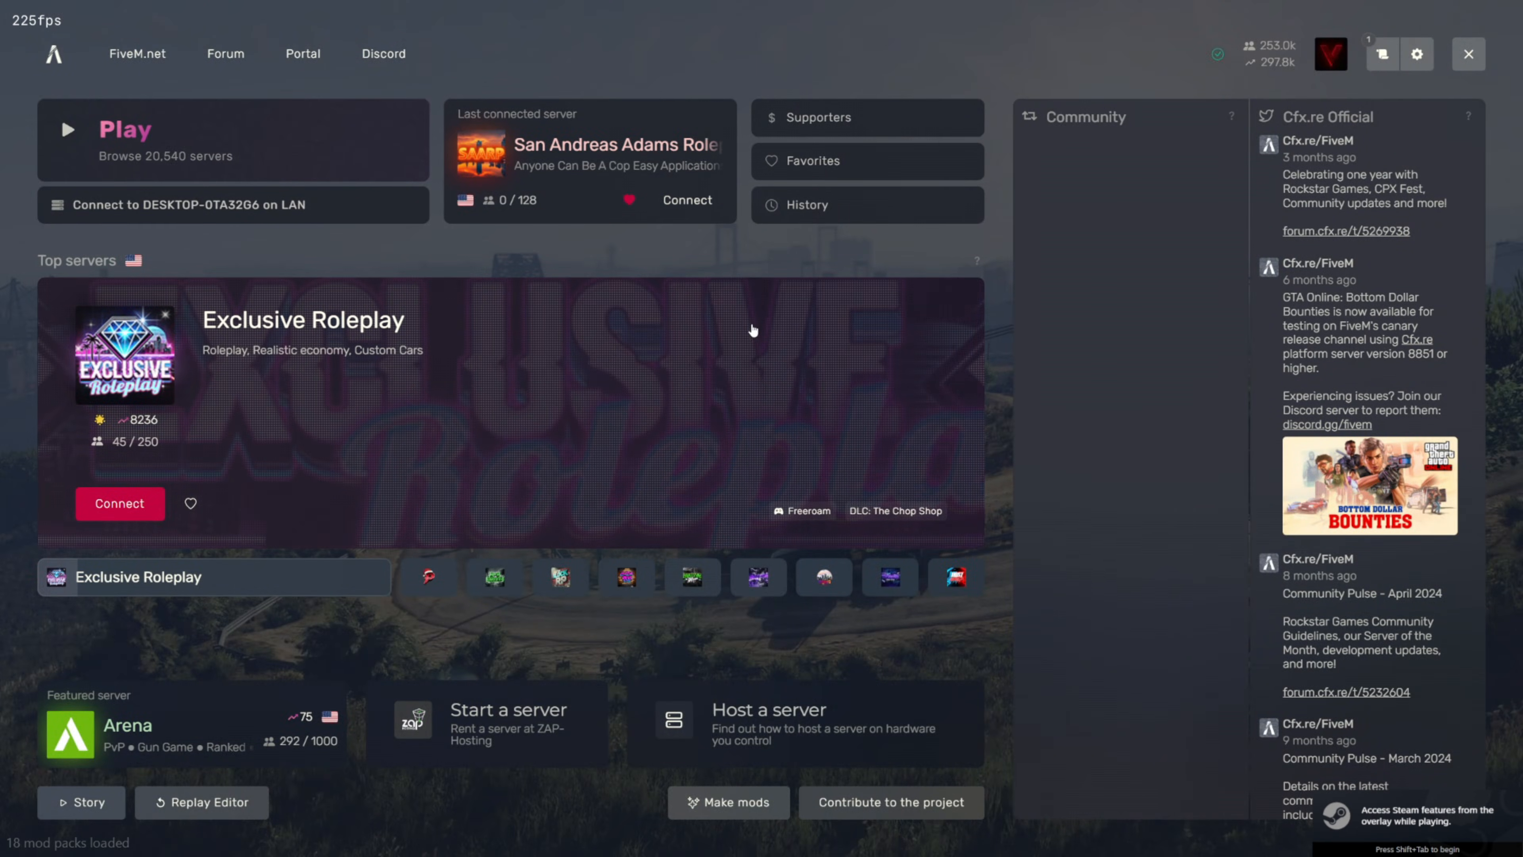
Connect to the local server by running connect localhost in the FiveM console and accepting the required restart
key(F8)
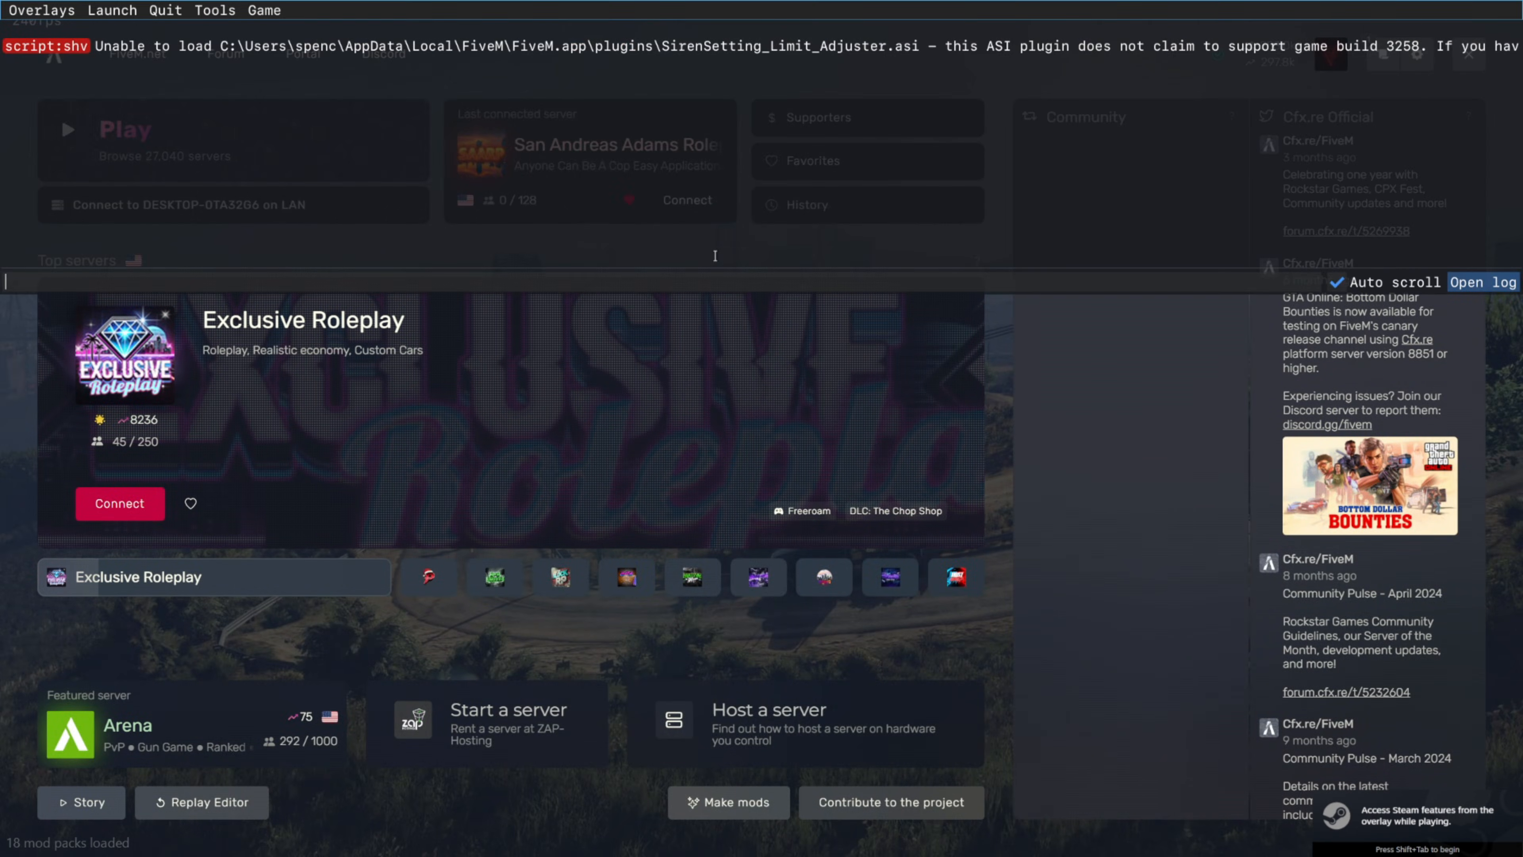
text(connect )
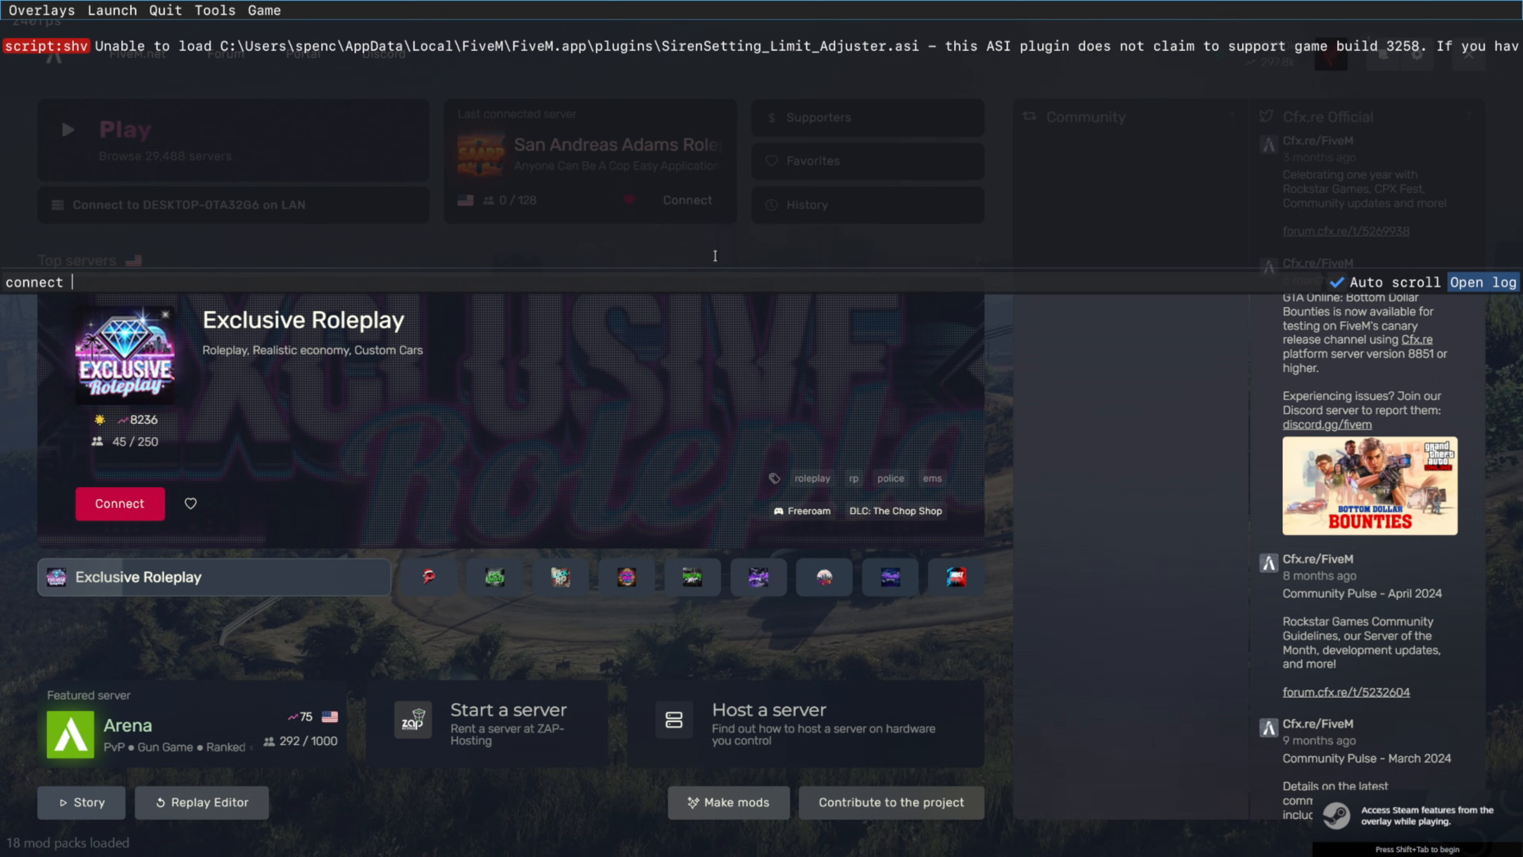
text(loca)
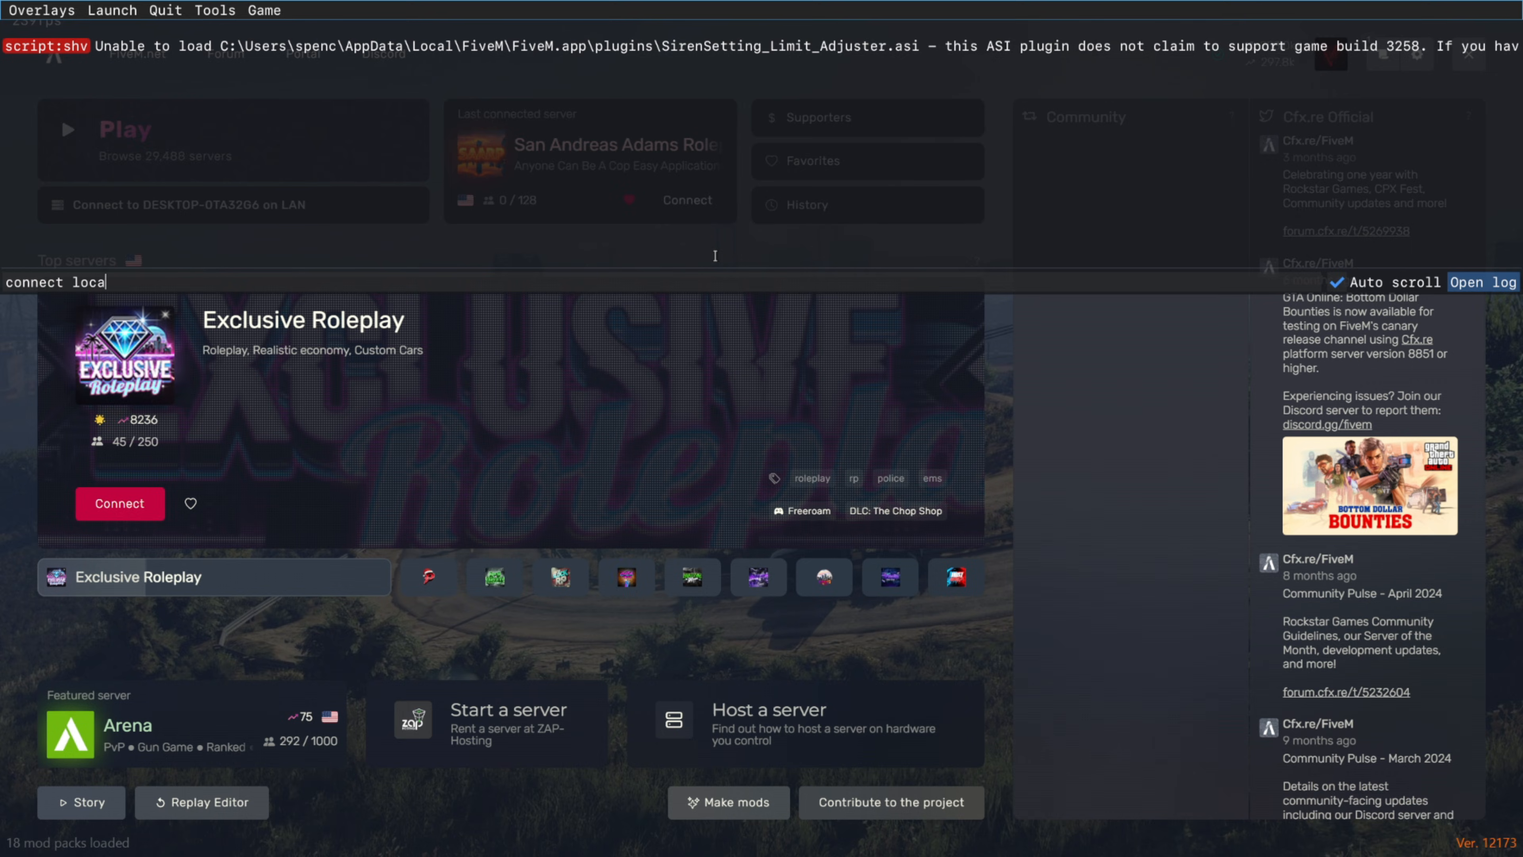
text(lhost)
key(Return)
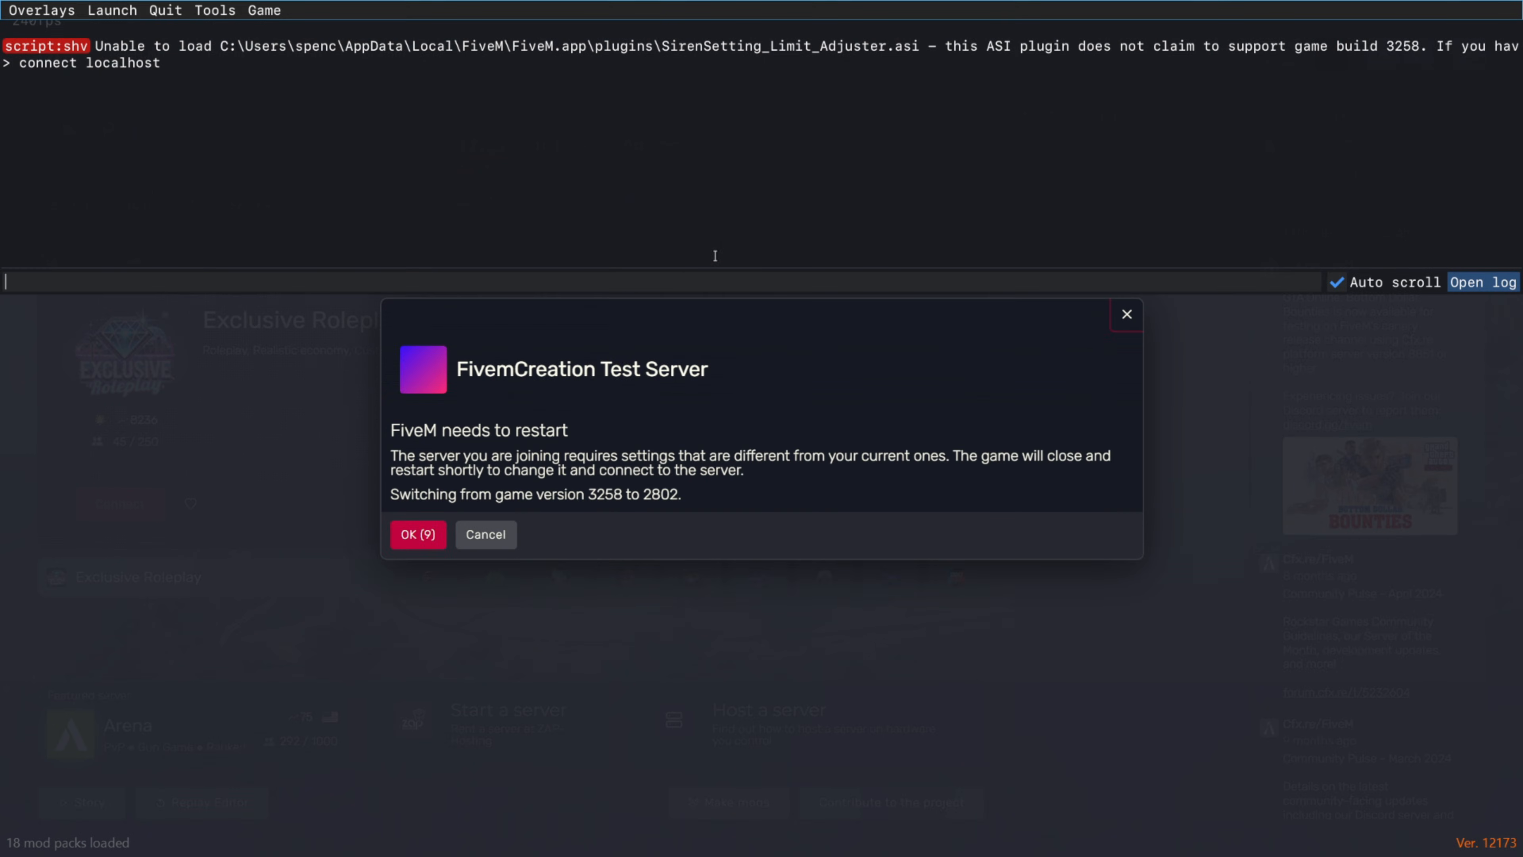
key(F8)
click(419, 535)
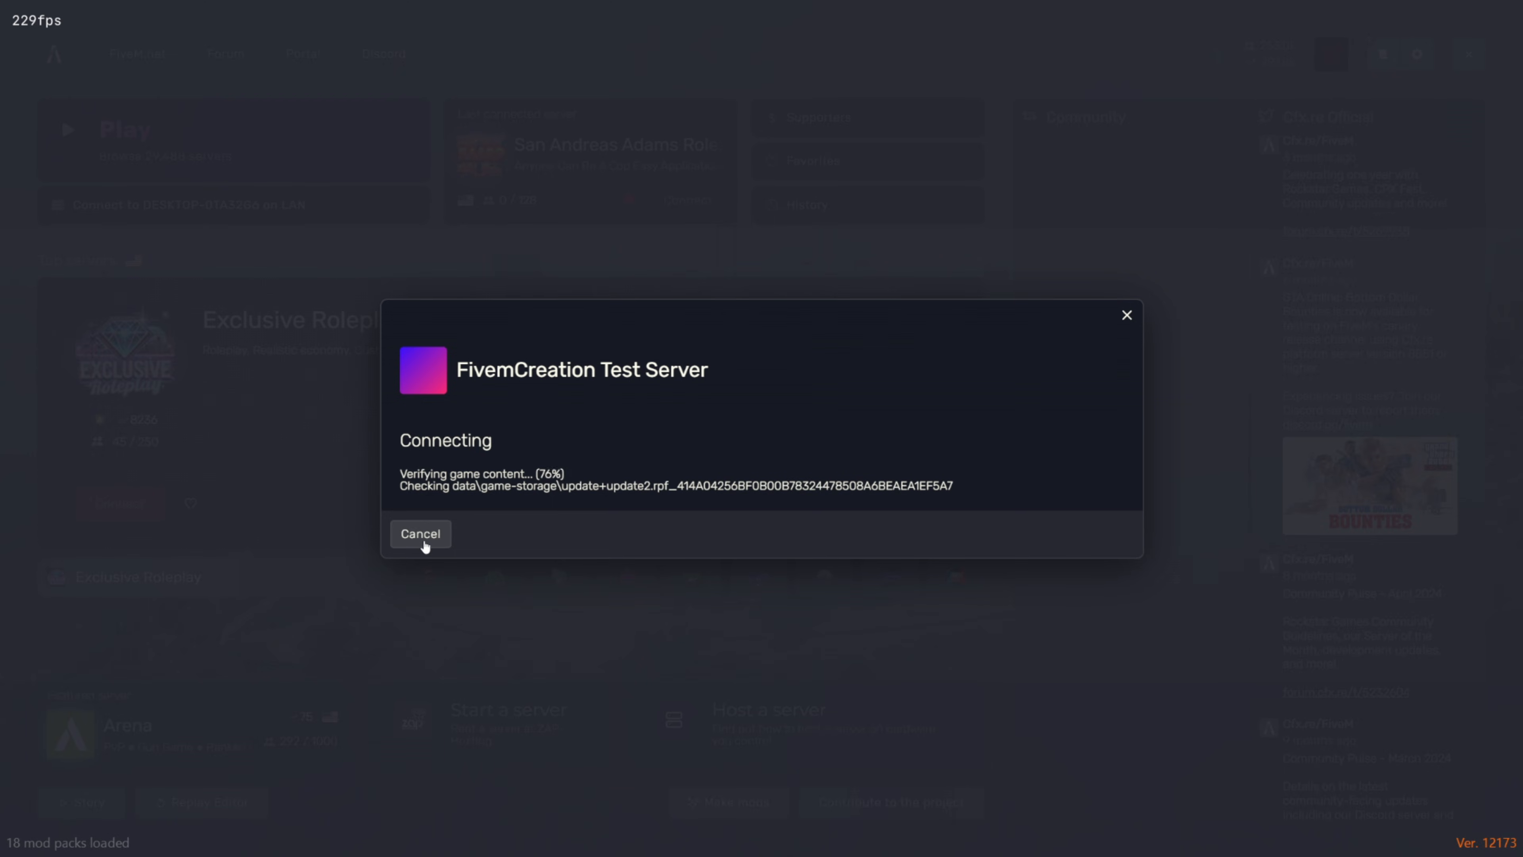
click(411, 523)
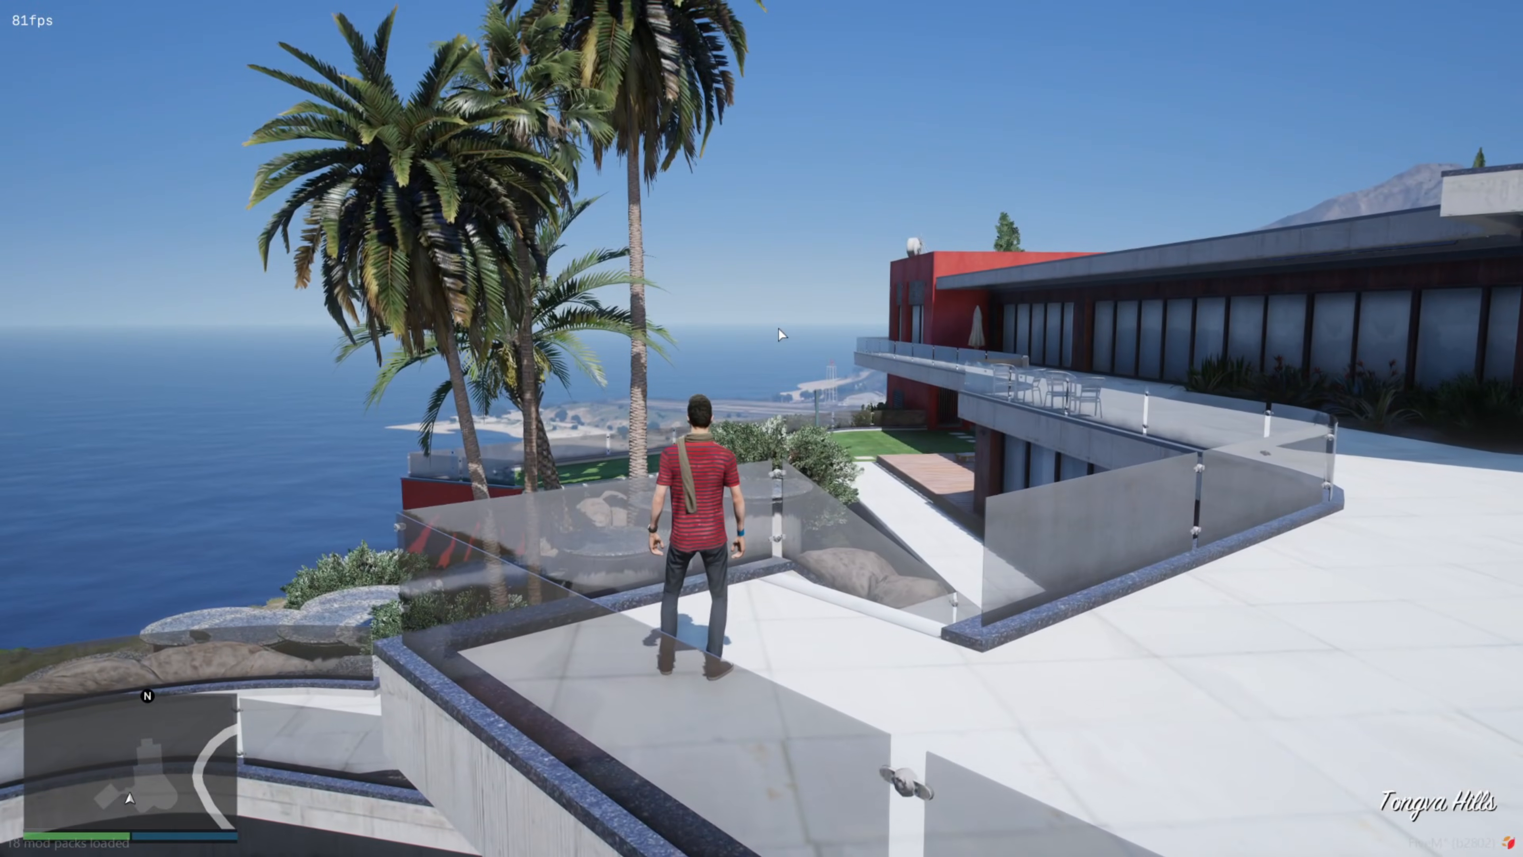
Walk the character around the spawn area to test the server
key(w)
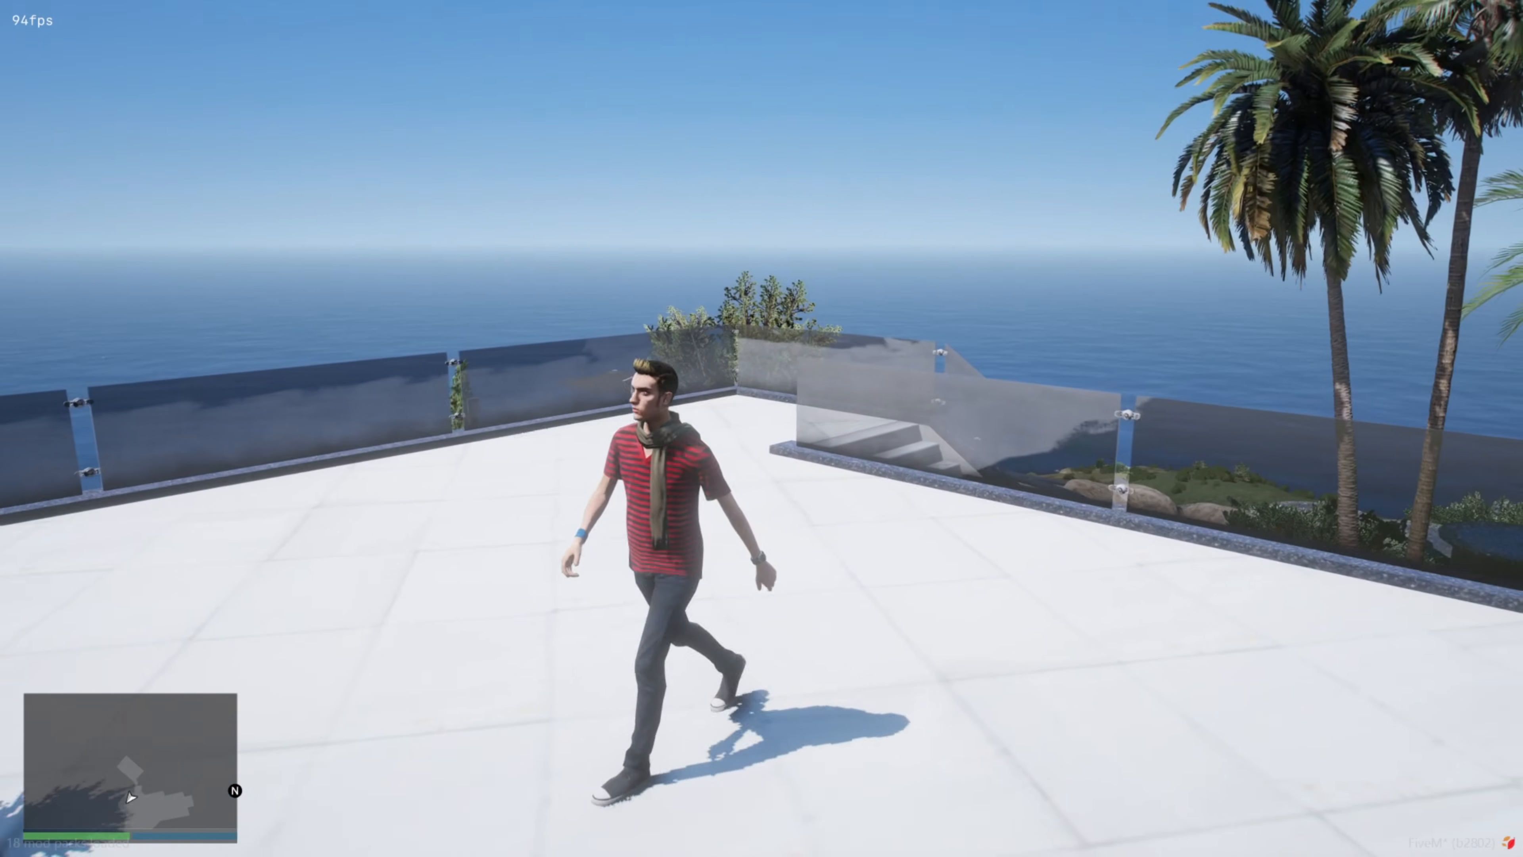
key(s)
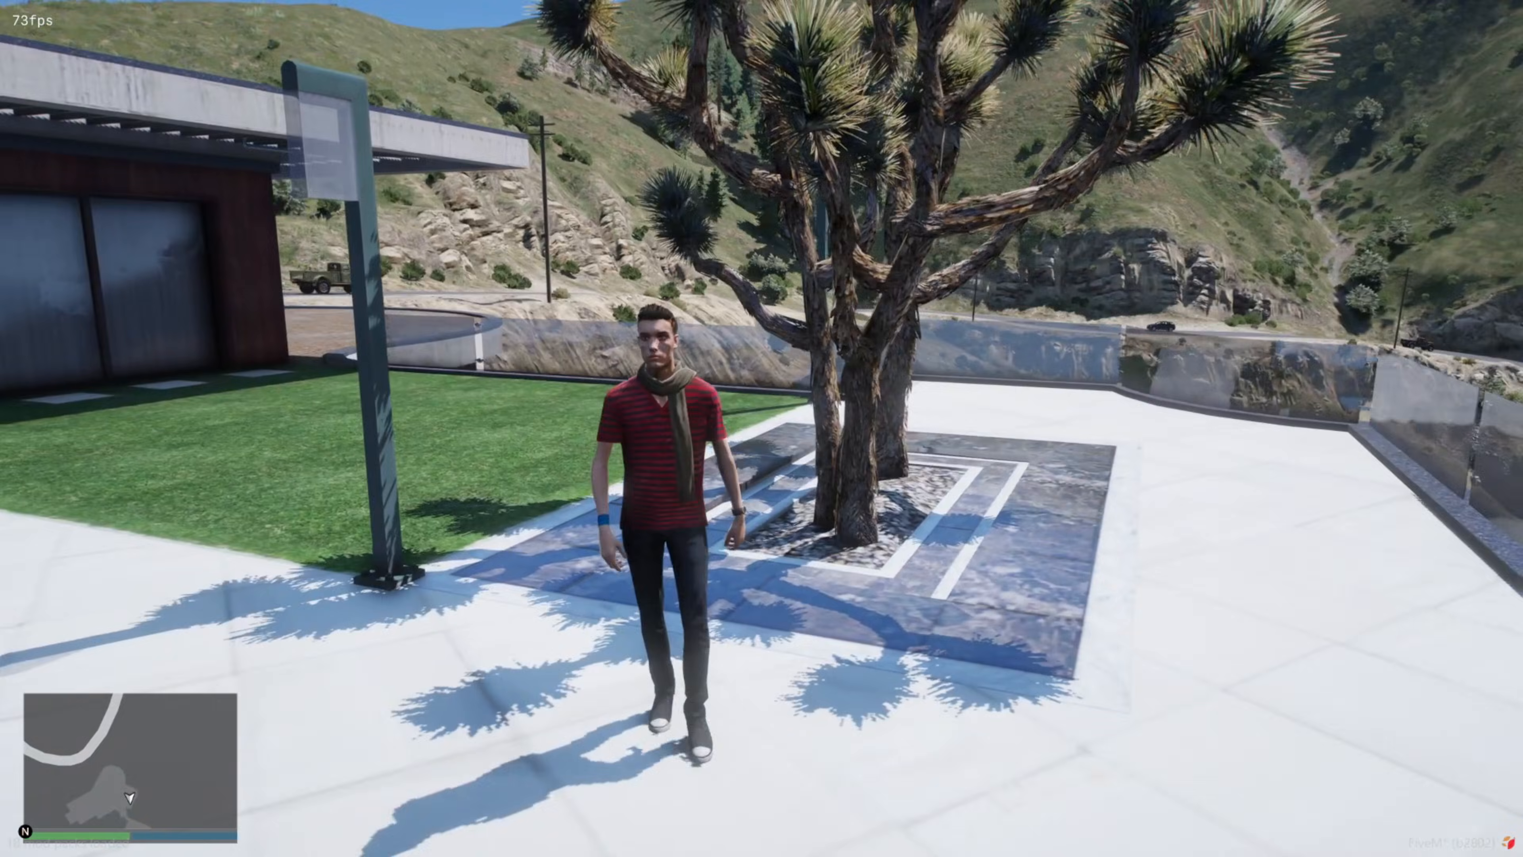
key(d)
key(s)
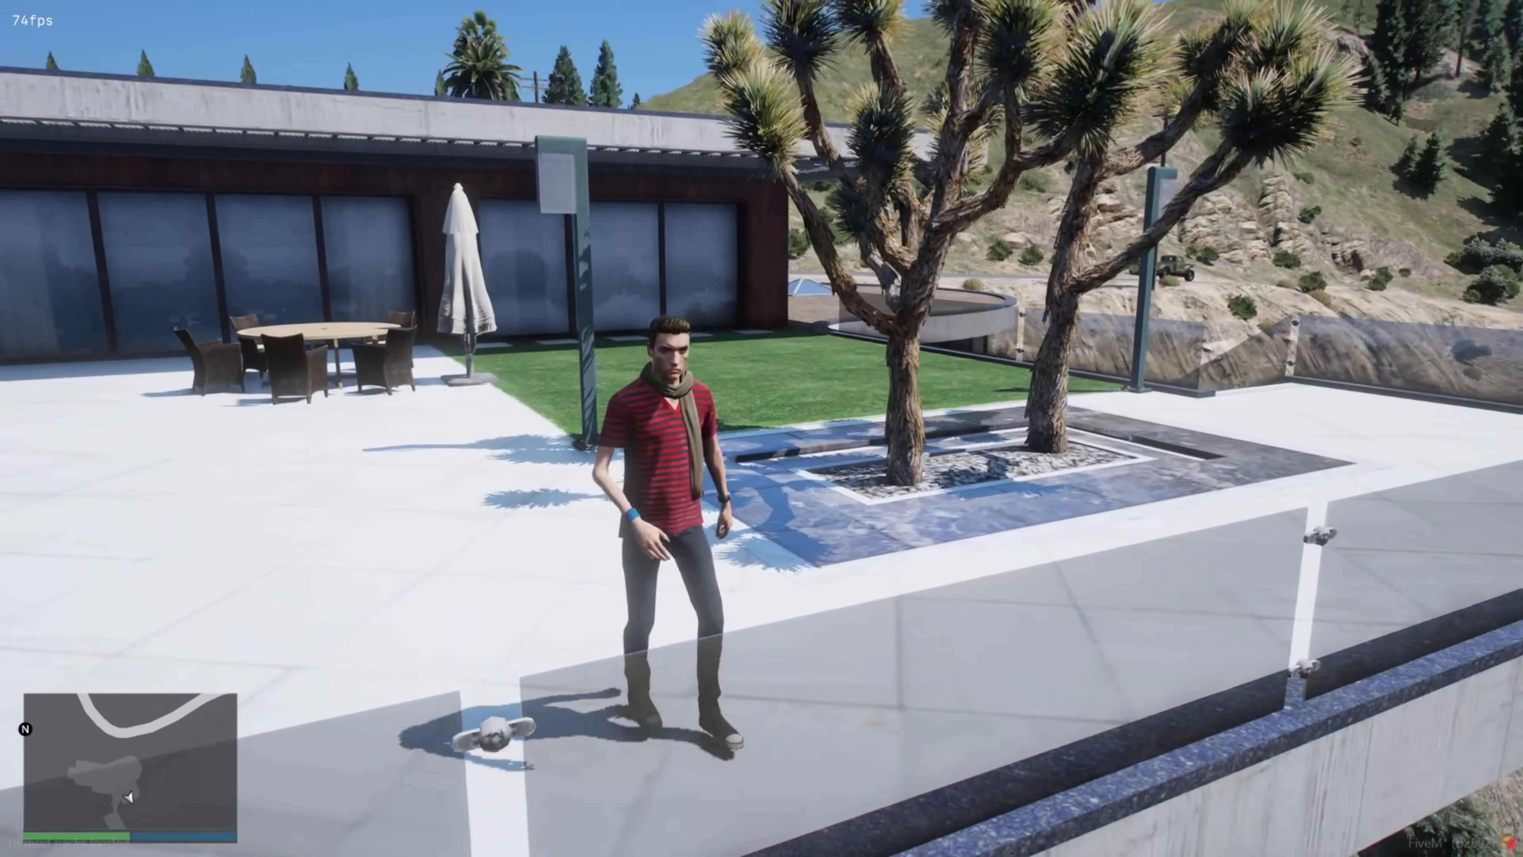